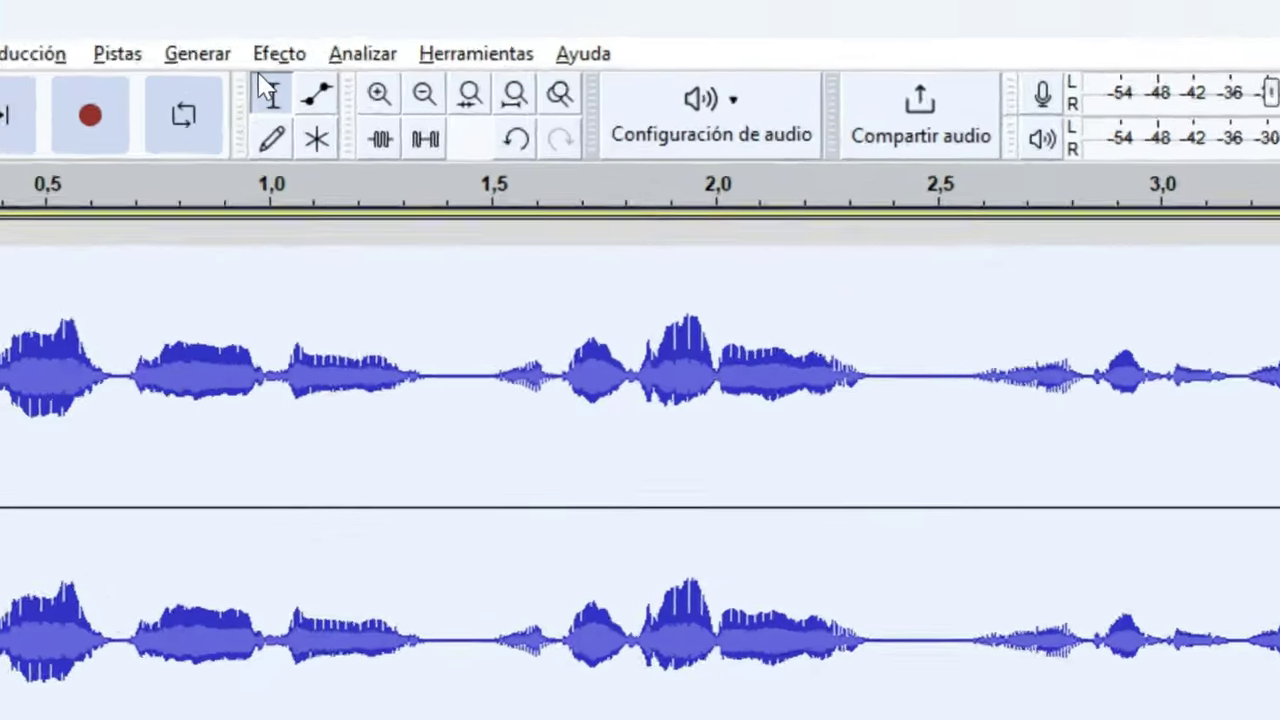
Step: Amplify the audio track by 5 dB
{"action": "left_click", "coordinate": [416, 33]}
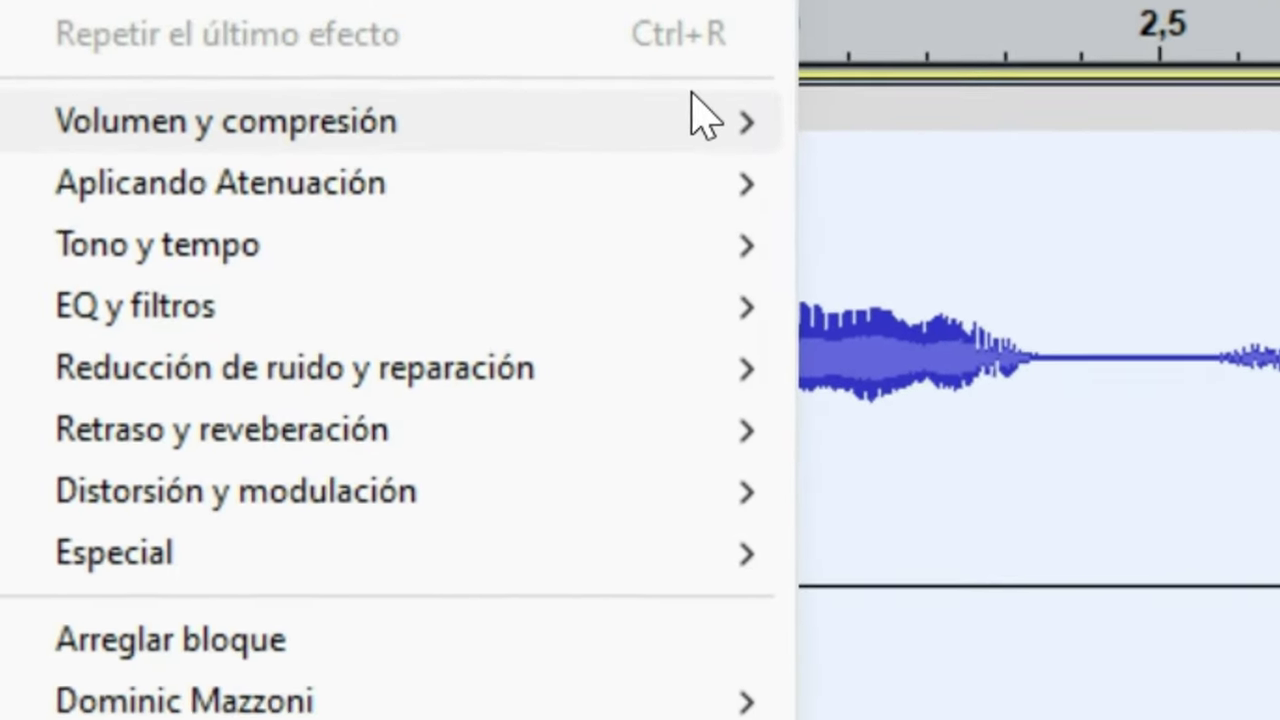
{"action": "mouse_move", "coordinate": [705, 118]}
{"action": "left_click", "coordinate": [950, 121]}
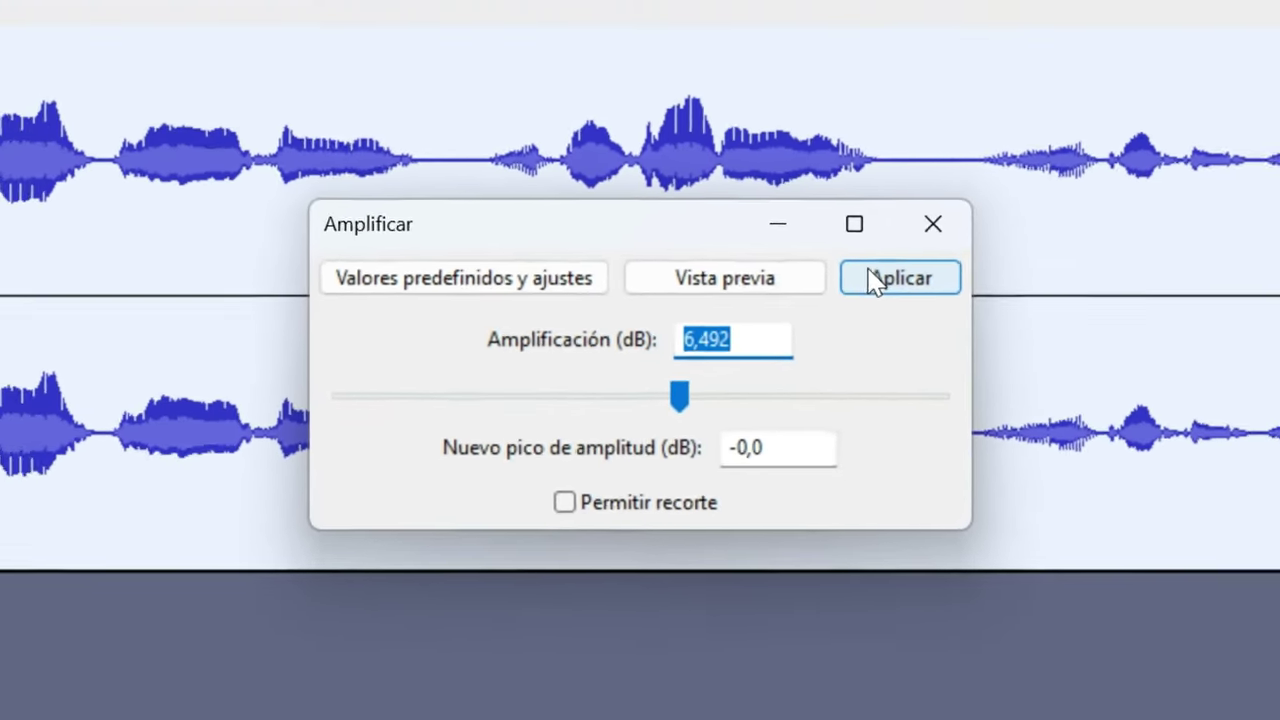
{"action": "type", "text": "5"}
{"action": "left_click", "coordinate": [1000, 242]}
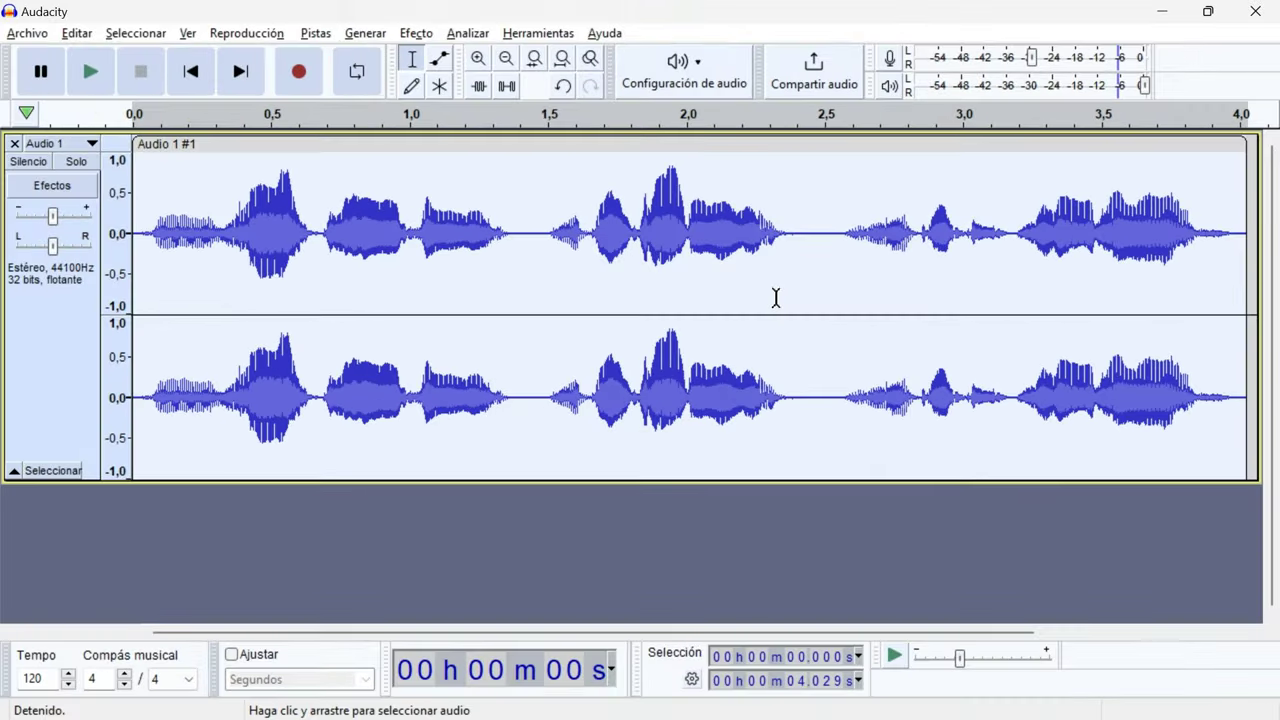
Step: Apply the Compressor to the track with a -21 dB threshold, -50 dB noise floor and 2:1 ratio
{"action": "left_click", "coordinate": [416, 33]}
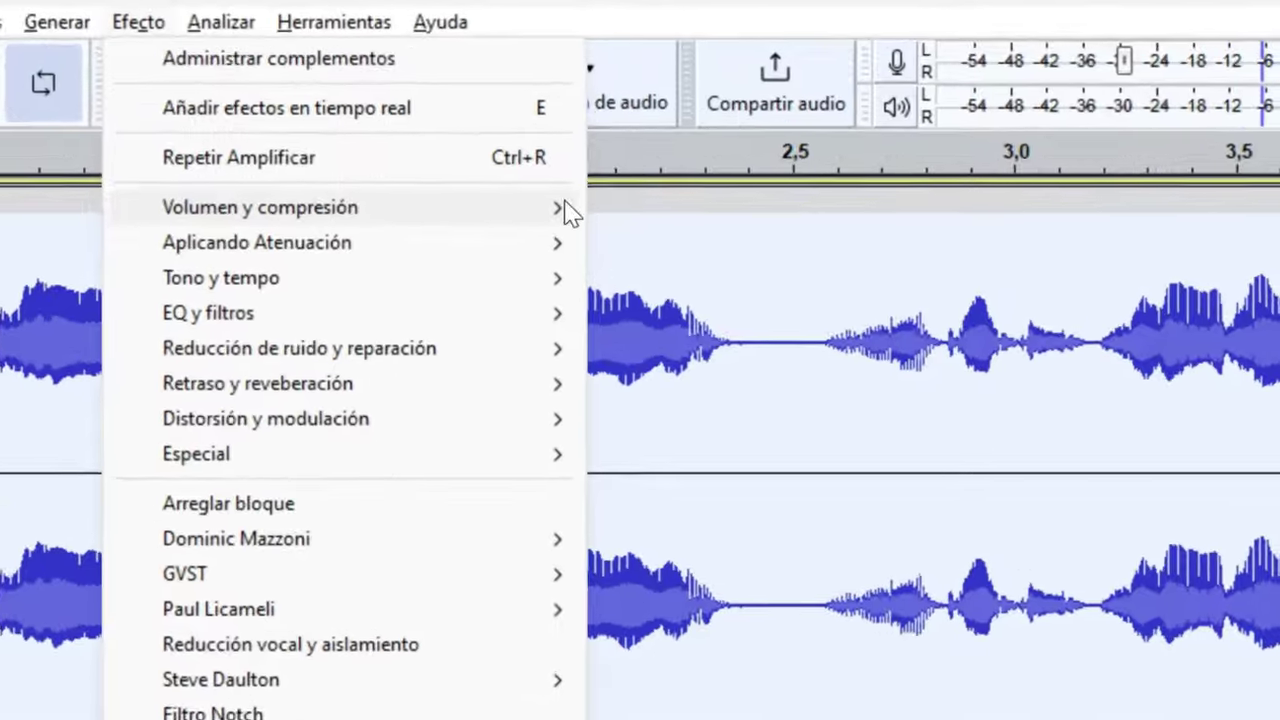
{"action": "mouse_move", "coordinate": [565, 212]}
{"action": "left_click", "coordinate": [692, 278]}
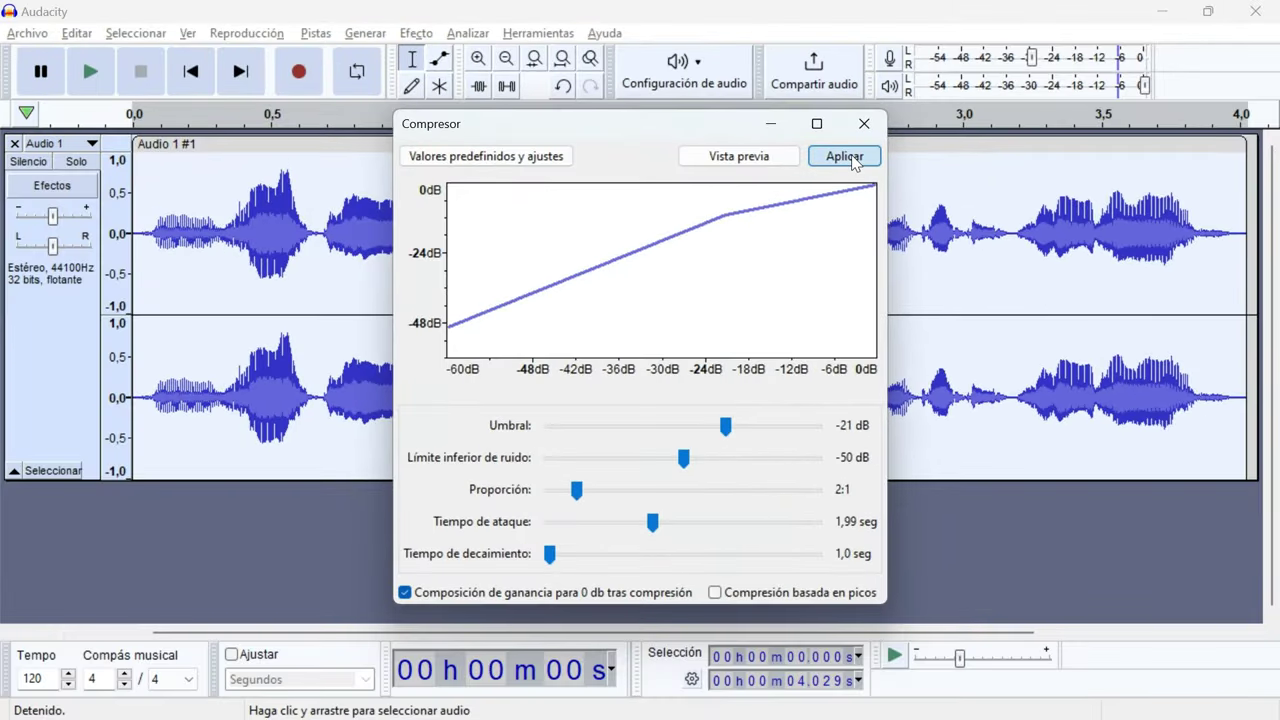
{"action": "left_click", "coordinate": [845, 157]}
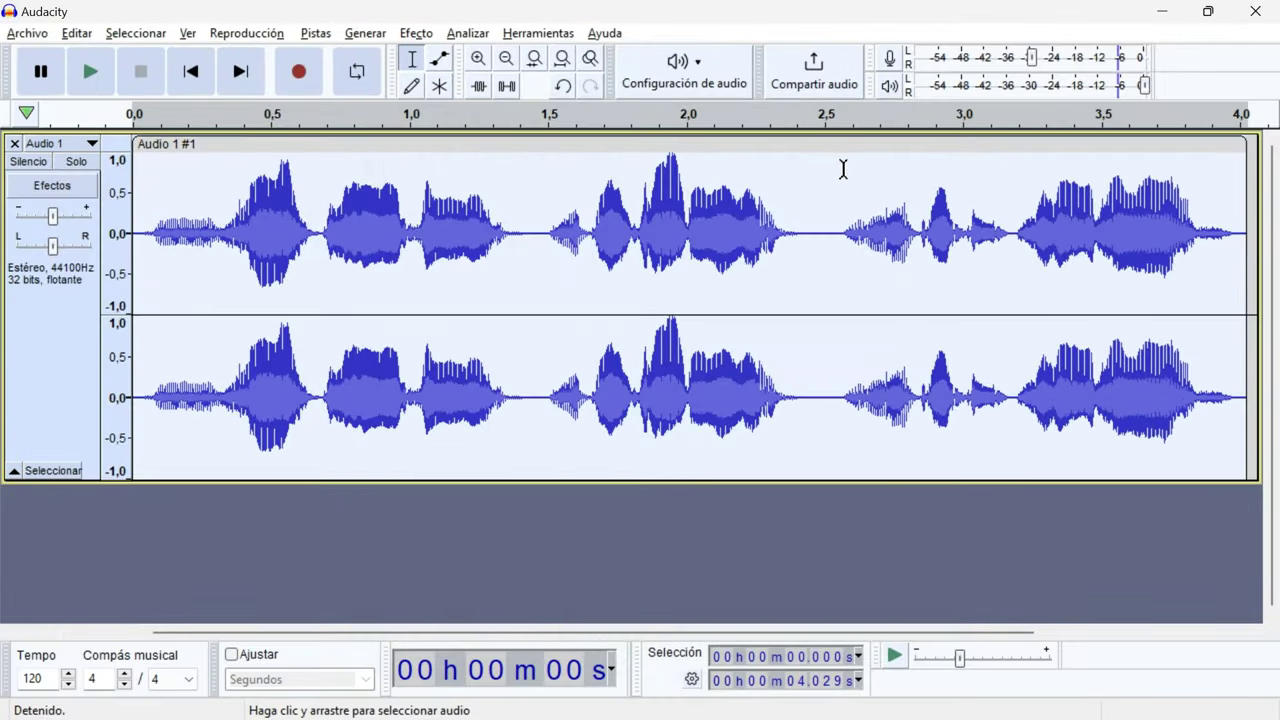
Step: Normalize the track's peak amplitude to -4,0 dB with DC offset removal enabled
{"action": "left_click", "coordinate": [416, 33]}
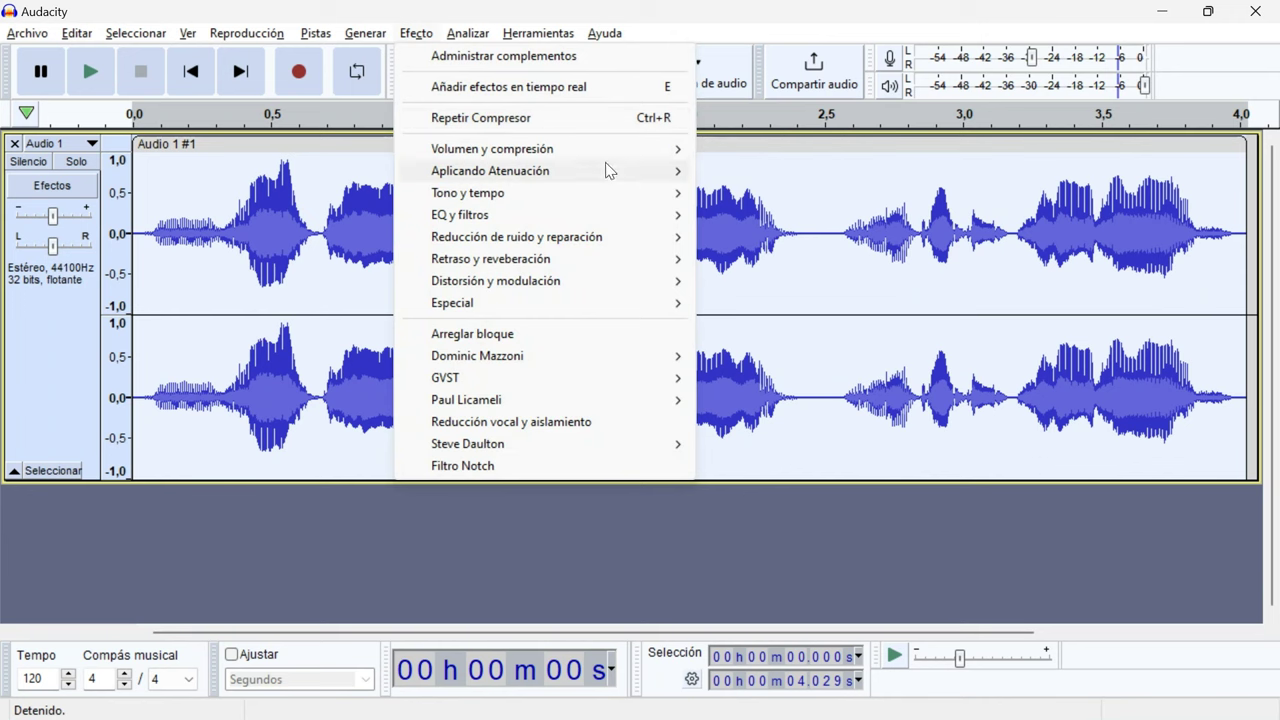
{"action": "mouse_move", "coordinate": [685, 158]}
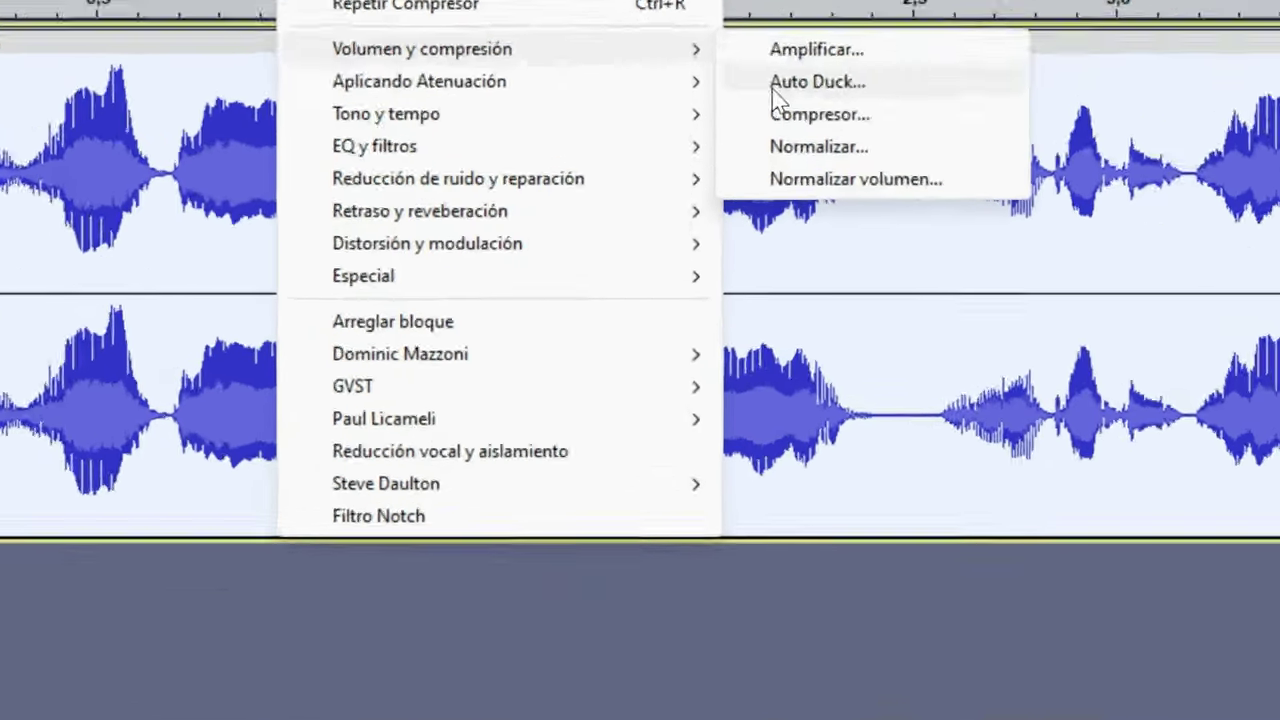
{"action": "left_click", "coordinate": [760, 214]}
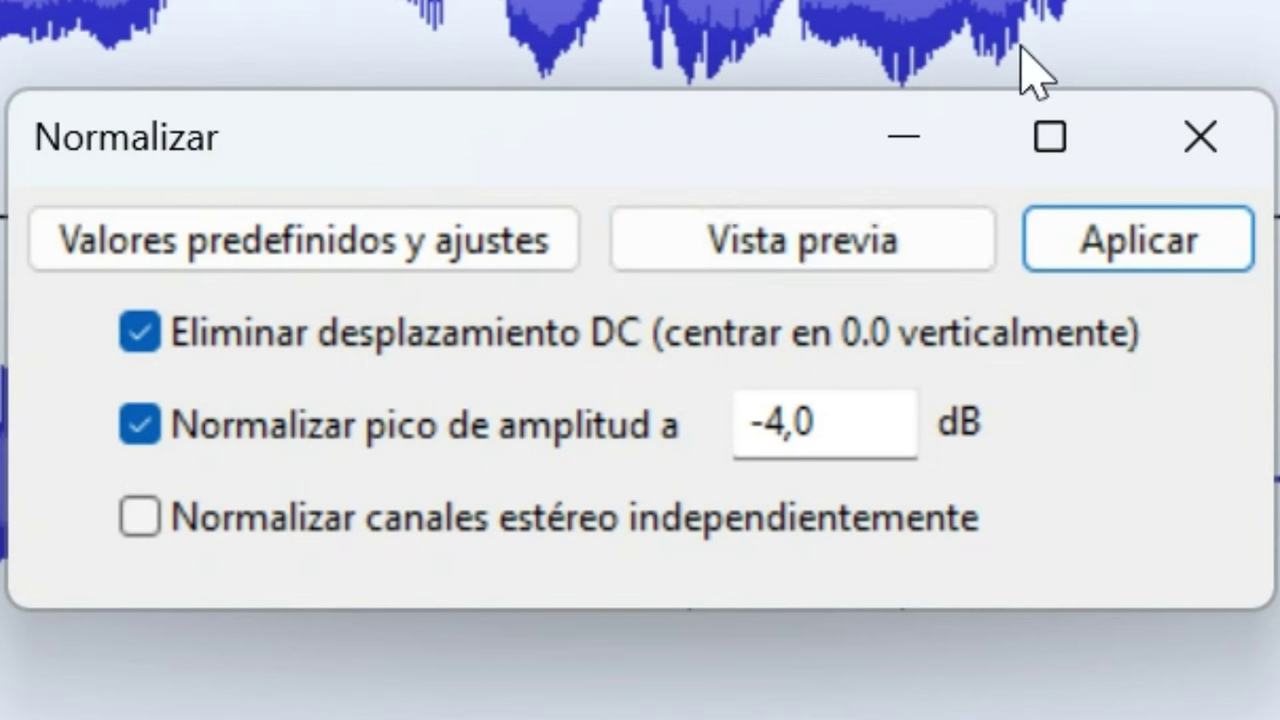
{"action": "left_click", "coordinate": [1105, 250]}
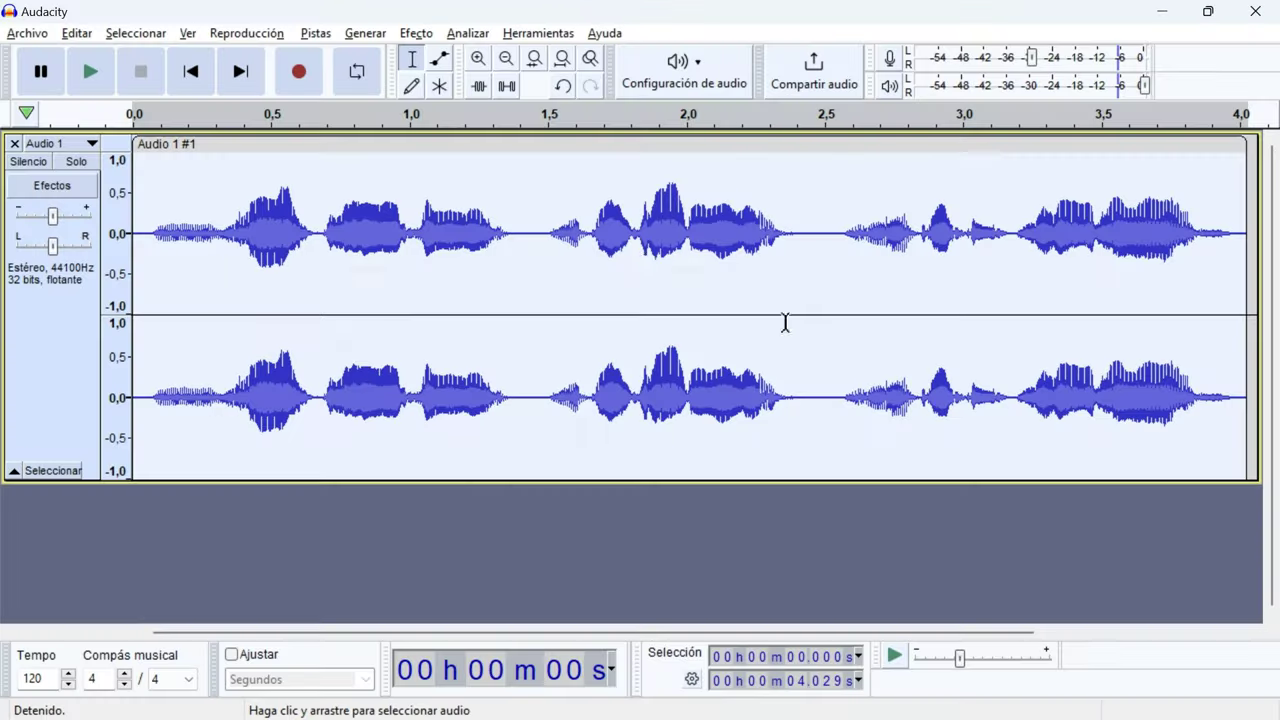
Step: Apply loudness normalization to the track, setting the perceived loudness to -15,0 LUFS
{"action": "left_click", "coordinate": [416, 33]}
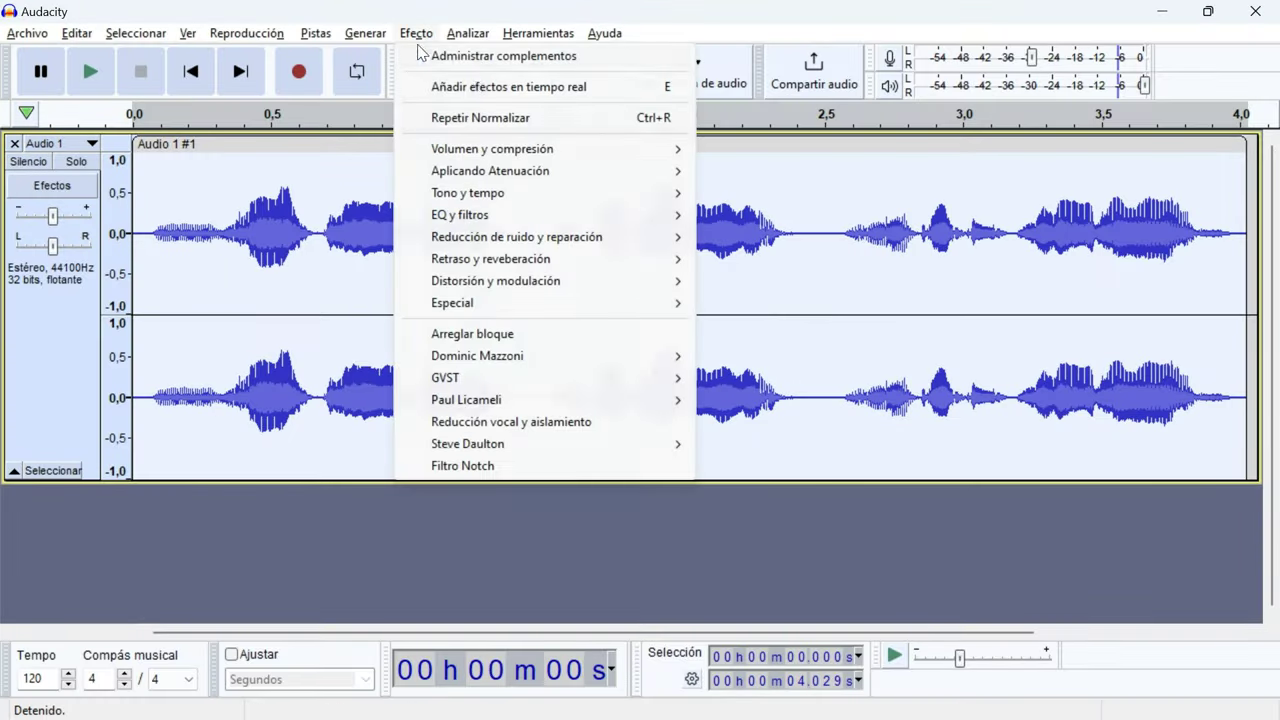
{"action": "mouse_move", "coordinate": [640, 168]}
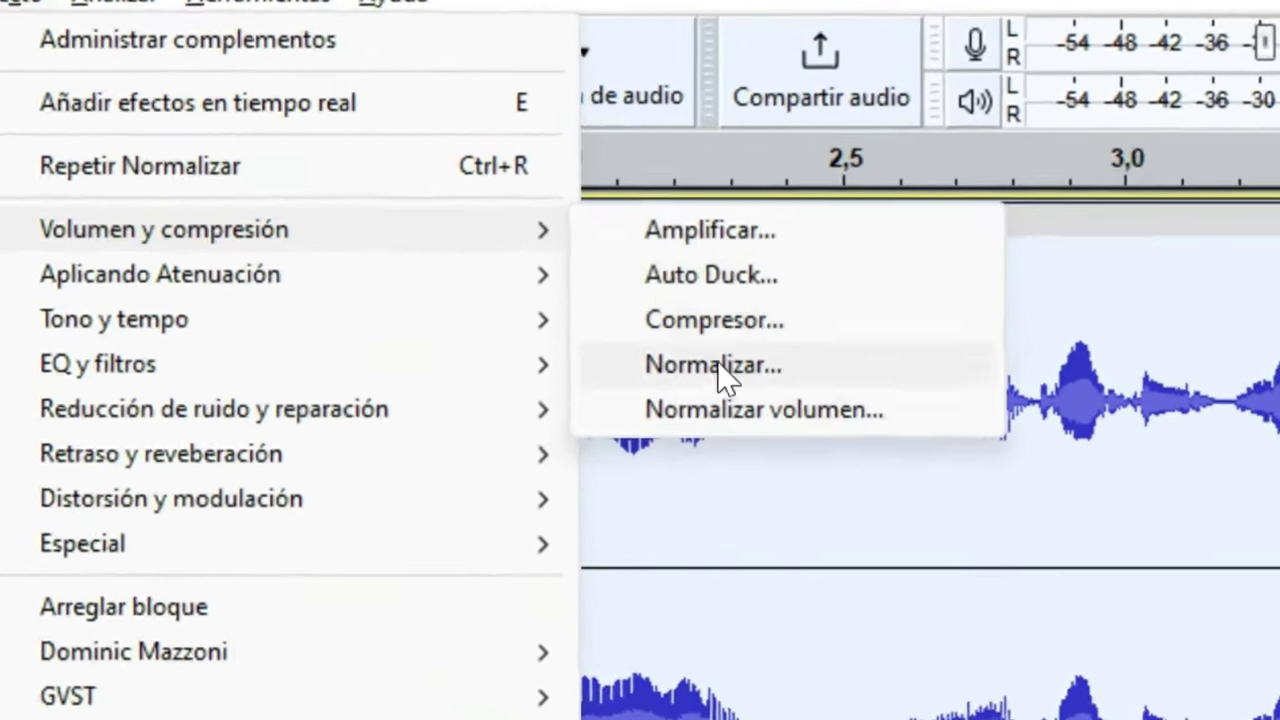
{"action": "left_click", "coordinate": [766, 272]}
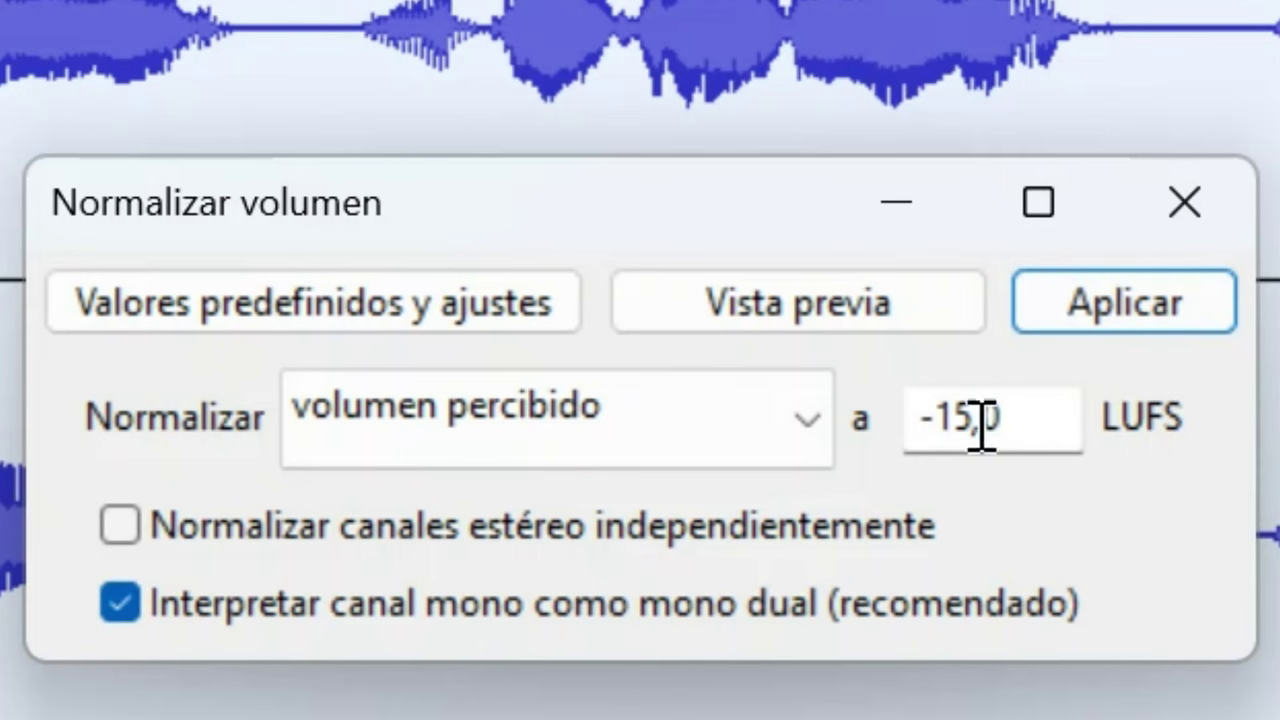
{"action": "left_click", "coordinate": [1155, 305]}
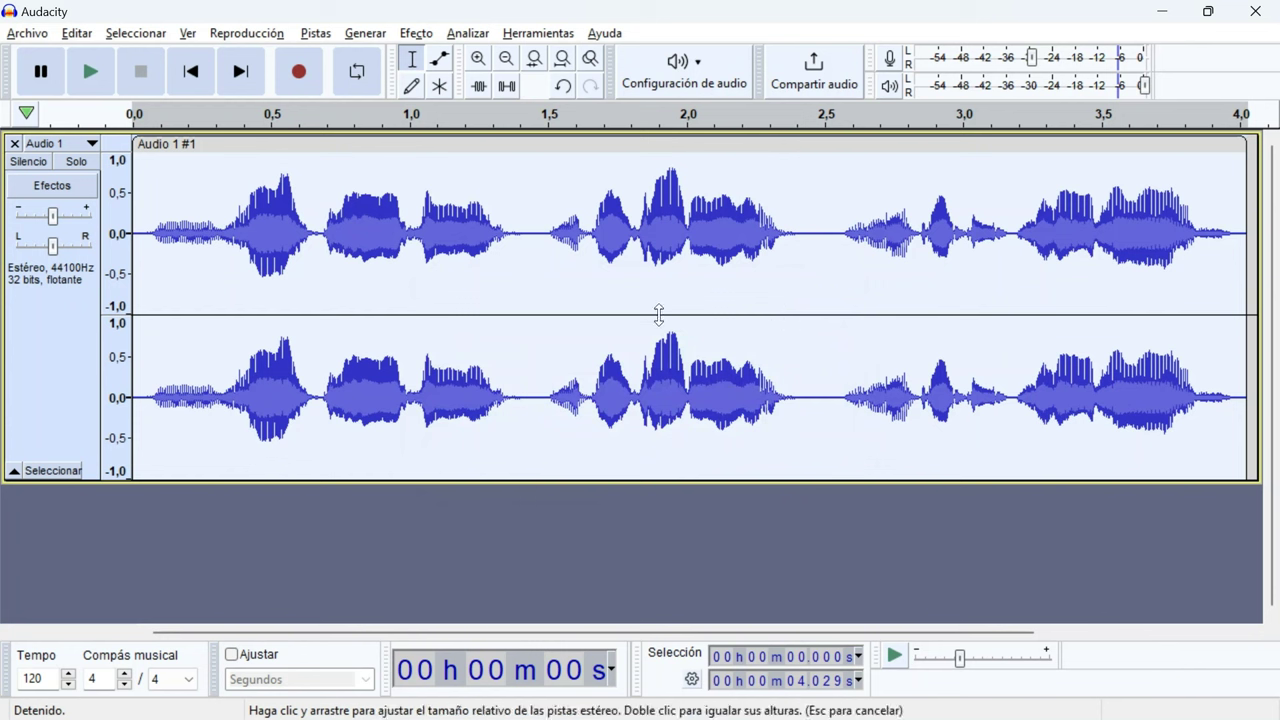
Step: Play back the processed track and duplicate its entire audio twice to have three identical tracks
{"action": "left_click", "coordinate": [104, 72]}
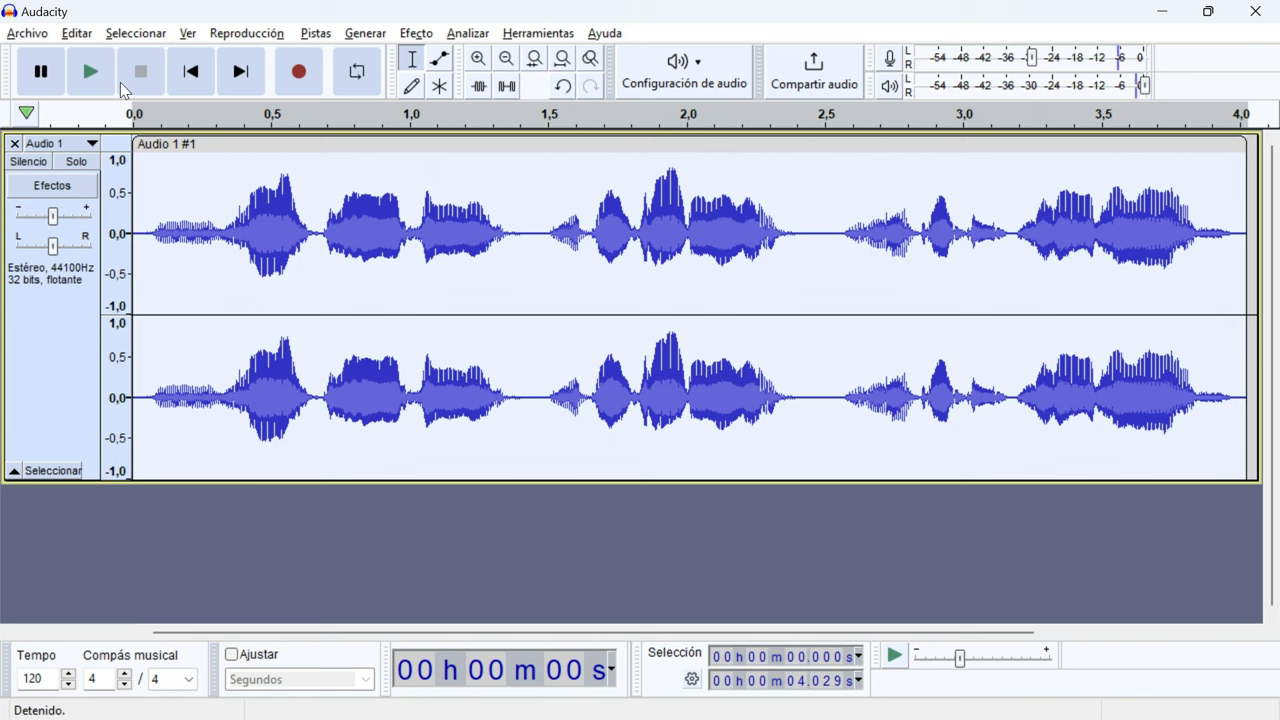
{"action": "left_click", "coordinate": [256, 254]}
{"action": "key", "text": "ctrl+a"}
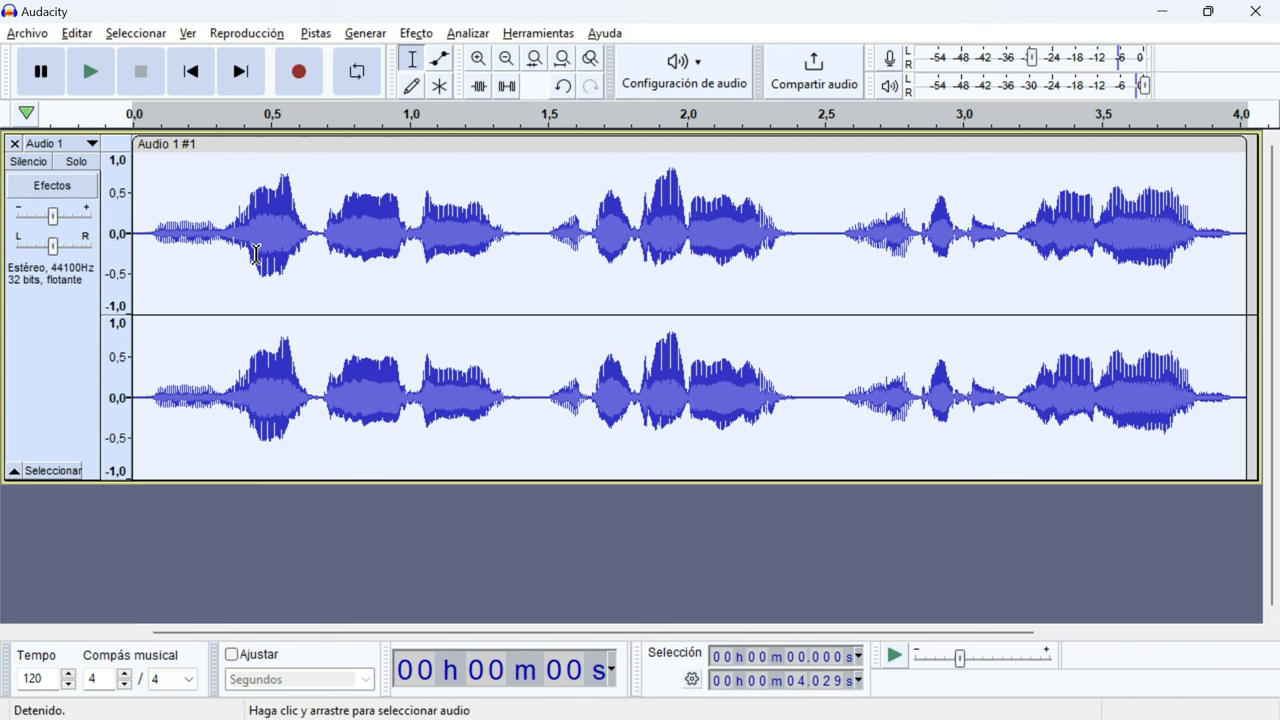
{"action": "key", "text": "ctrl+d"}
{"action": "left_click", "coordinate": [262, 254]}
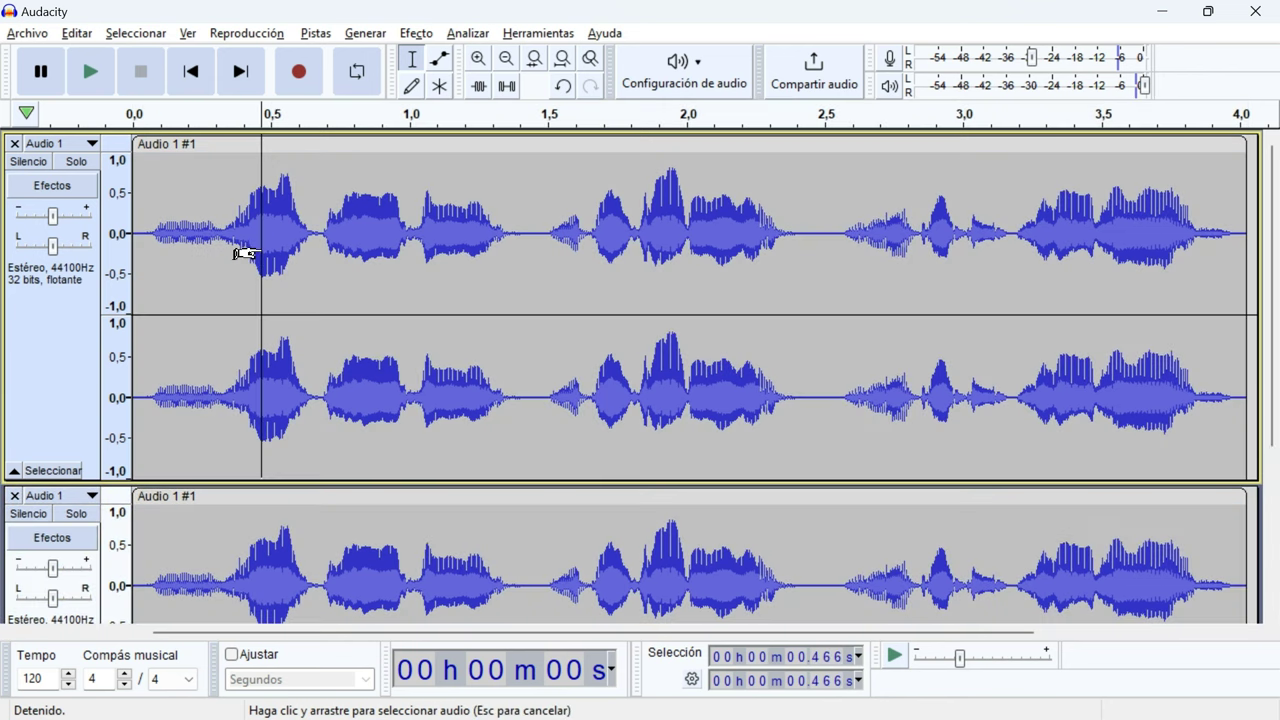
Step: Rename the first track as GChorus
{"action": "left_click", "coordinate": [50, 378]}
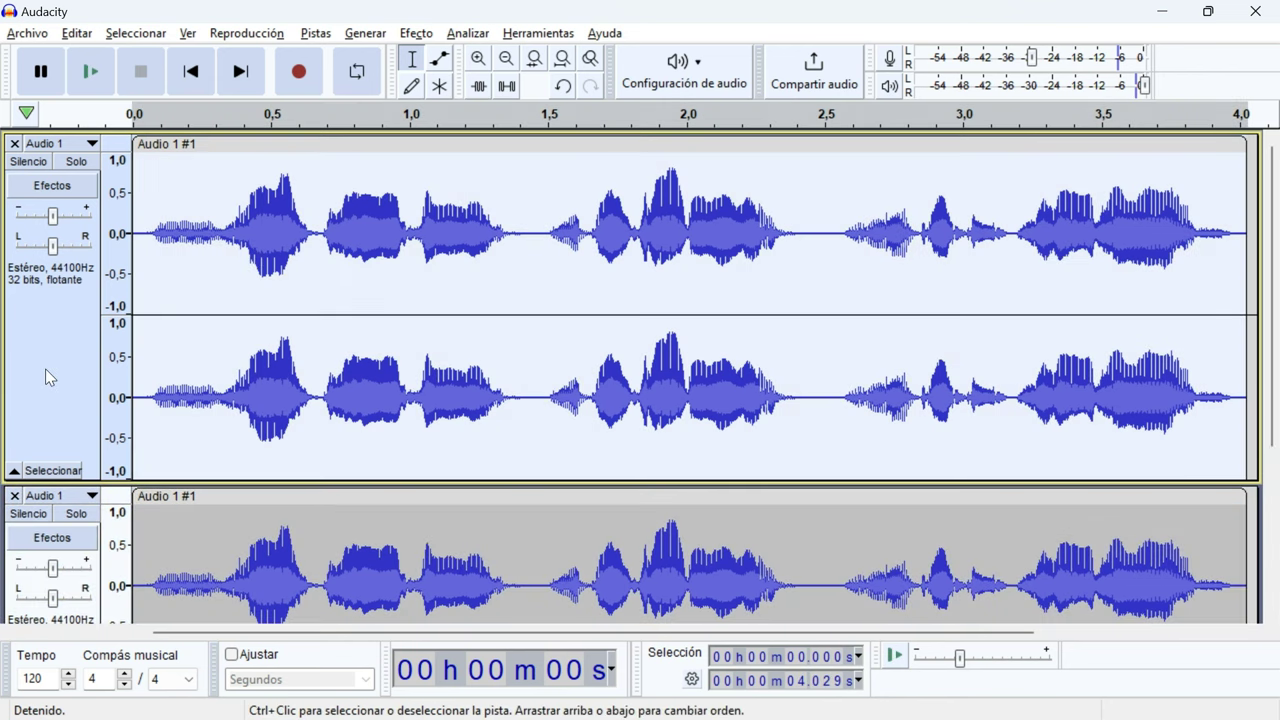
{"action": "left_click", "coordinate": [55, 143]}
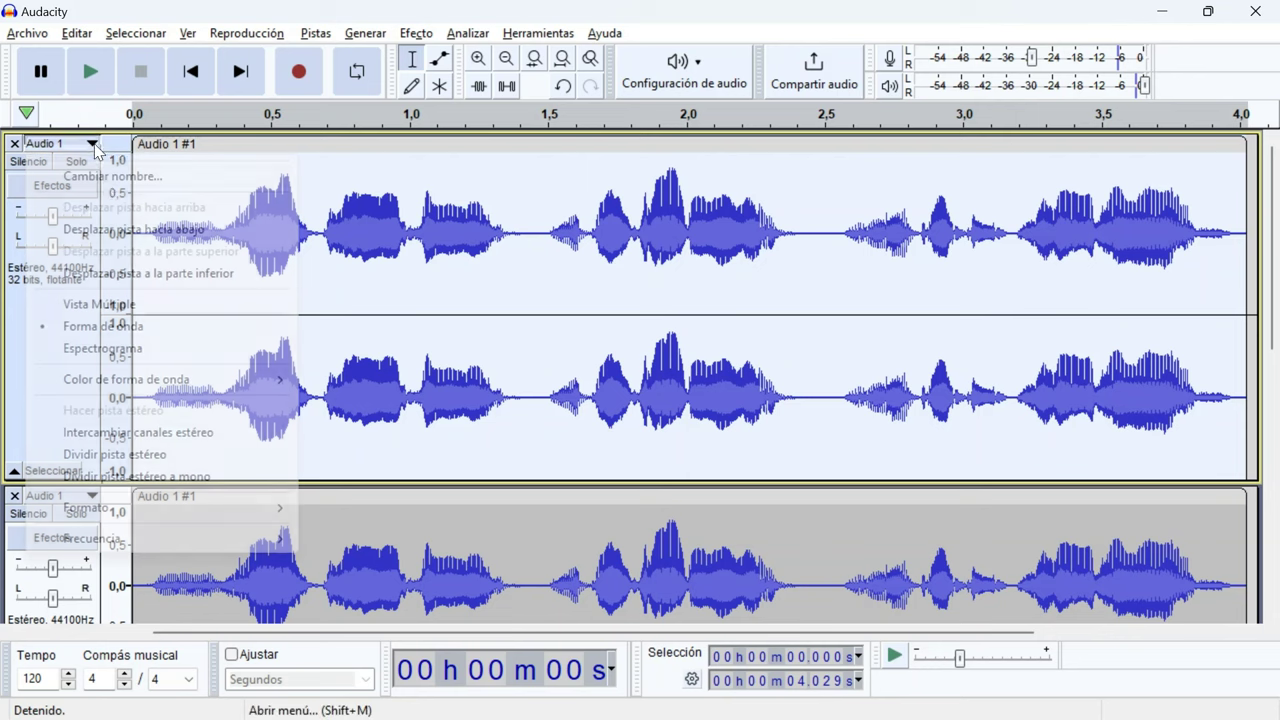
{"action": "left_click", "coordinate": [104, 179]}
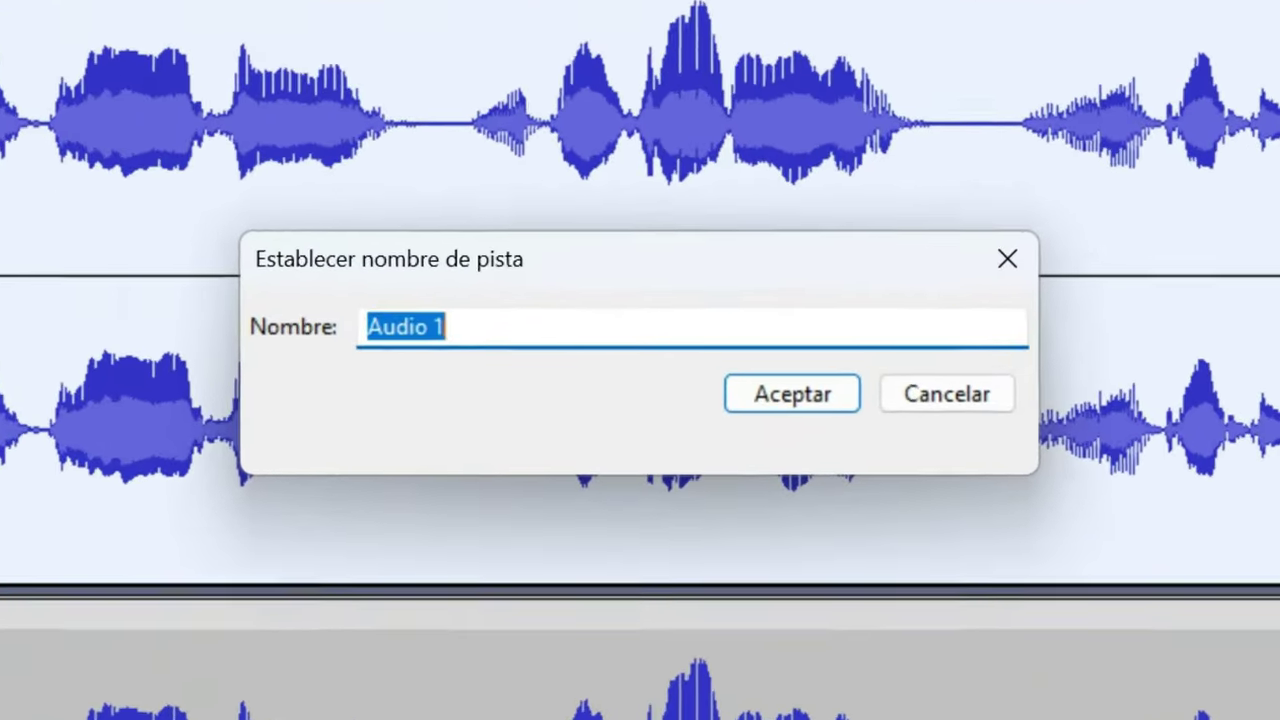
{"action": "type", "text": "G"}
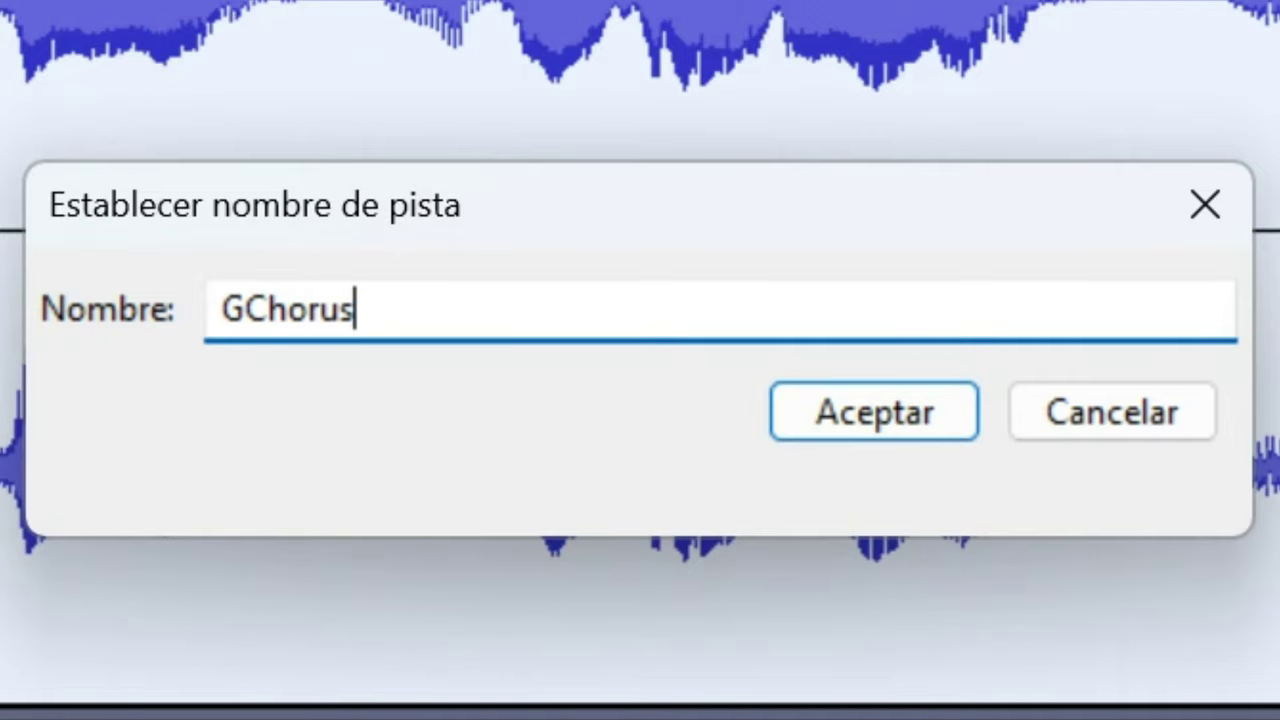
{"action": "type", "text": "Chorus"}
{"action": "key", "text": "Return"}
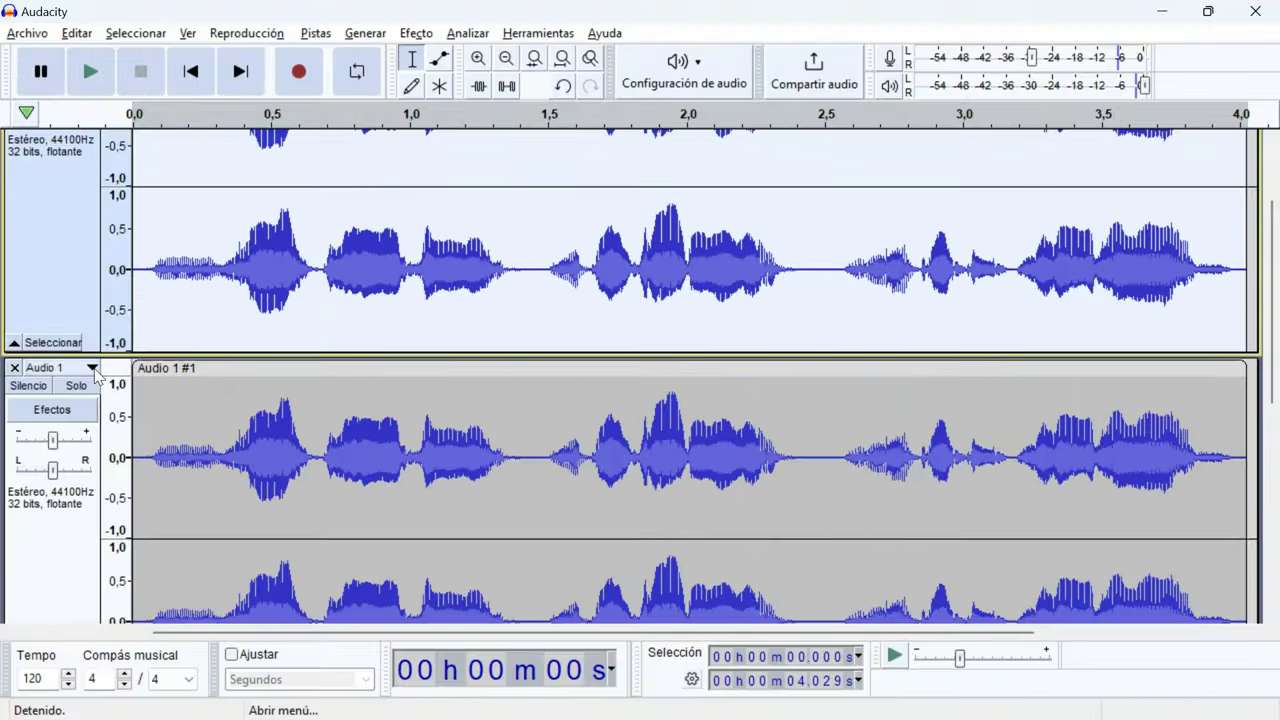
Step: Rename the second track as GSppace
{"action": "left_click", "coordinate": [92, 368]}
{"action": "left_click", "coordinate": [70, 341]}
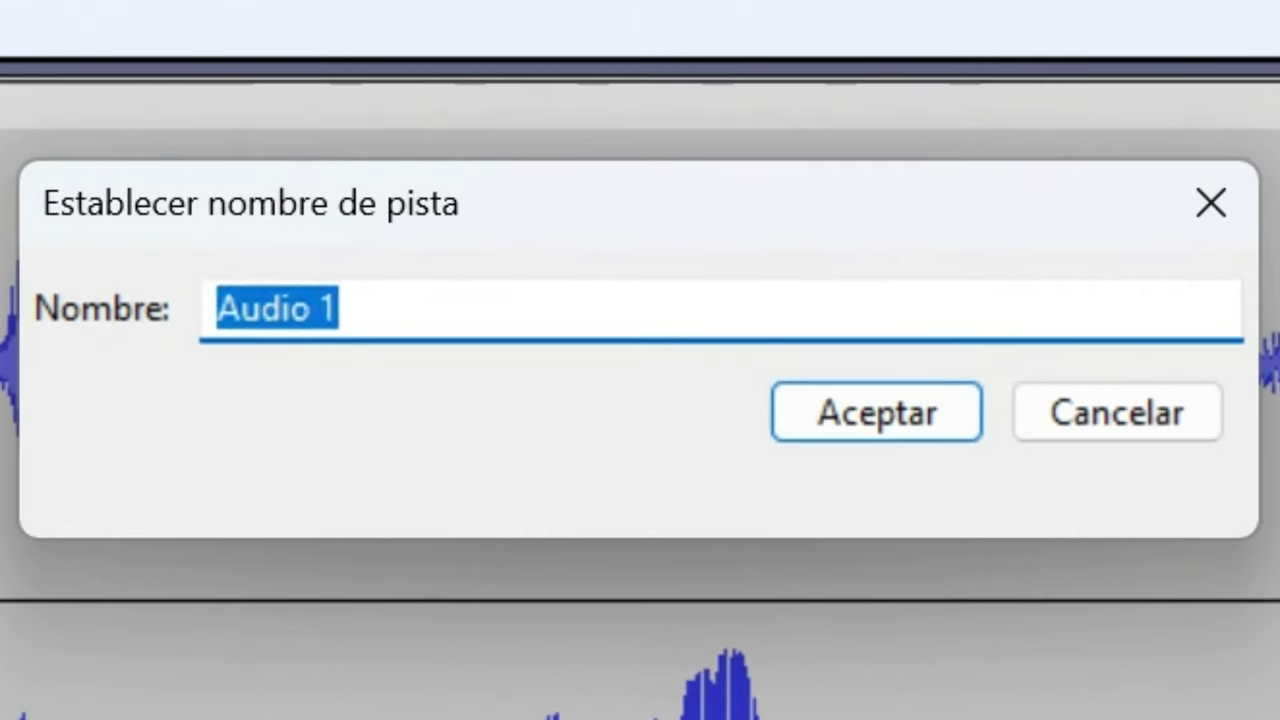
{"action": "type", "text": "GS"}
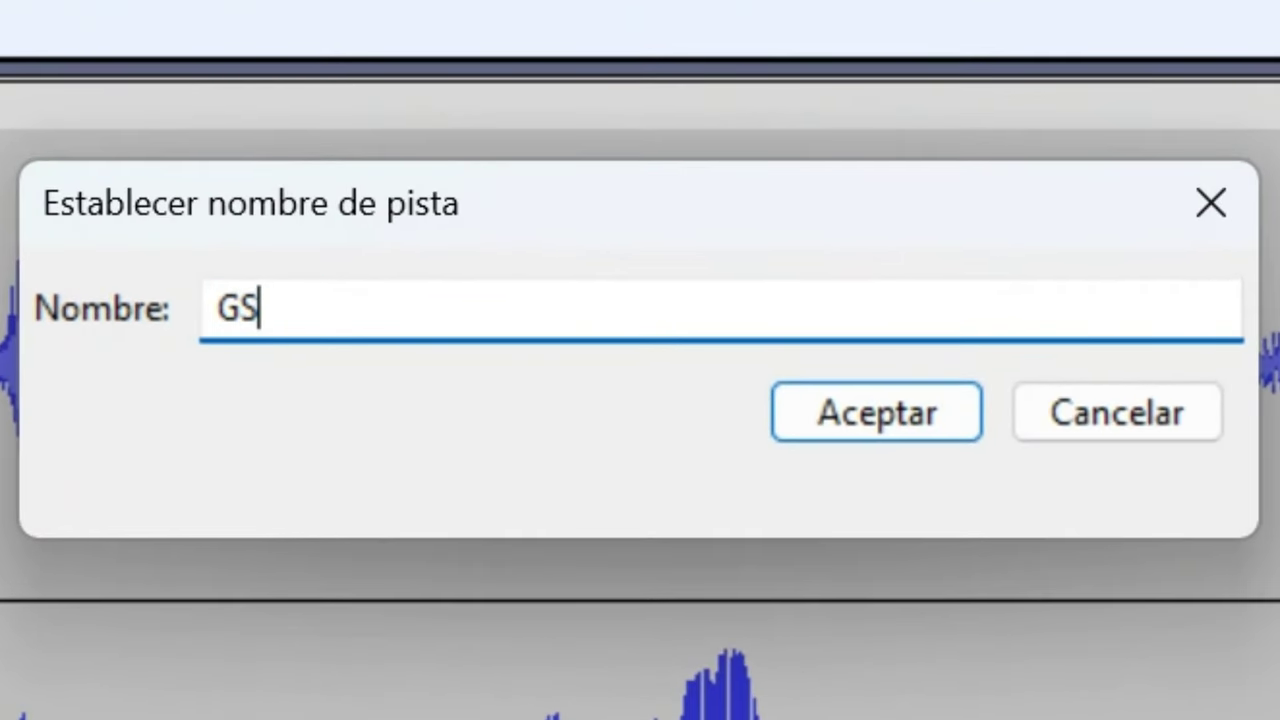
{"action": "type", "text": "p"}
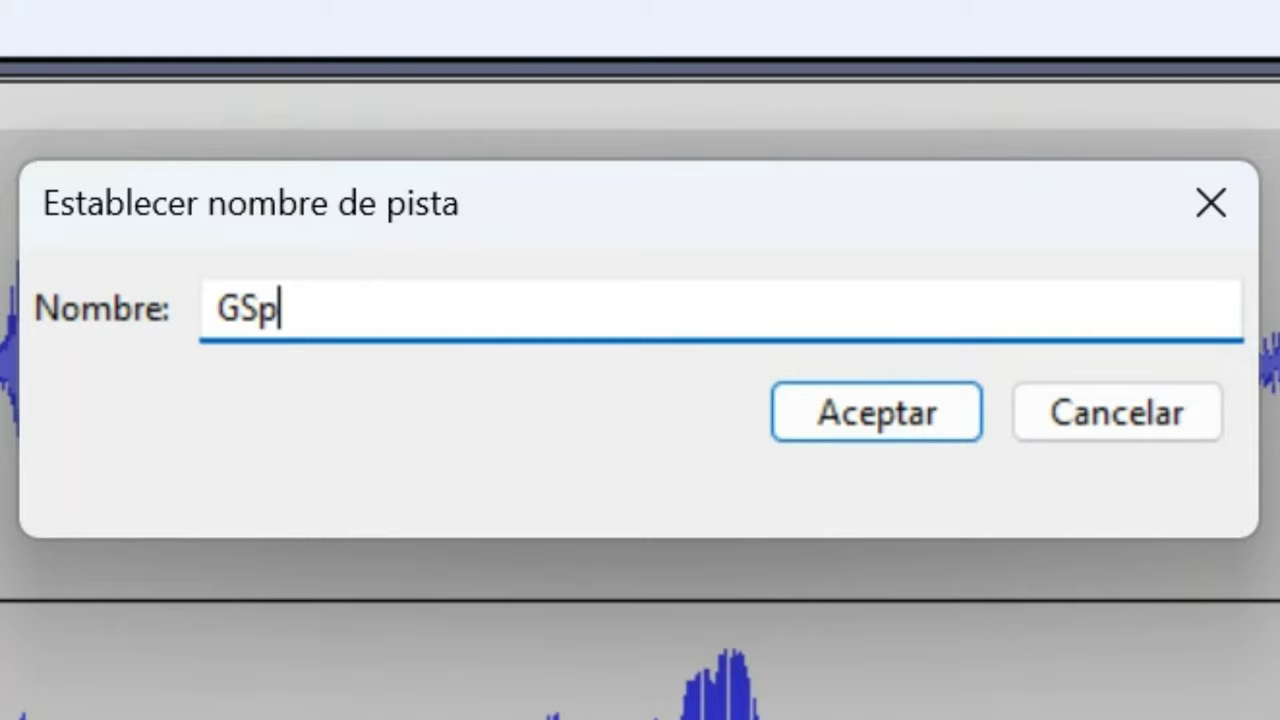
{"action": "type", "text": "pace"}
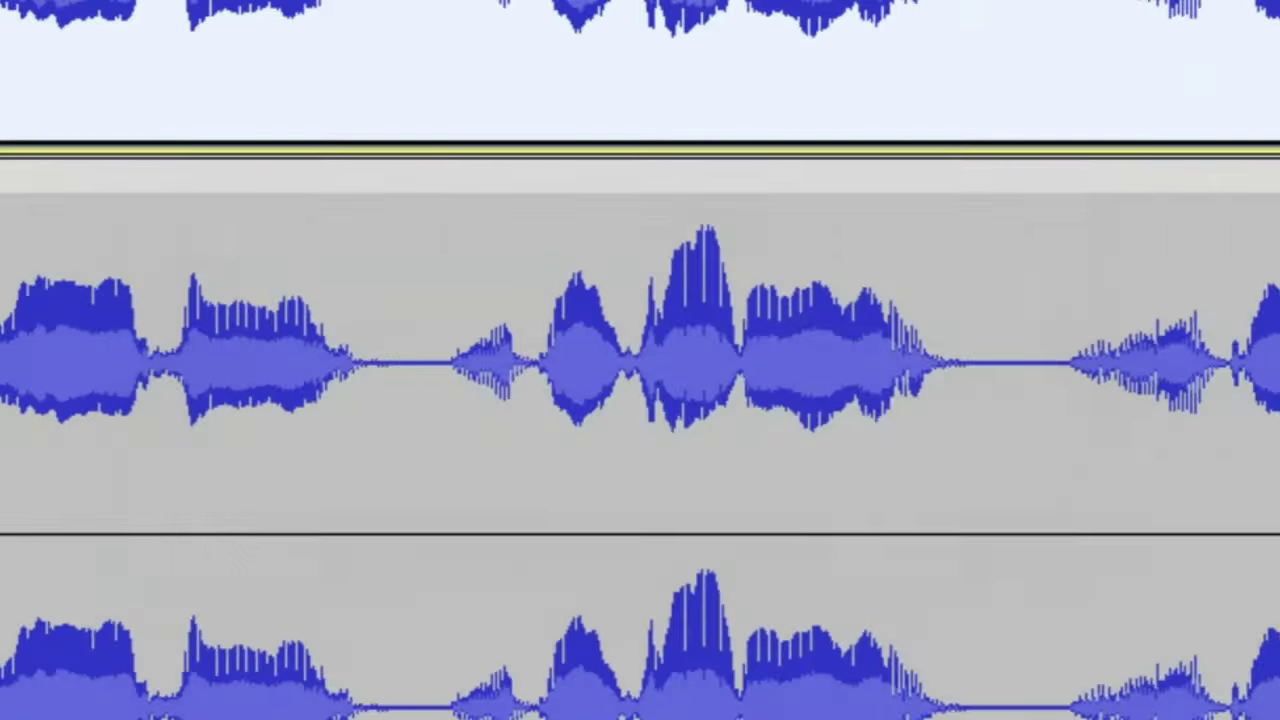
Step: Rename the third track as Gsnap
{"action": "scroll", "coordinate": [149, 509], "scroll_direction": "up", "scroll_amount": 1}
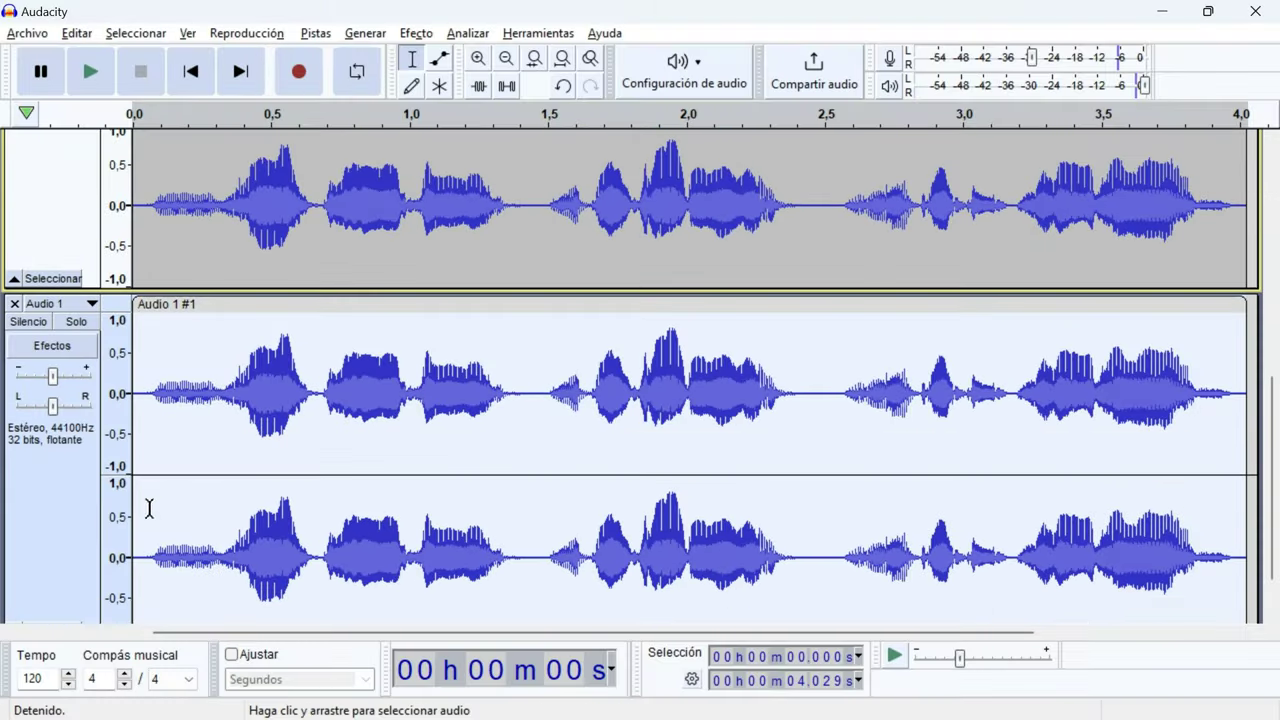
{"action": "left_click", "coordinate": [50, 303]}
{"action": "left_click", "coordinate": [45, 326]}
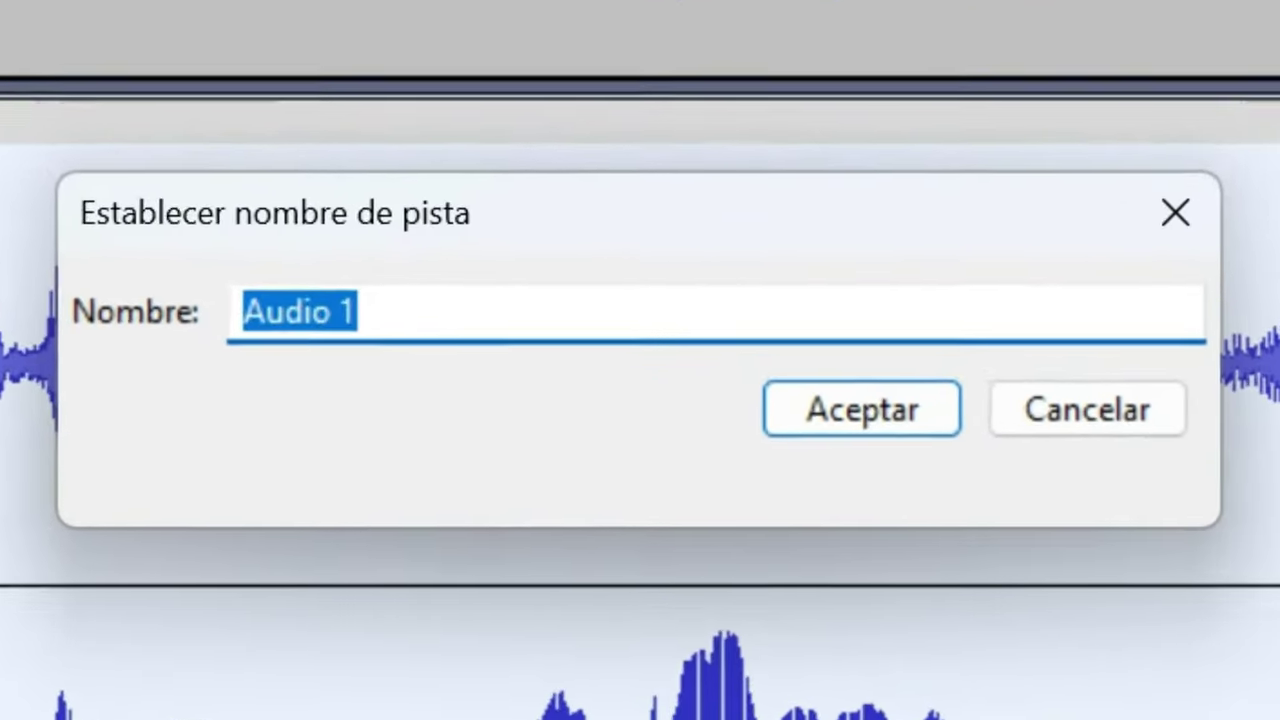
{"action": "type", "text": "Gsnap"}
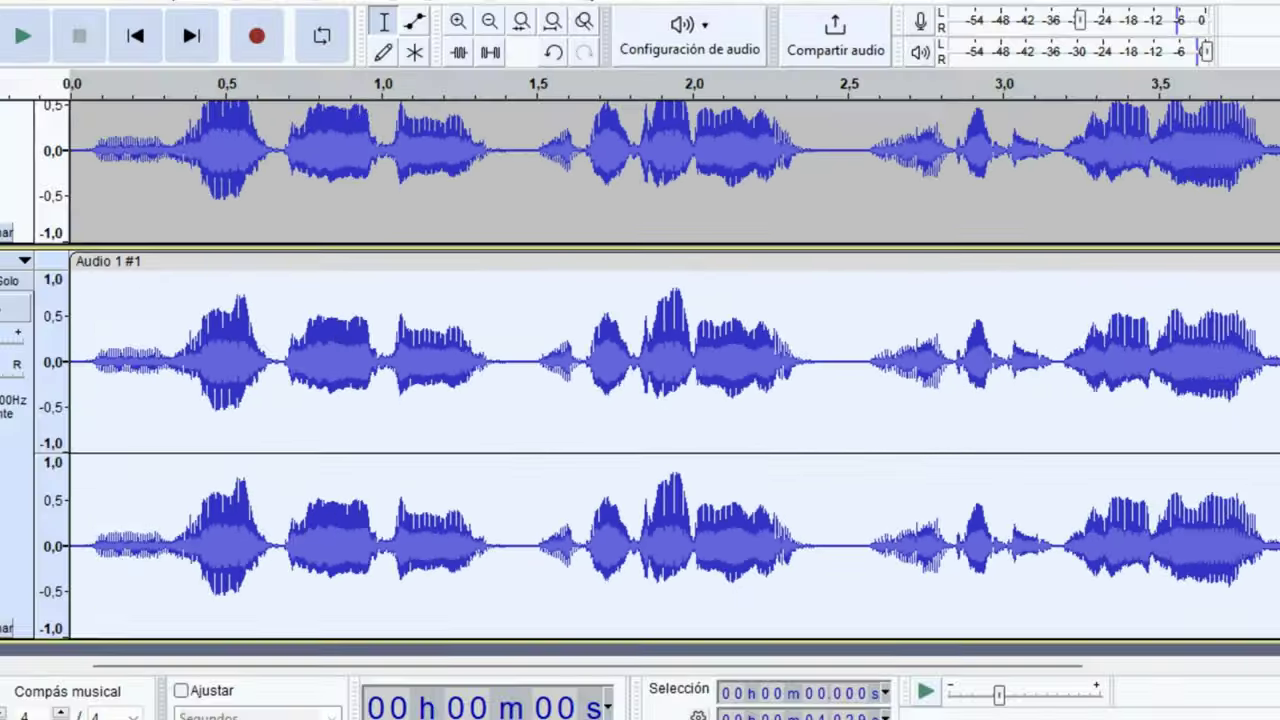
Step: Mute the GSppace track and return to the GChorus track
{"action": "scroll", "coordinate": [201, 340], "scroll_direction": "up", "scroll_amount": 3}
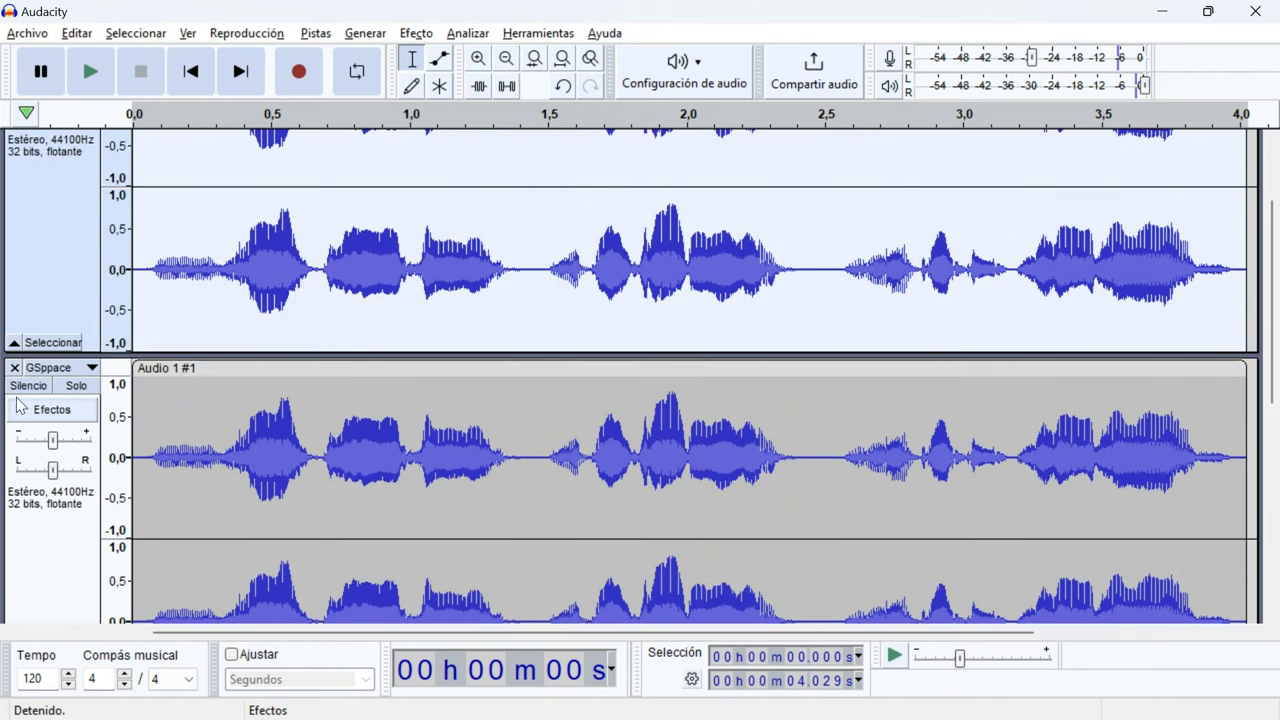
{"action": "left_click", "coordinate": [28, 385]}
{"action": "scroll", "coordinate": [28, 390], "scroll_direction": "down", "scroll_amount": 3}
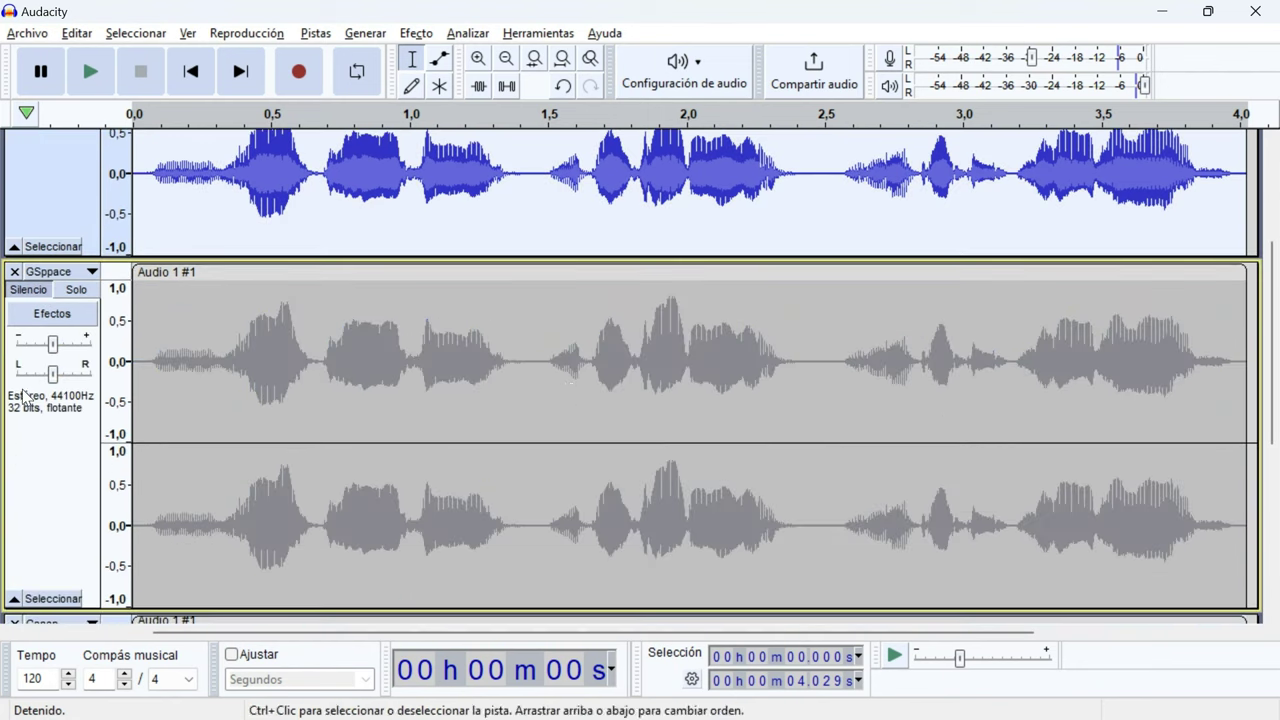
{"action": "scroll", "coordinate": [557, 397], "scroll_direction": "up", "scroll_amount": 6}
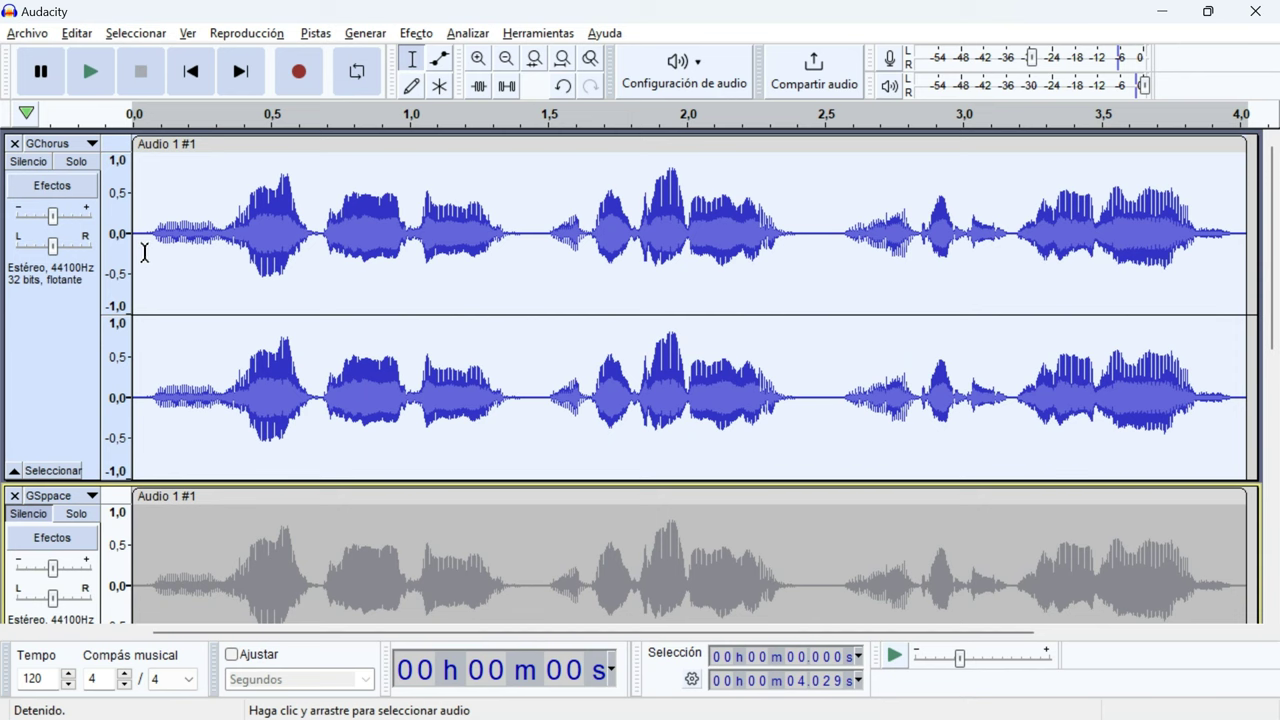
Step: Show the real-time effects of the tracks
{"action": "left_click", "coordinate": [428, 38]}
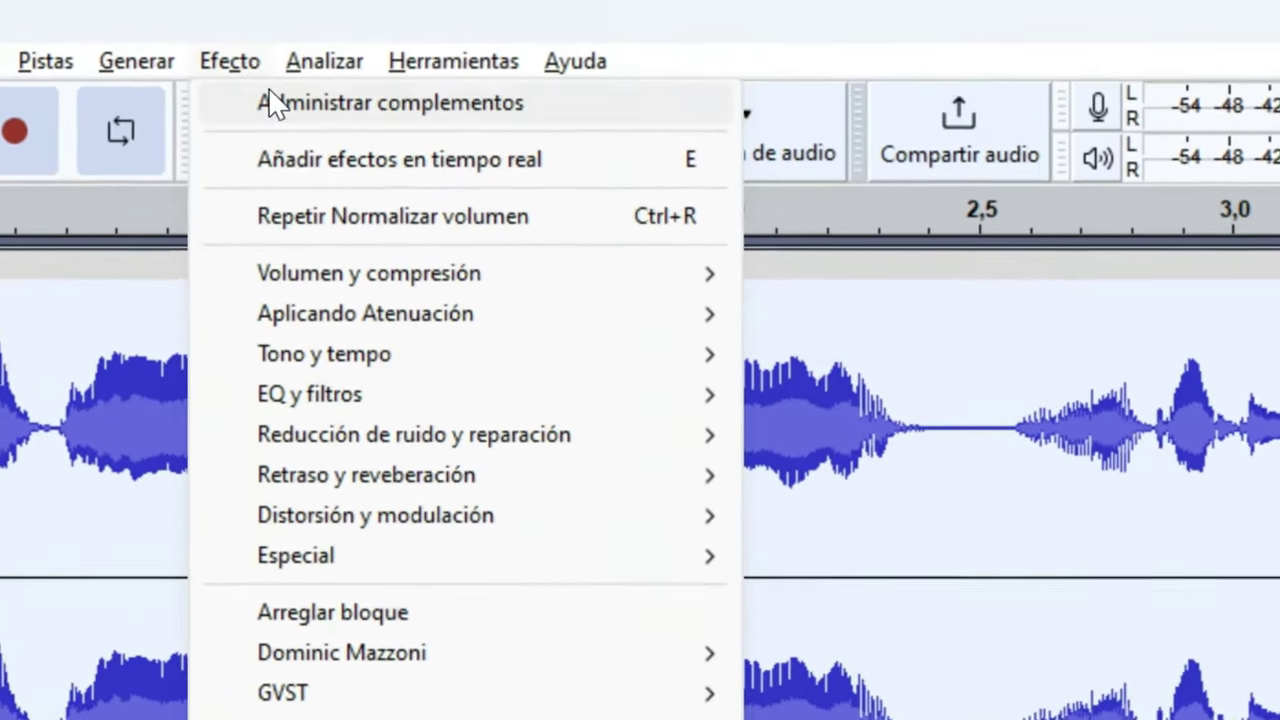
{"action": "left_click", "coordinate": [318, 160]}
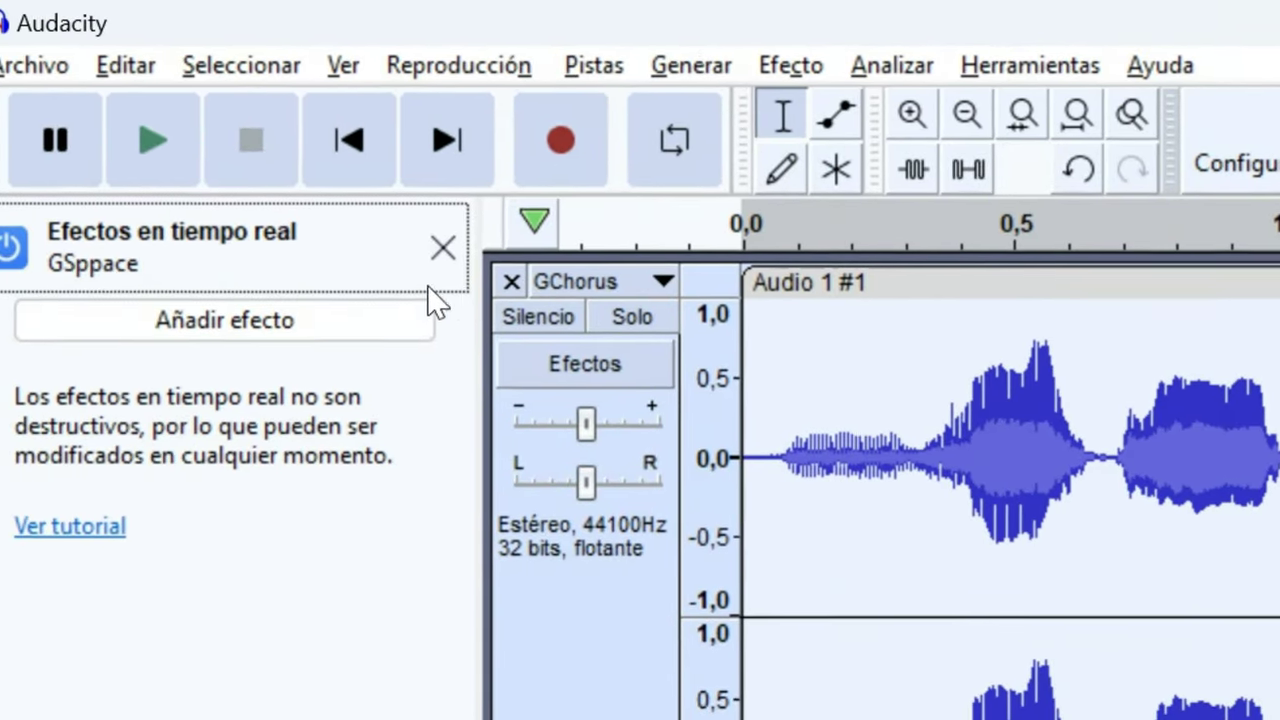
Step: Add the GVST GChorus real-time effect to the GSppace track
{"action": "left_click", "coordinate": [380, 325]}
{"action": "mouse_move", "coordinate": [395, 427]}
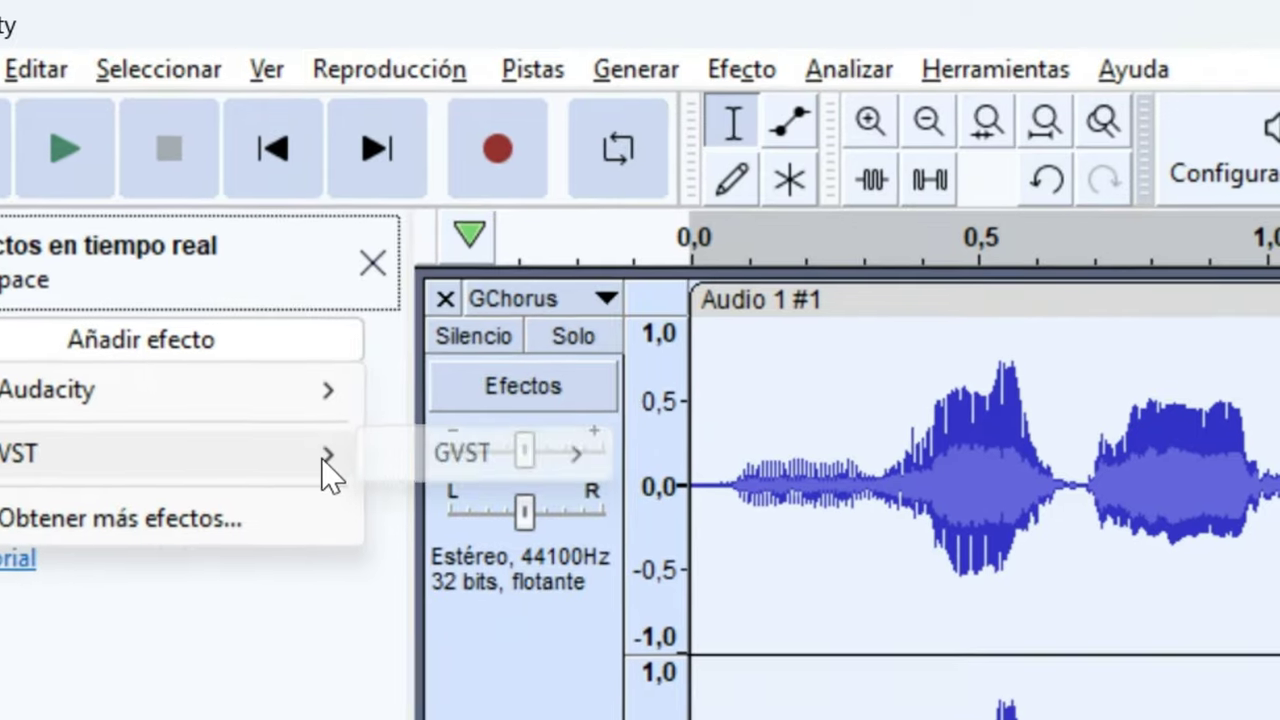
{"action": "mouse_move", "coordinate": [560, 465]}
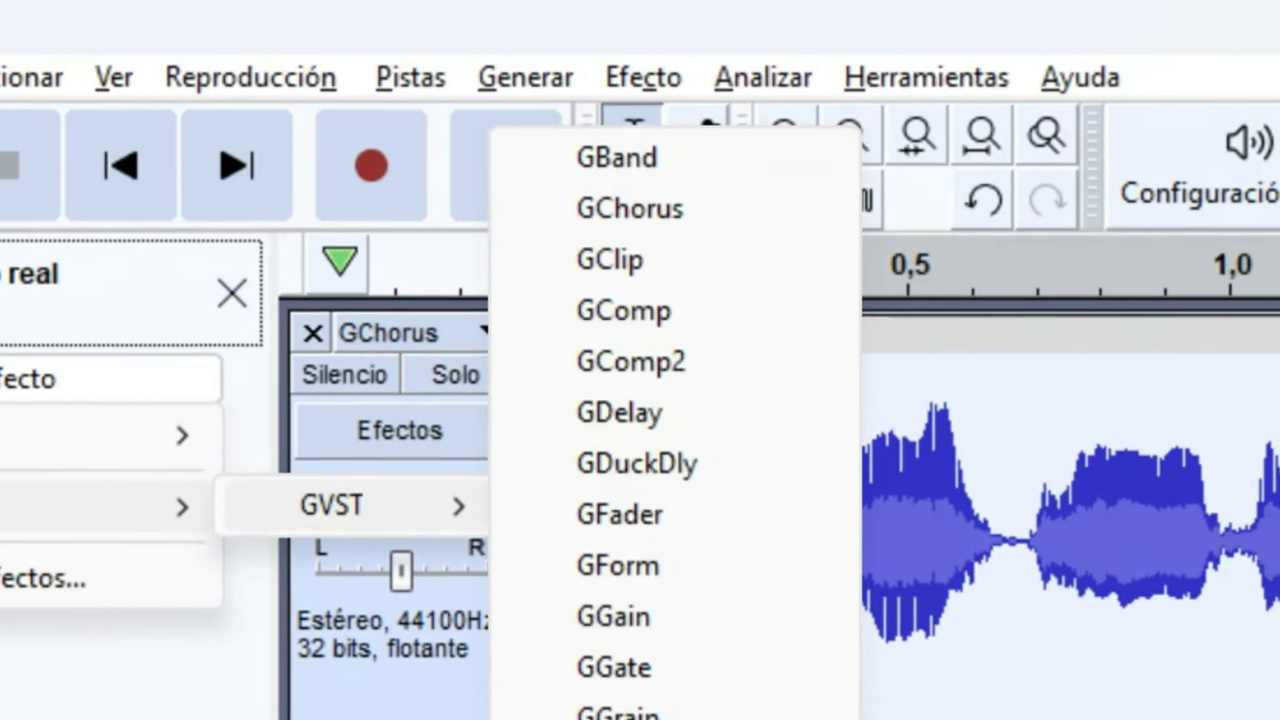
{"action": "left_click", "coordinate": [672, 214]}
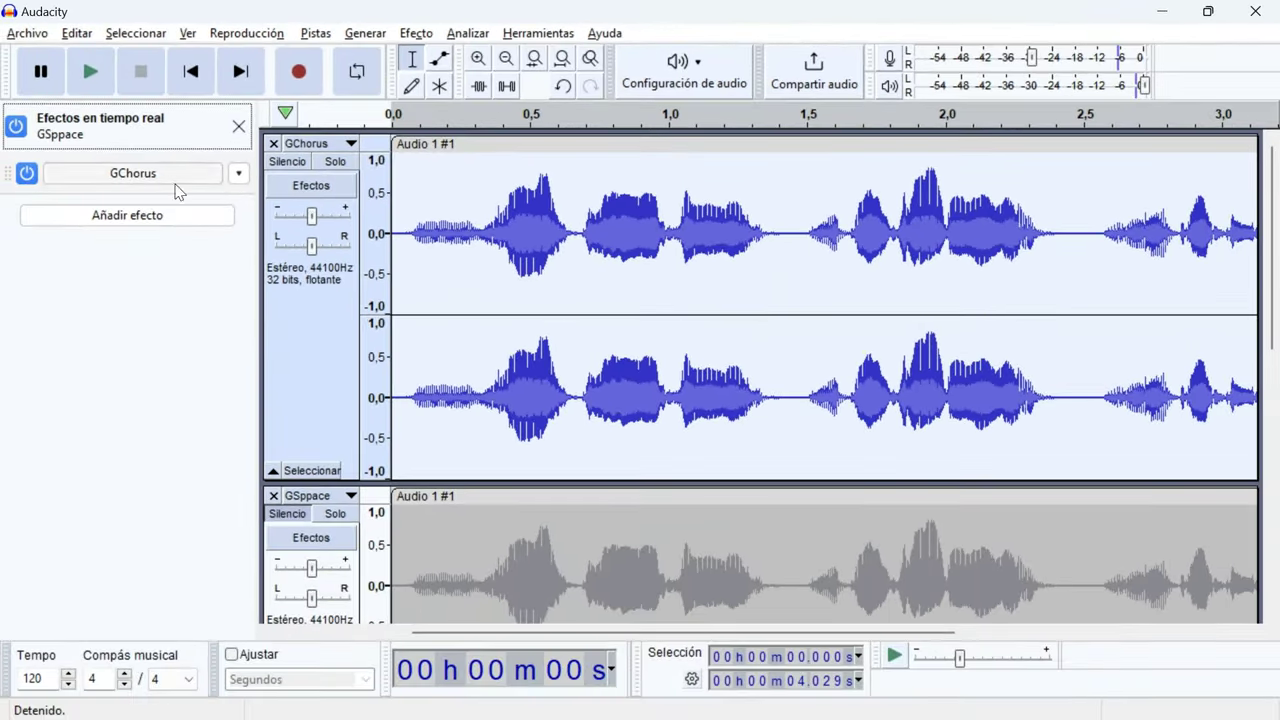
Step: Check the real-time effects of the GChorus and GSppace tracks and remove GChorus from the GSppace track
{"action": "left_click", "coordinate": [318, 362]}
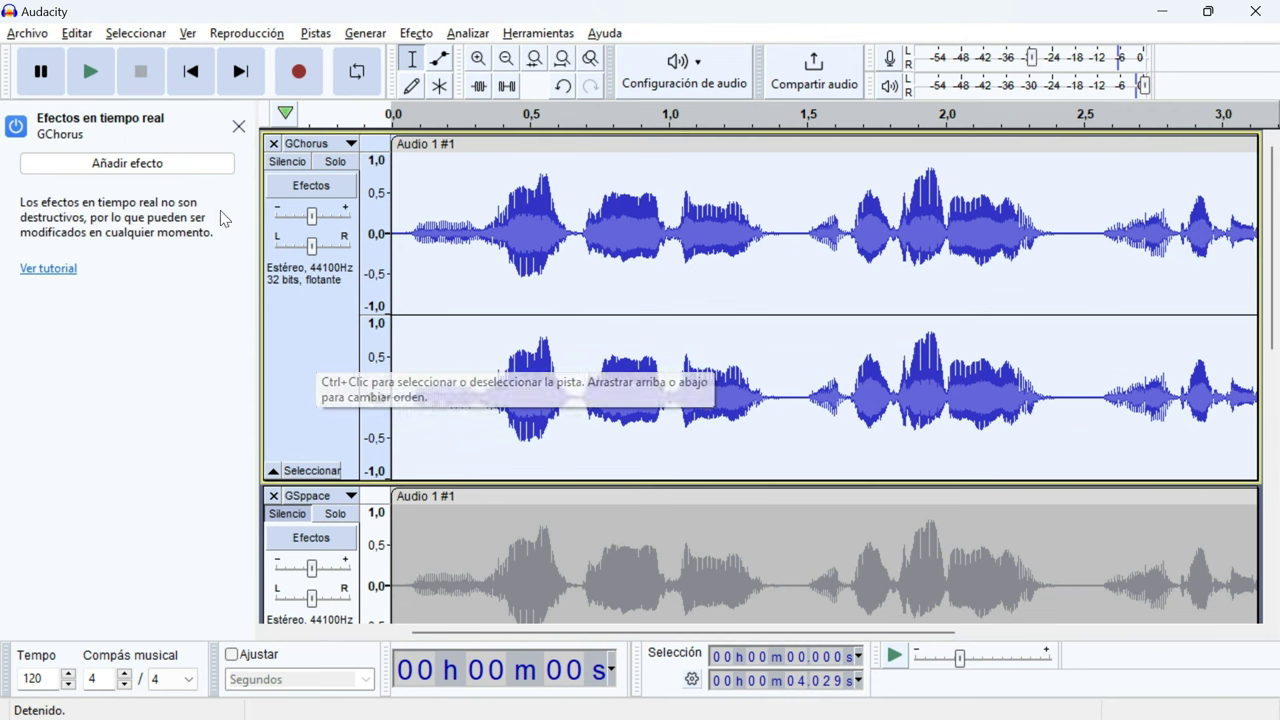
{"action": "left_click", "coordinate": [420, 565]}
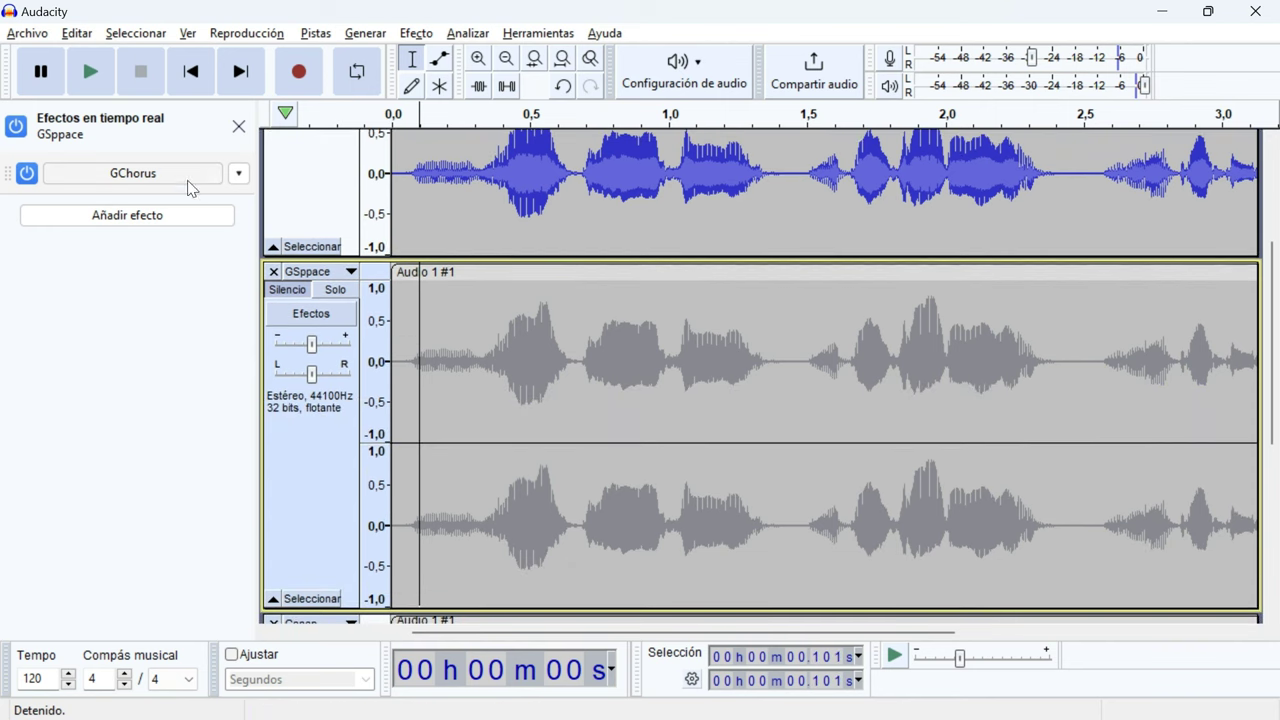
{"action": "left_click", "coordinate": [239, 174]}
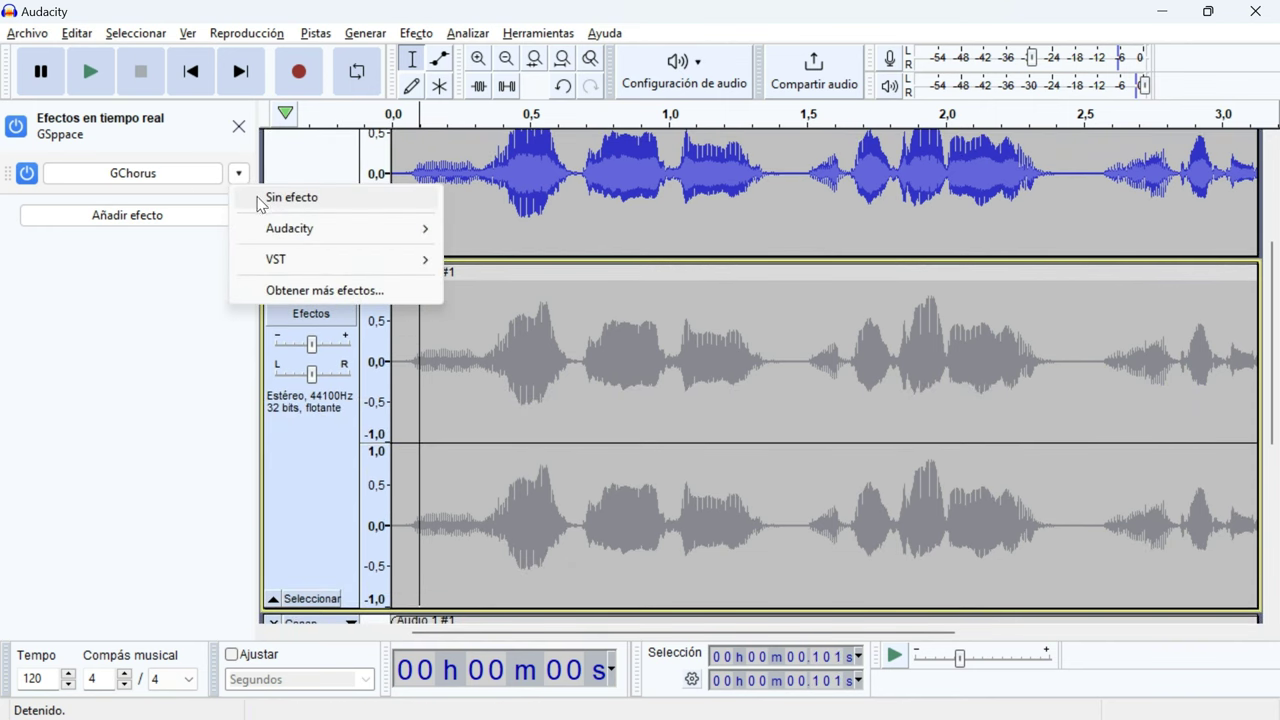
{"action": "left_click", "coordinate": [265, 196]}
Step: Select the GChorus track and add the GVST GChorus real-time effect to it
{"action": "scroll", "coordinate": [500, 277], "scroll_direction": "up", "scroll_amount": 4}
{"action": "left_click", "coordinate": [488, 280]}
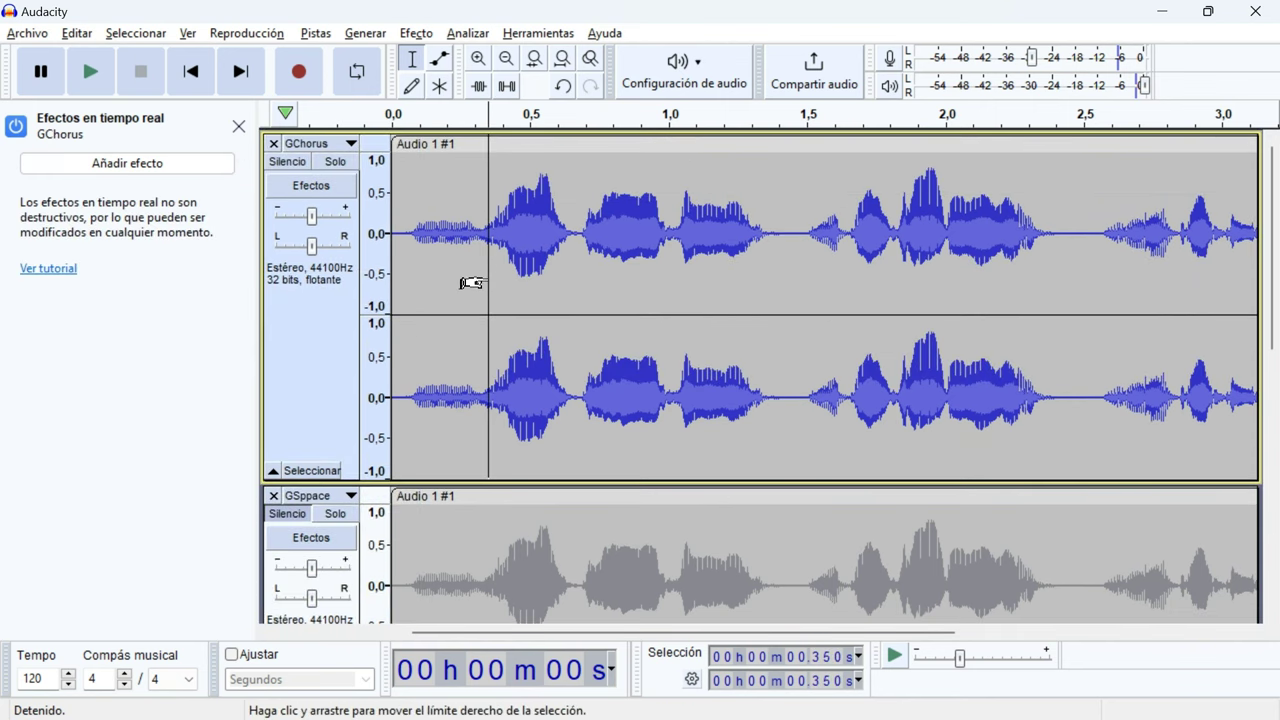
{"action": "left_click", "coordinate": [125, 165]}
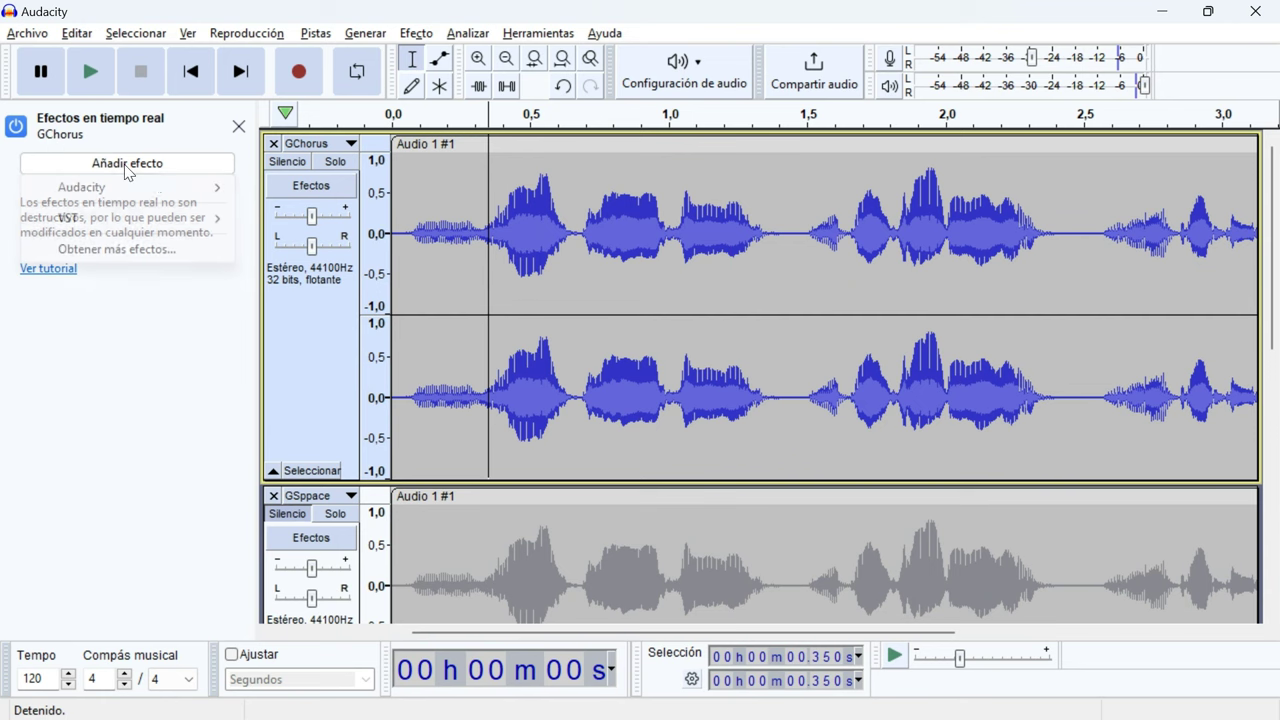
{"action": "mouse_move", "coordinate": [226, 229]}
{"action": "mouse_move", "coordinate": [285, 222]}
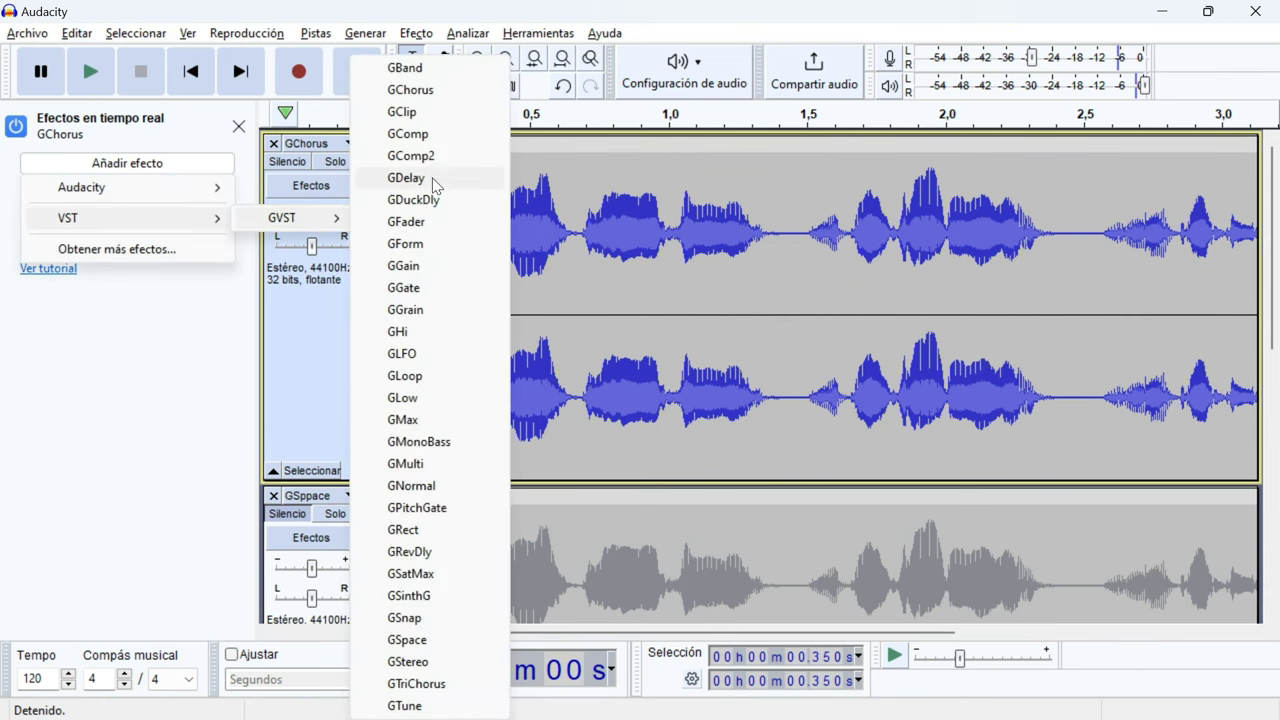
{"action": "left_click", "coordinate": [412, 89]}
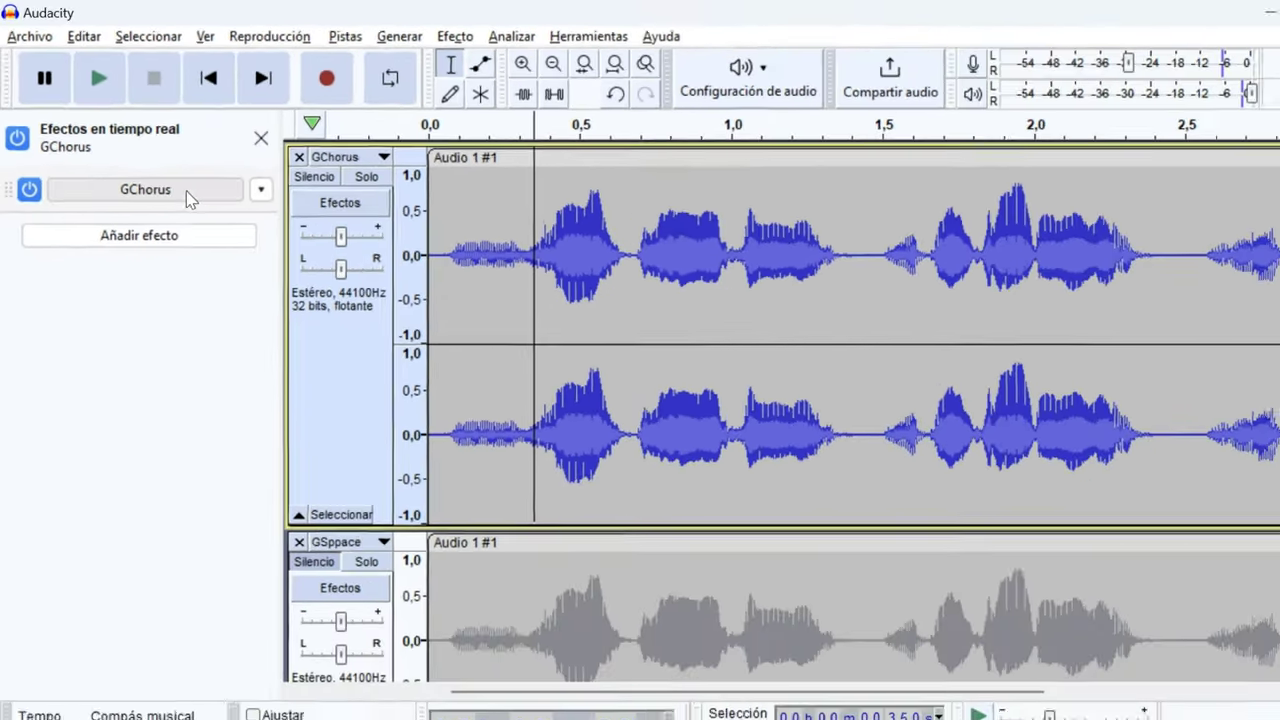
Step: Open the GChorus effect's settings and play the recording from the start to preview it
{"action": "left_click", "coordinate": [225, 232]}
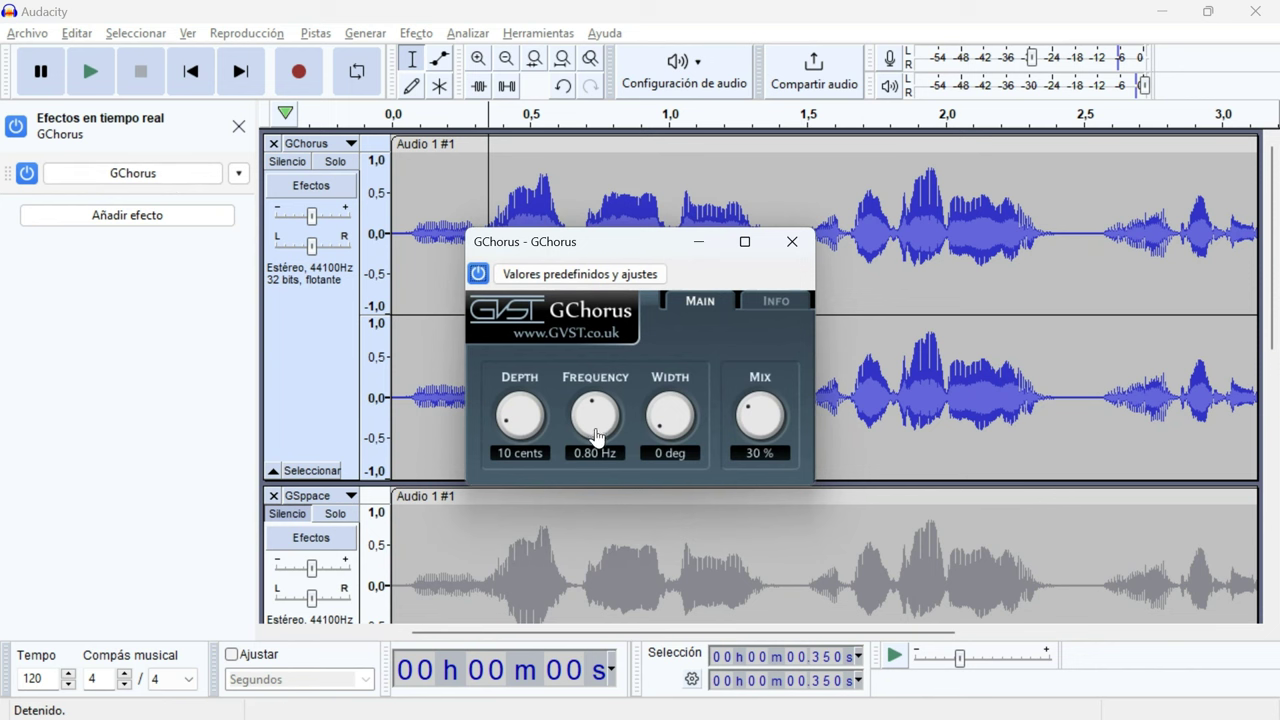
{"action": "left_click", "coordinate": [190, 71]}
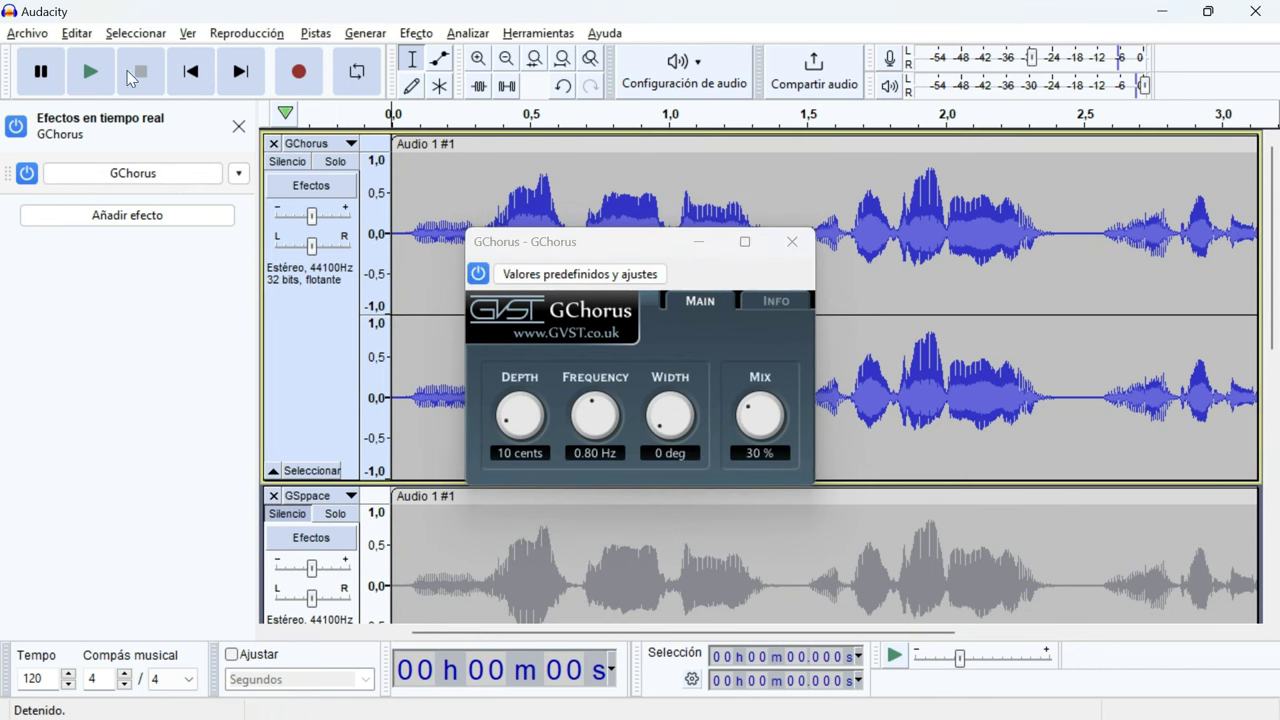
{"action": "left_click", "coordinate": [107, 76]}
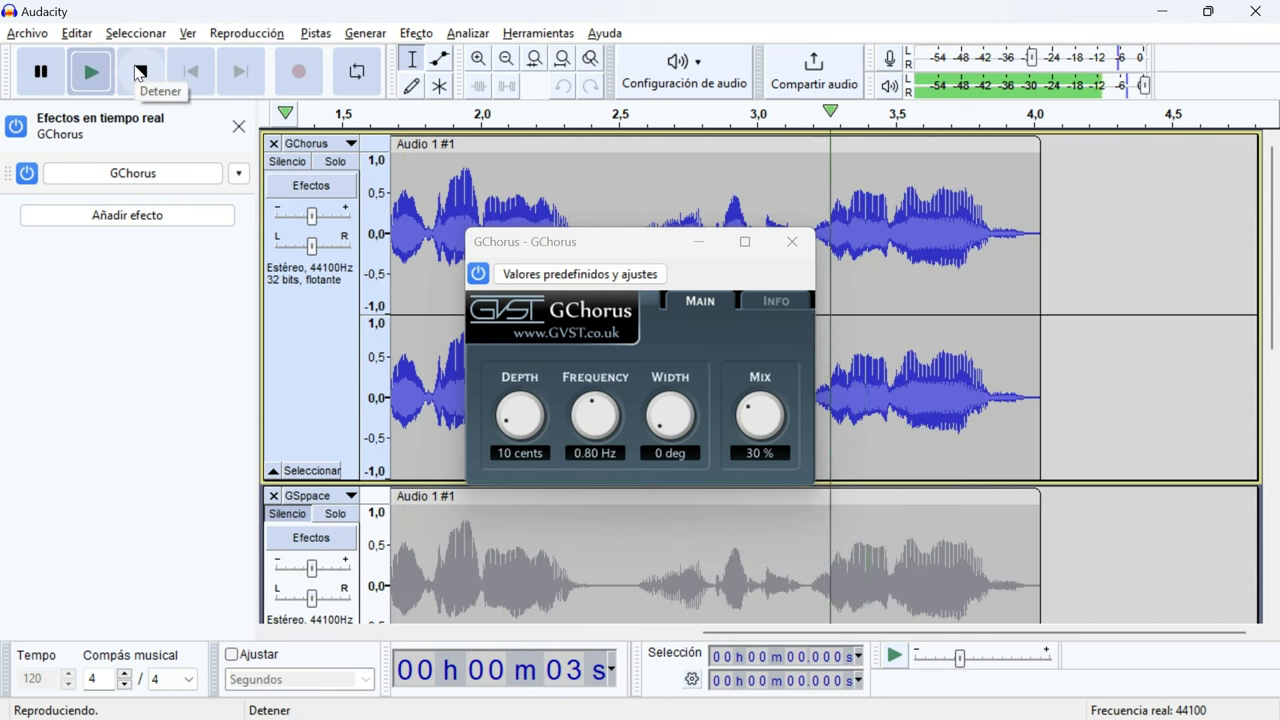
{"action": "left_click", "coordinate": [139, 74]}
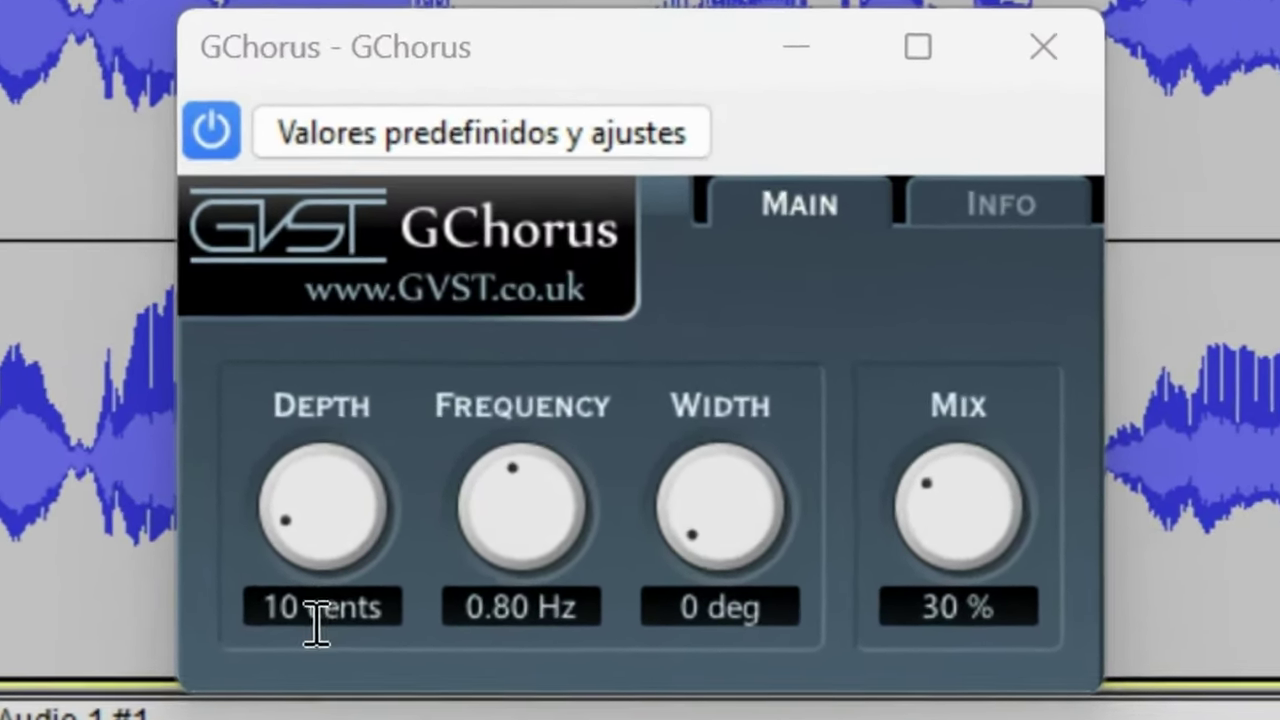
Step: Set the GChorus depth to 70 cents and its frequency to 0.25 Hz
{"action": "double_click", "coordinate": [313, 617]}
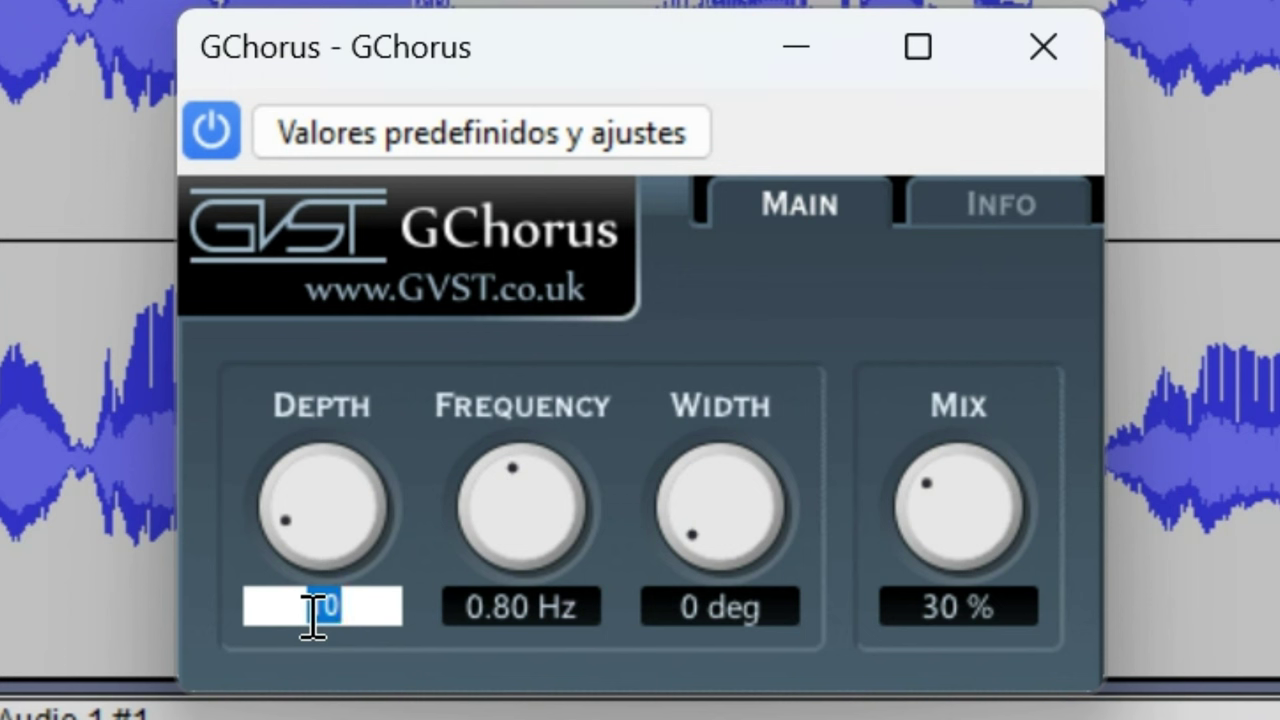
{"action": "type", "text": "70"}
{"action": "key", "text": "Return"}
{"action": "double_click", "coordinate": [557, 614]}
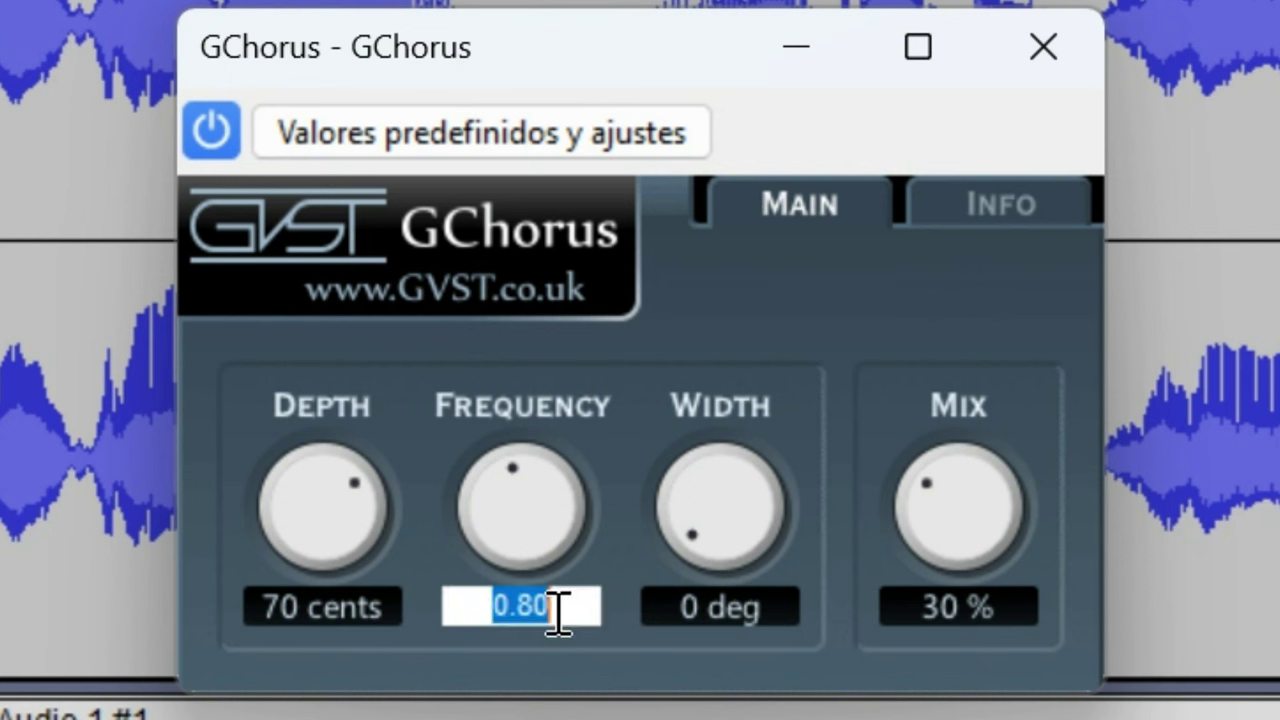
{"action": "type", "text": "."}
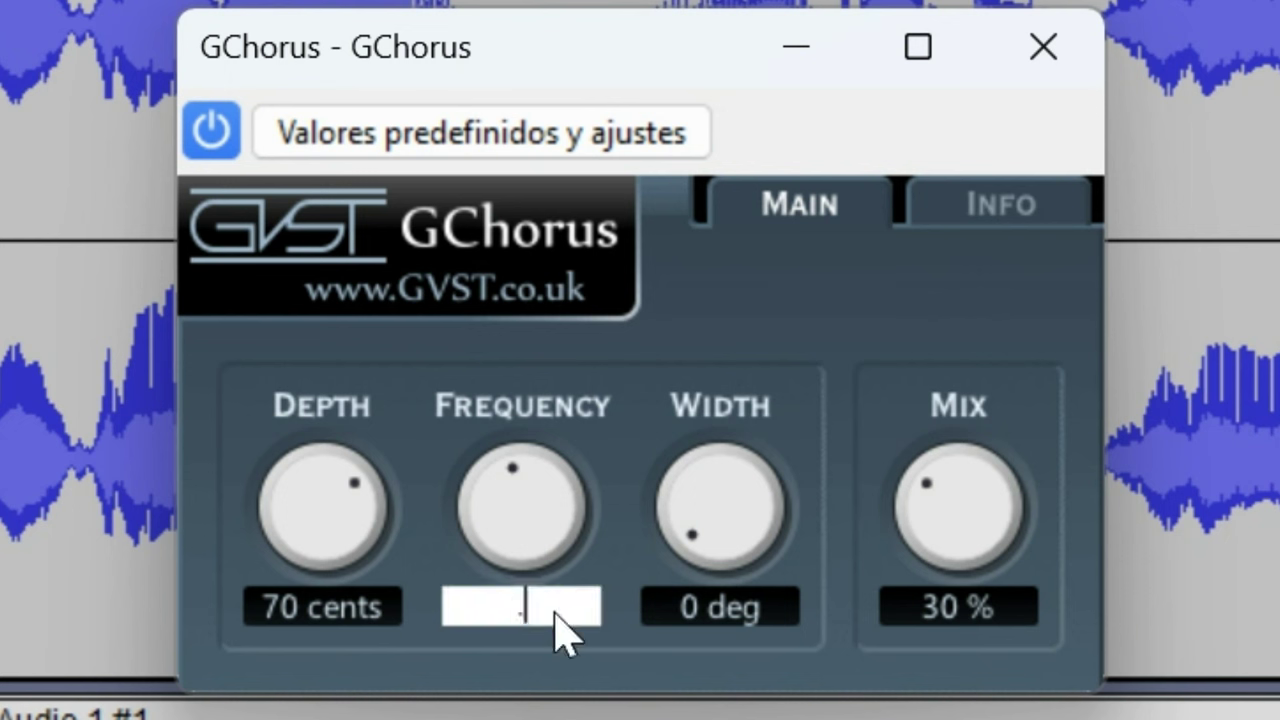
{"action": "type", "text": "25"}
{"action": "key", "text": "Return"}
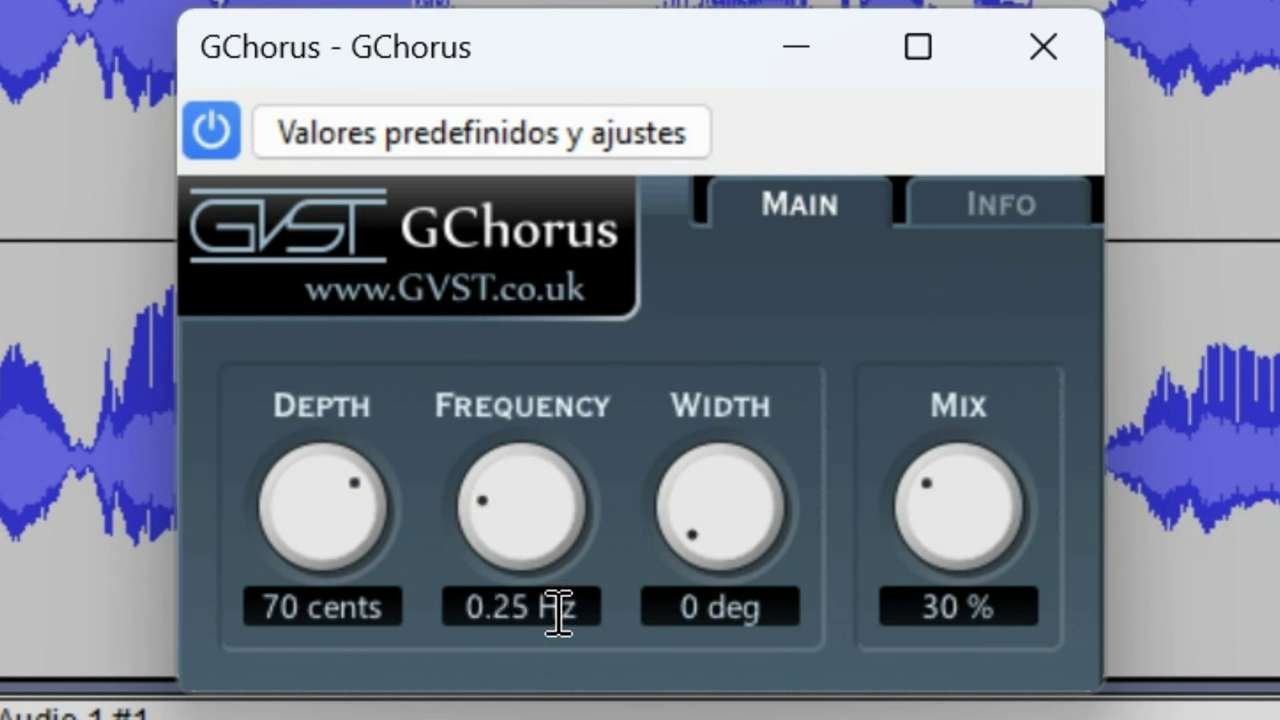
Step: Set the GChorus width to 80 deg and its mix to 50 %
{"action": "double_click", "coordinate": [690, 603]}
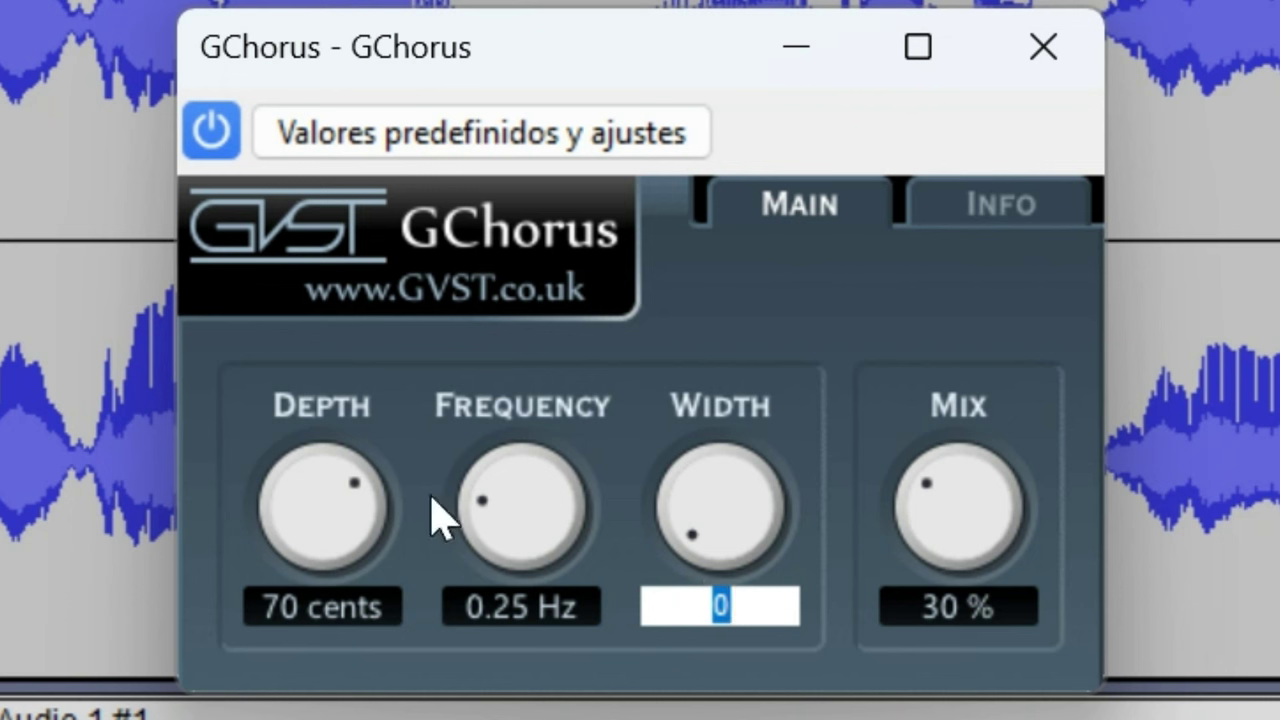
{"action": "double_click", "coordinate": [975, 613]}
{"action": "type", "text": "50"}
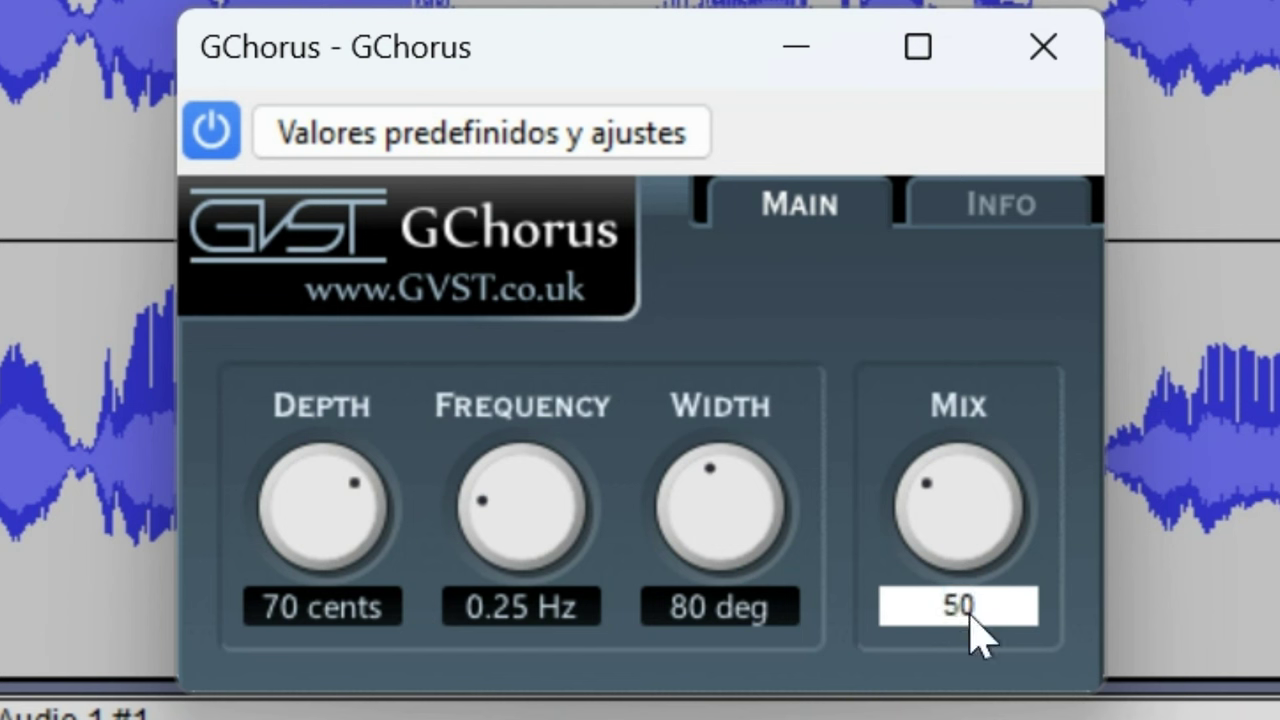
{"action": "key", "text": "Return"}
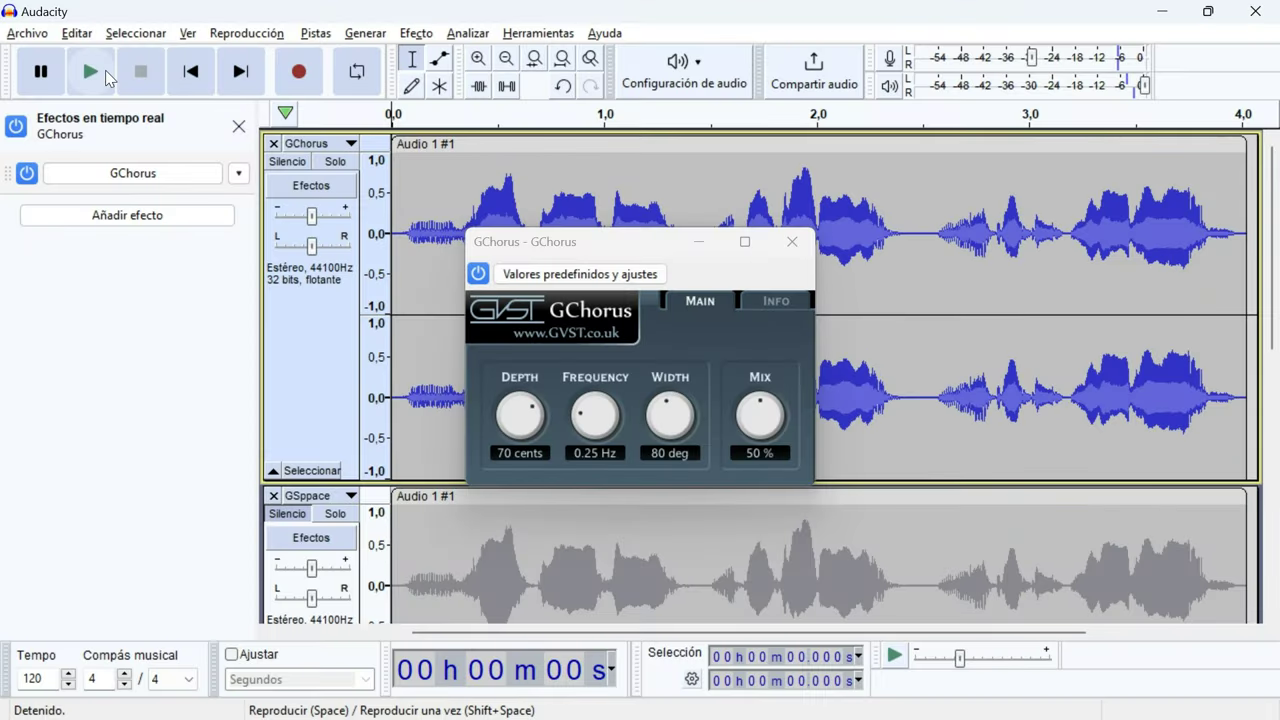
Step: Turn the GChorus depth knob down to 20 cents and set the depth back to 70 cents
{"action": "left_click_drag", "start_coordinate": [520, 415], "coordinate": [537, 450]}
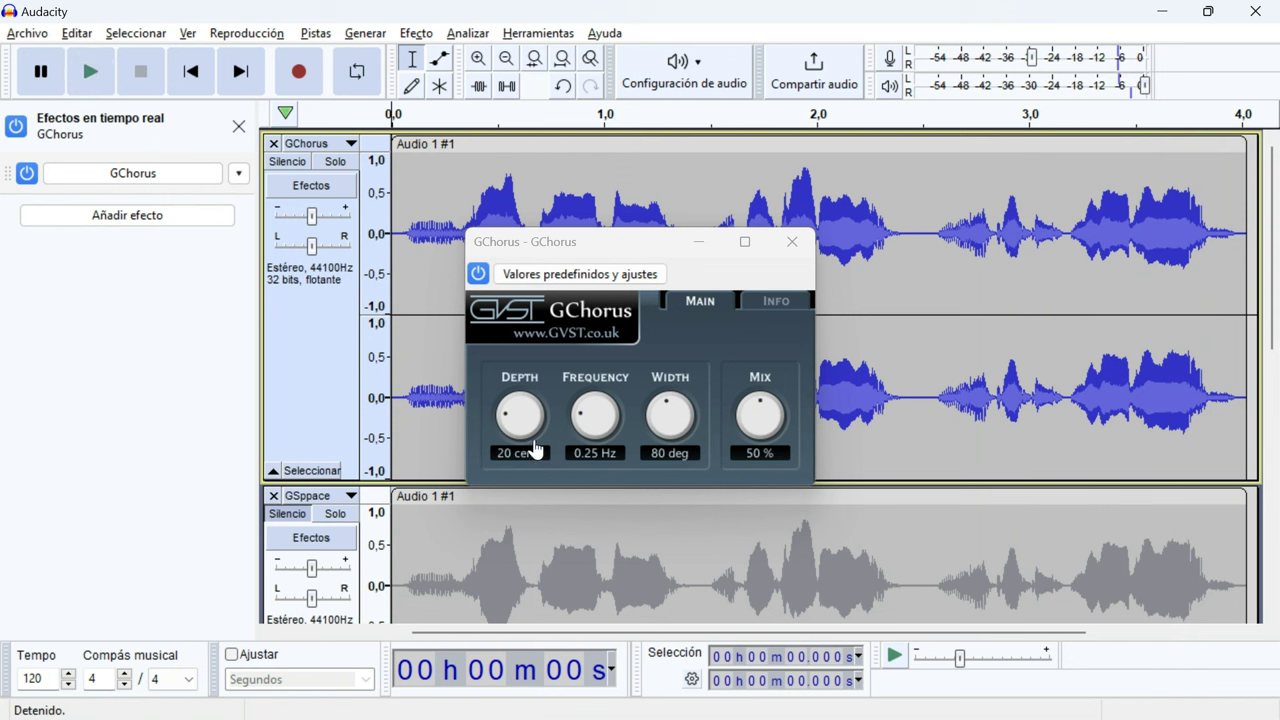
{"action": "double_click", "coordinate": [530, 452]}
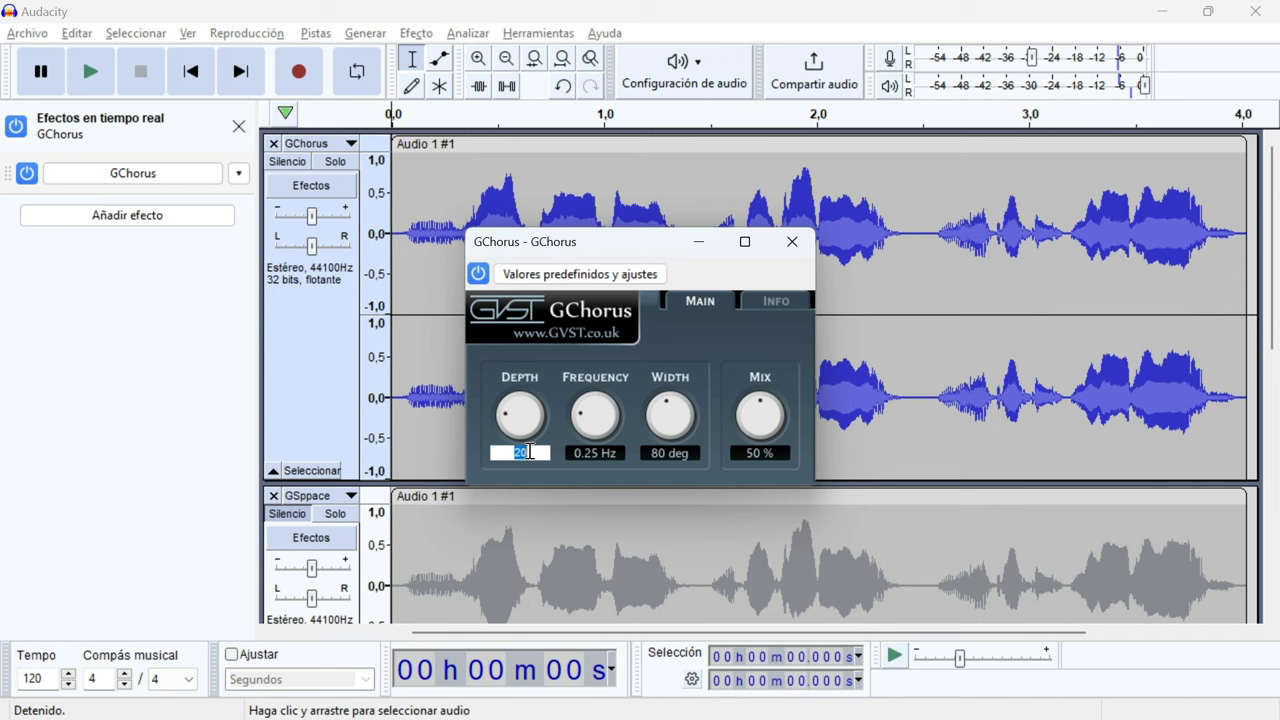
{"action": "type", "text": "70"}
{"action": "key", "text": "Return"}
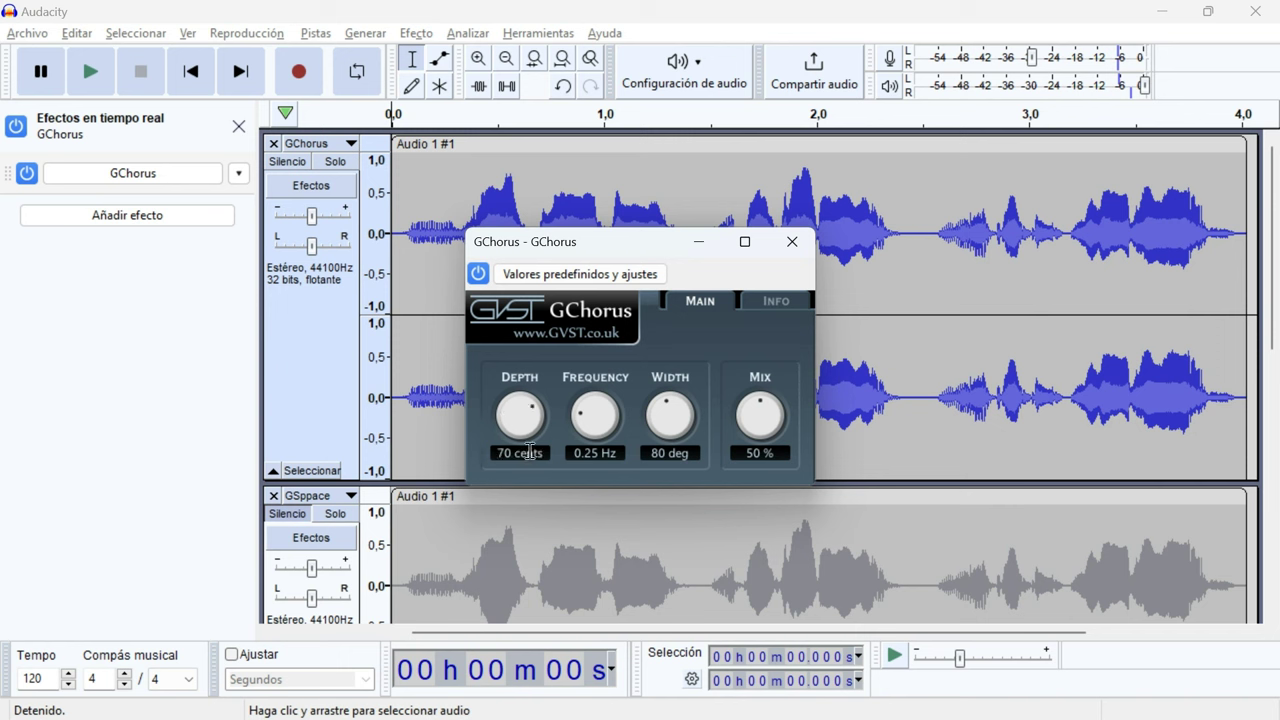
Step: Close the GChorus settings, mute the GChorus track, and unmute and select the GSppace track
{"action": "left_click", "coordinate": [792, 241]}
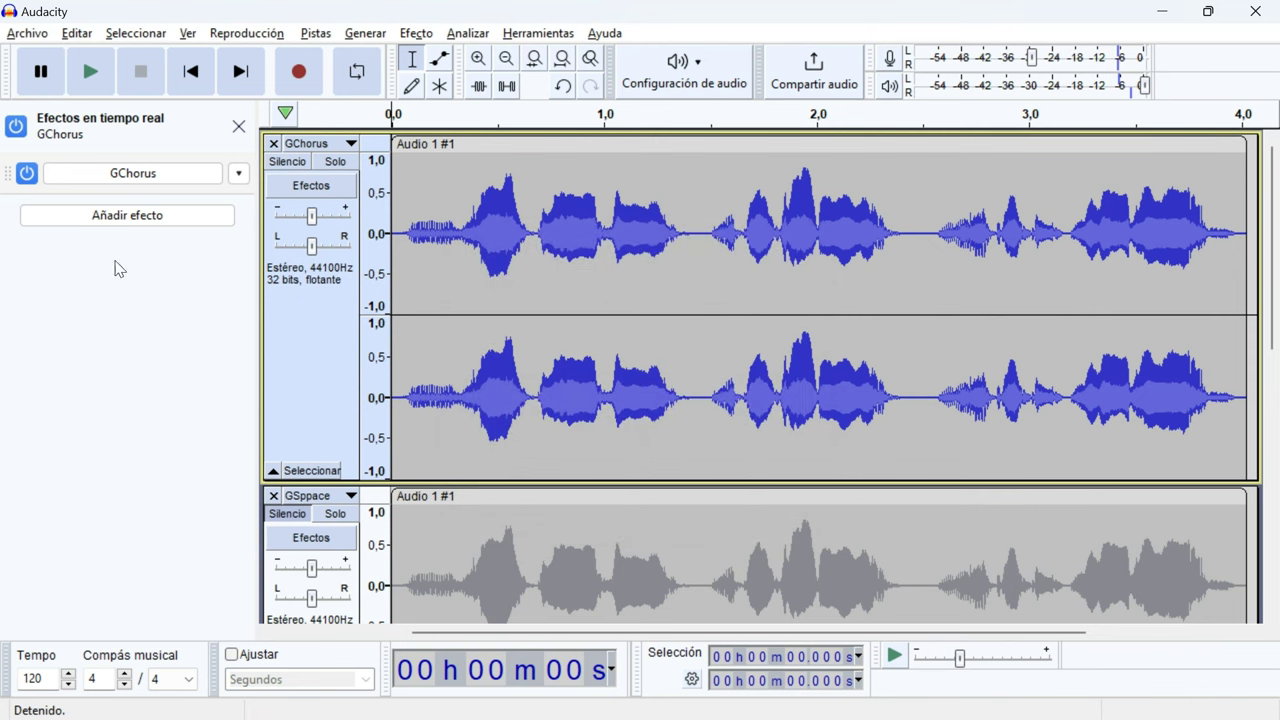
{"action": "left_click", "coordinate": [294, 167]}
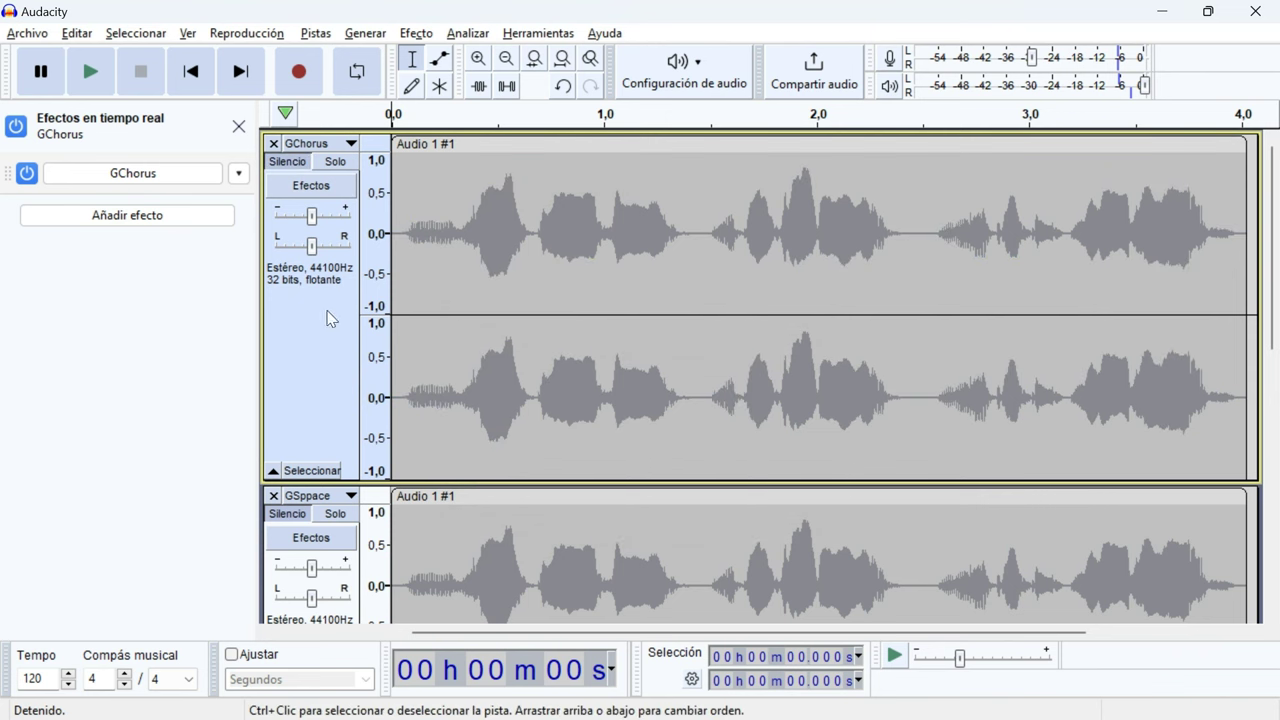
{"action": "left_click", "coordinate": [285, 535]}
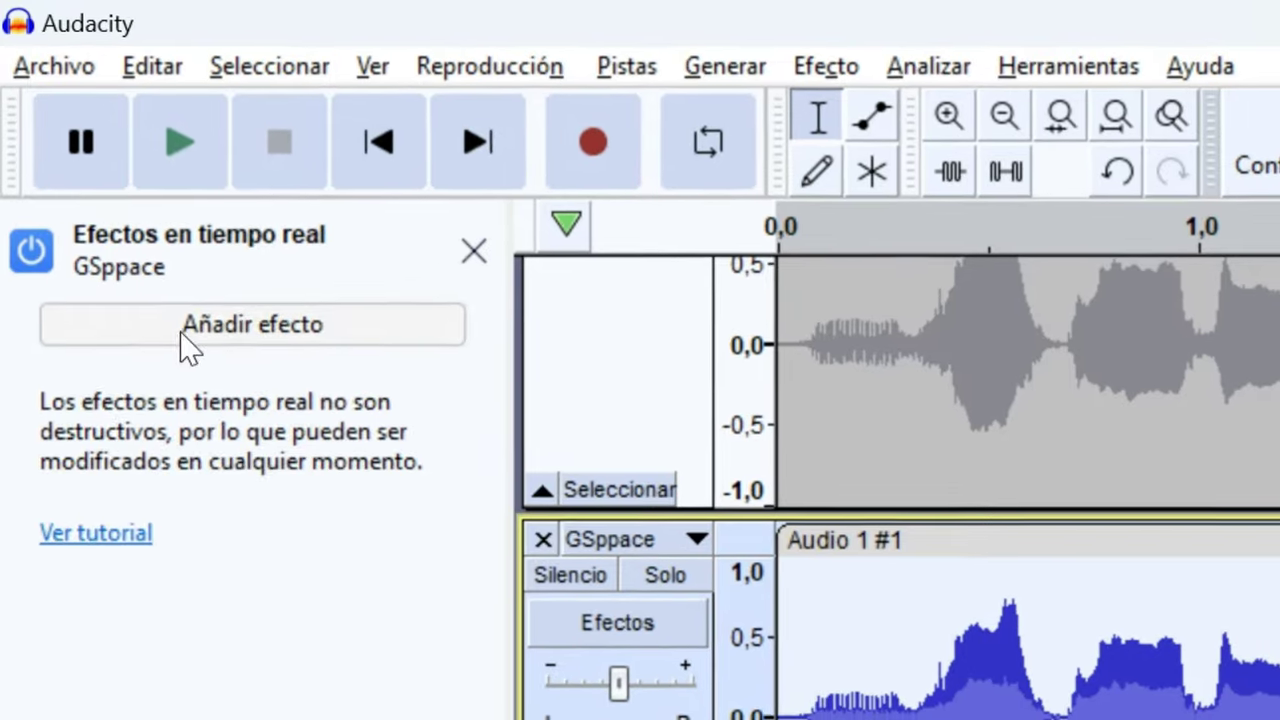
Step: Add the GVST GSpace real-time effect to the GSppace track and play the track to preview it
{"action": "left_click", "coordinate": [183, 335]}
{"action": "mouse_move", "coordinate": [309, 434]}
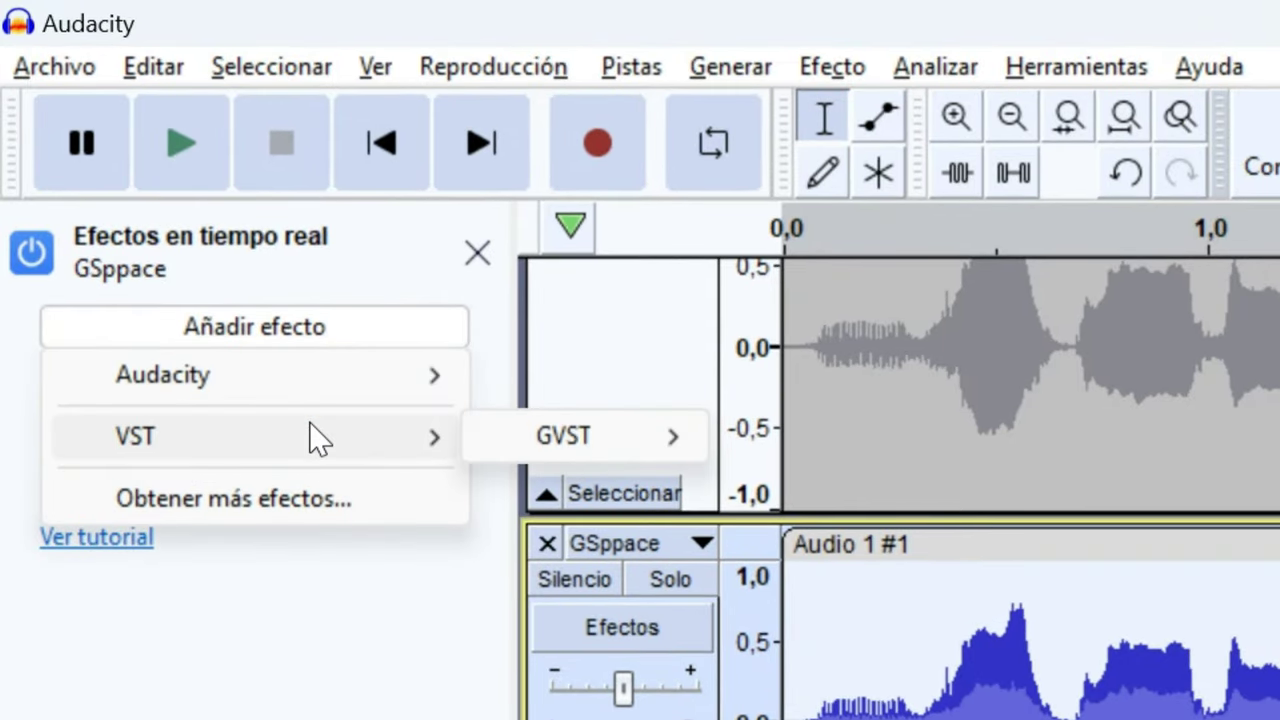
{"action": "mouse_move", "coordinate": [536, 432]}
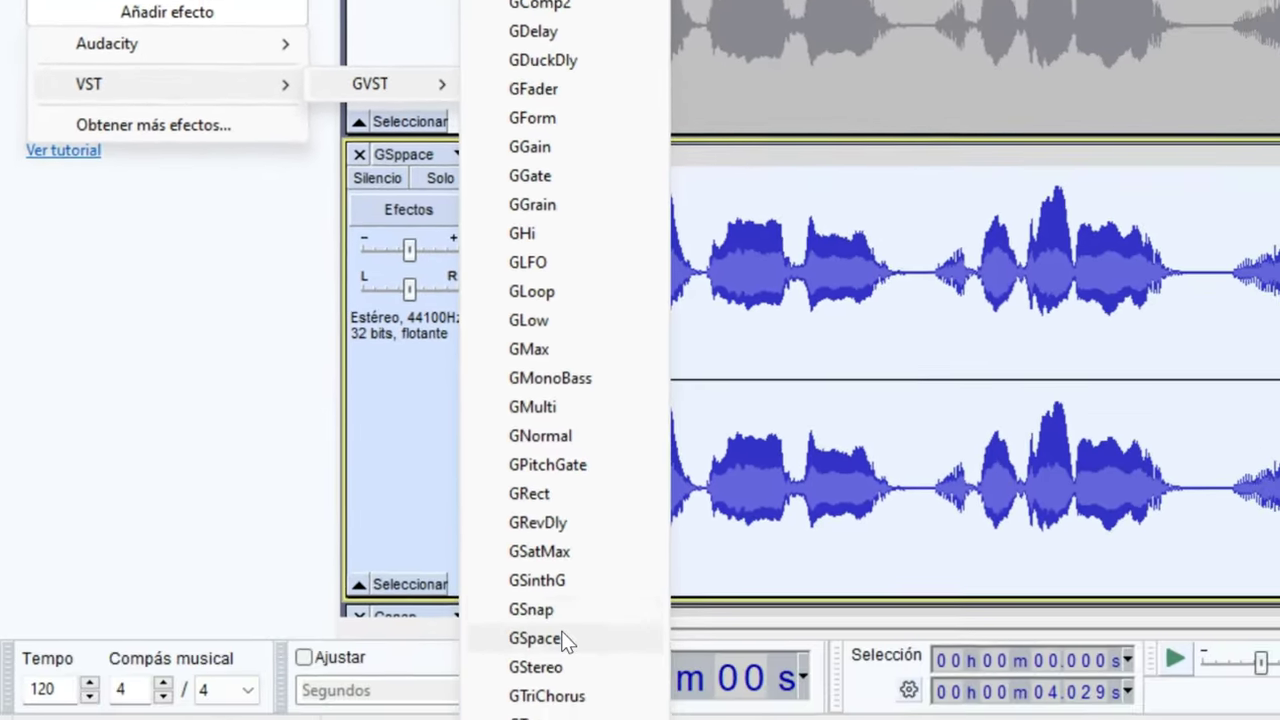
{"action": "left_click", "coordinate": [540, 634]}
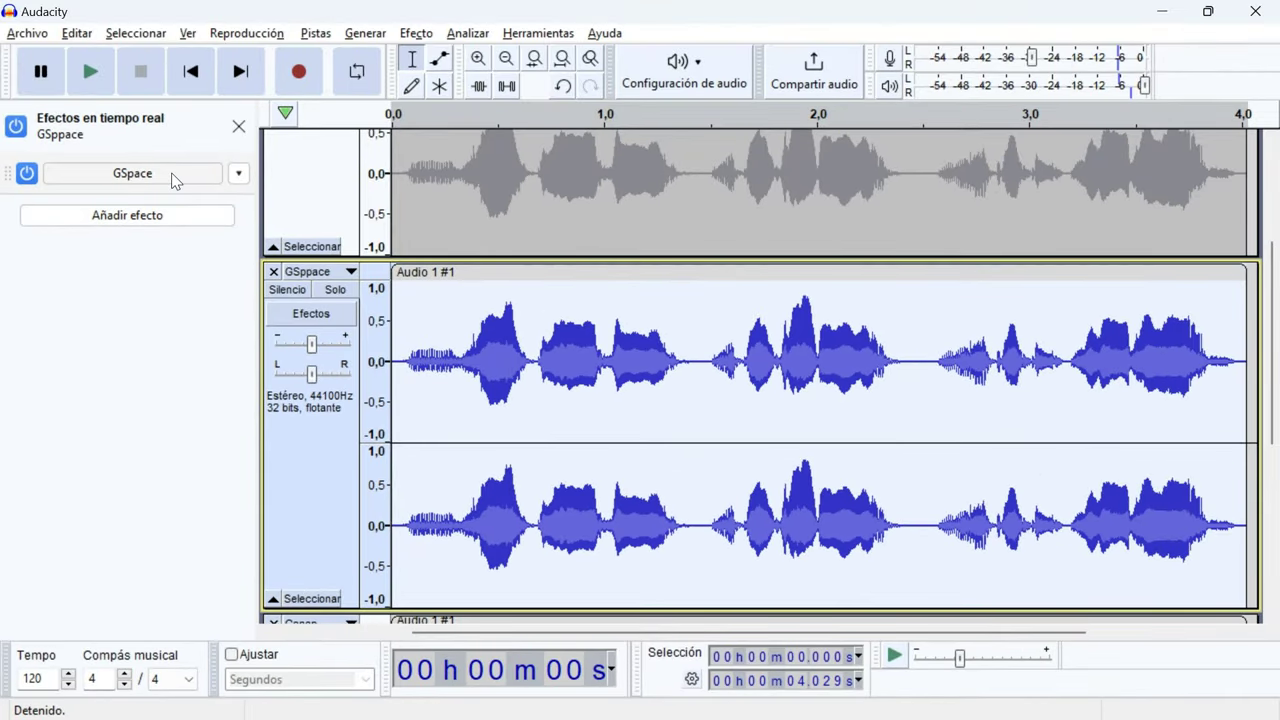
{"action": "left_click", "coordinate": [88, 79]}
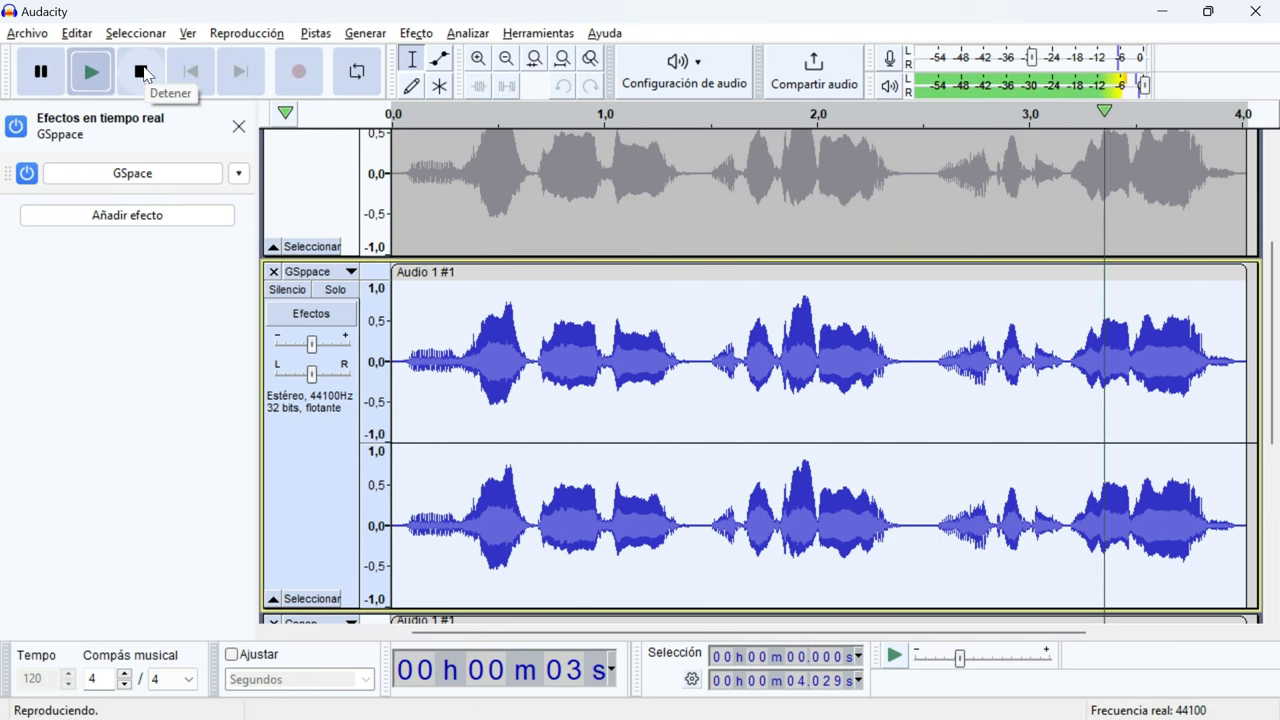
Step: Open the GSpace effect's settings and set its main gain to 4.0 dB
{"action": "left_click", "coordinate": [168, 182]}
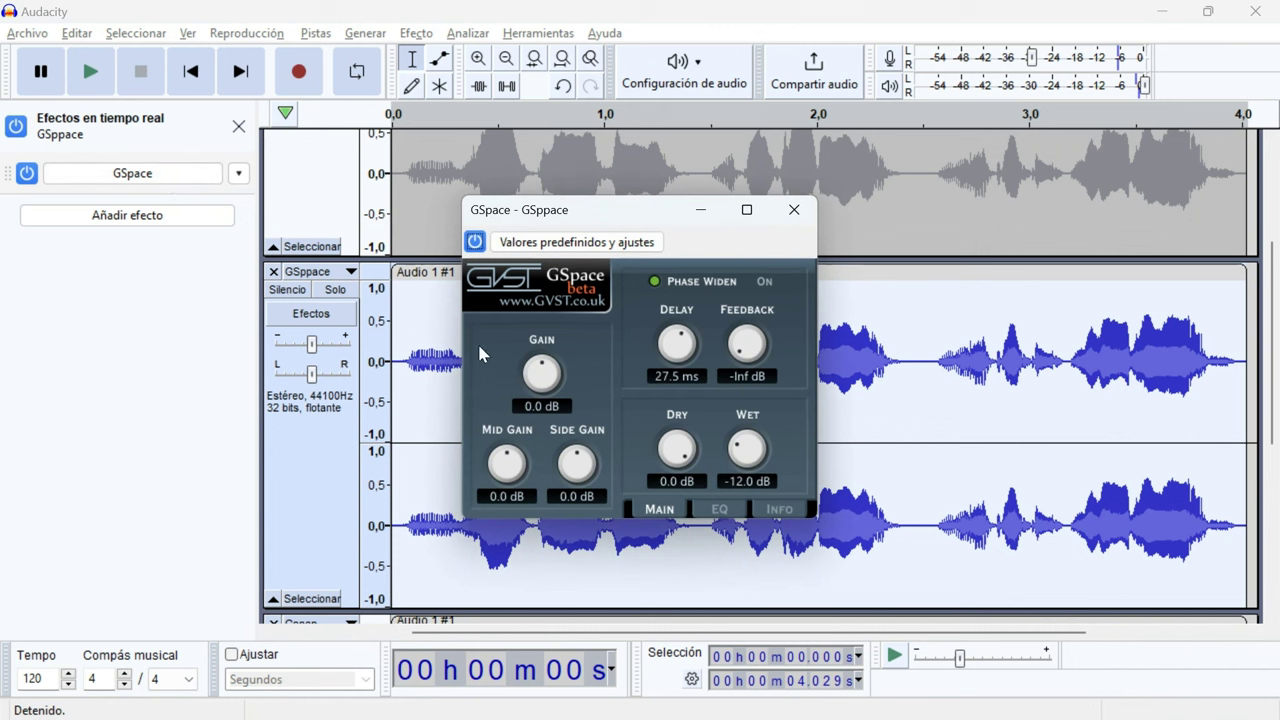
{"action": "left_click", "coordinate": [541, 405]}
{"action": "type", "text": "4"}
{"action": "key", "text": "Return"}
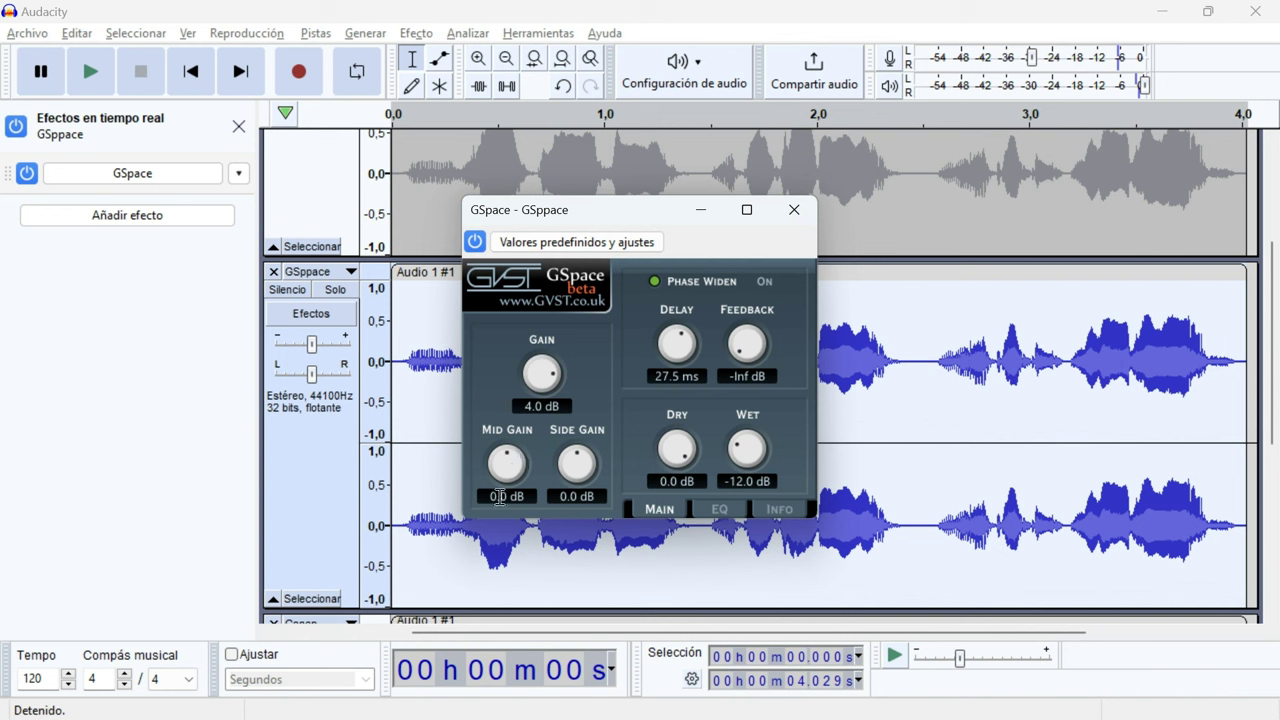
Step: Set the GSpace mid gain to -3.0 dB and the side gain to 4.0 dB
{"action": "left_click", "coordinate": [498, 494]}
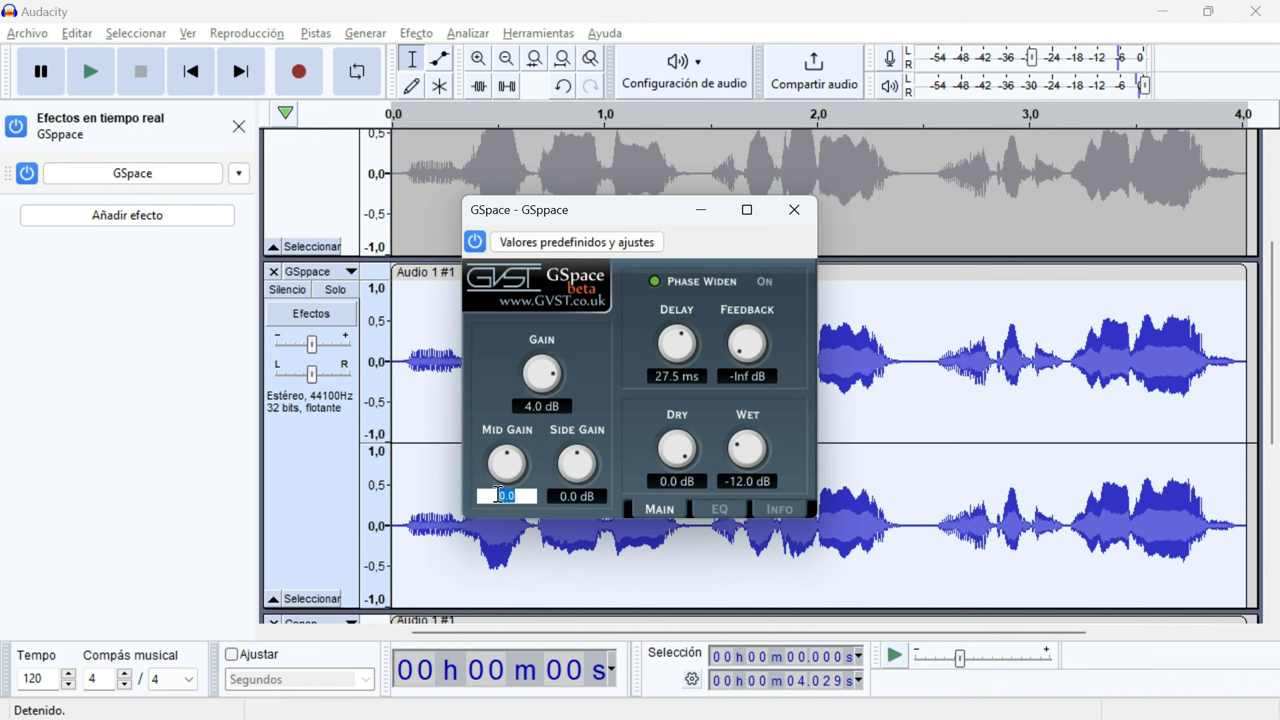
{"action": "type", "text": "-3"}
{"action": "key", "text": "Return"}
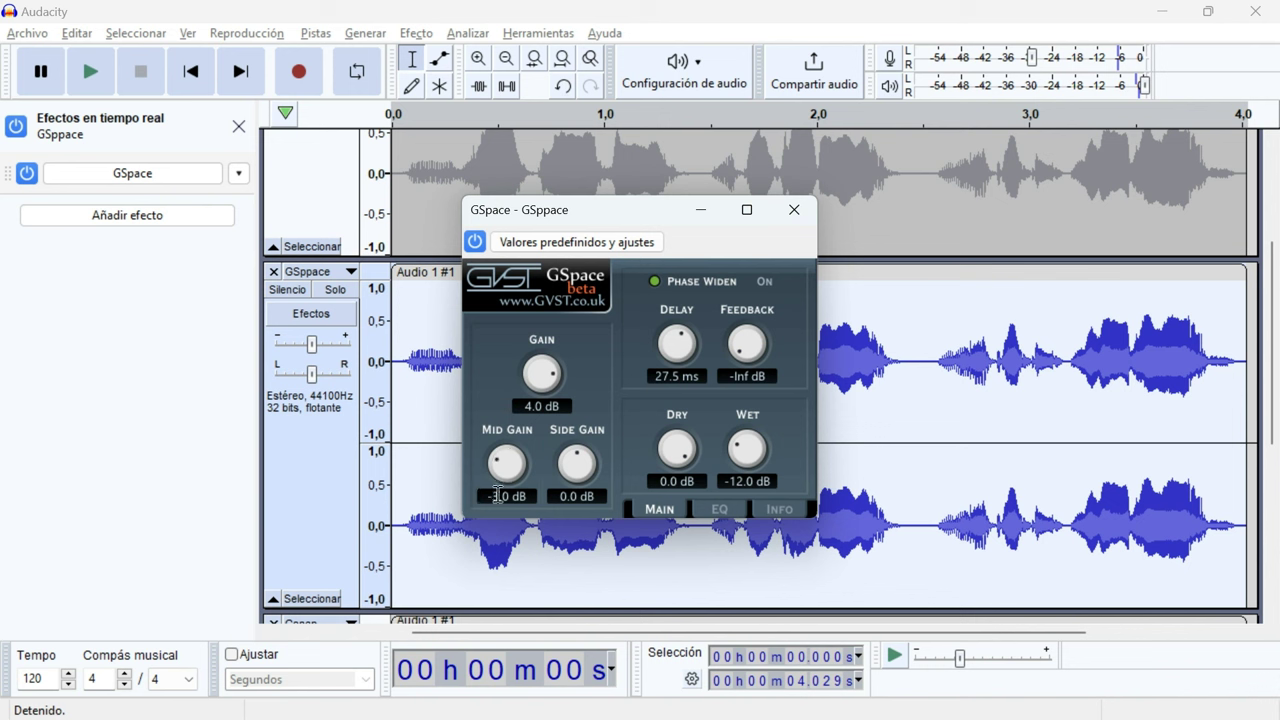
{"action": "left_click", "coordinate": [599, 496]}
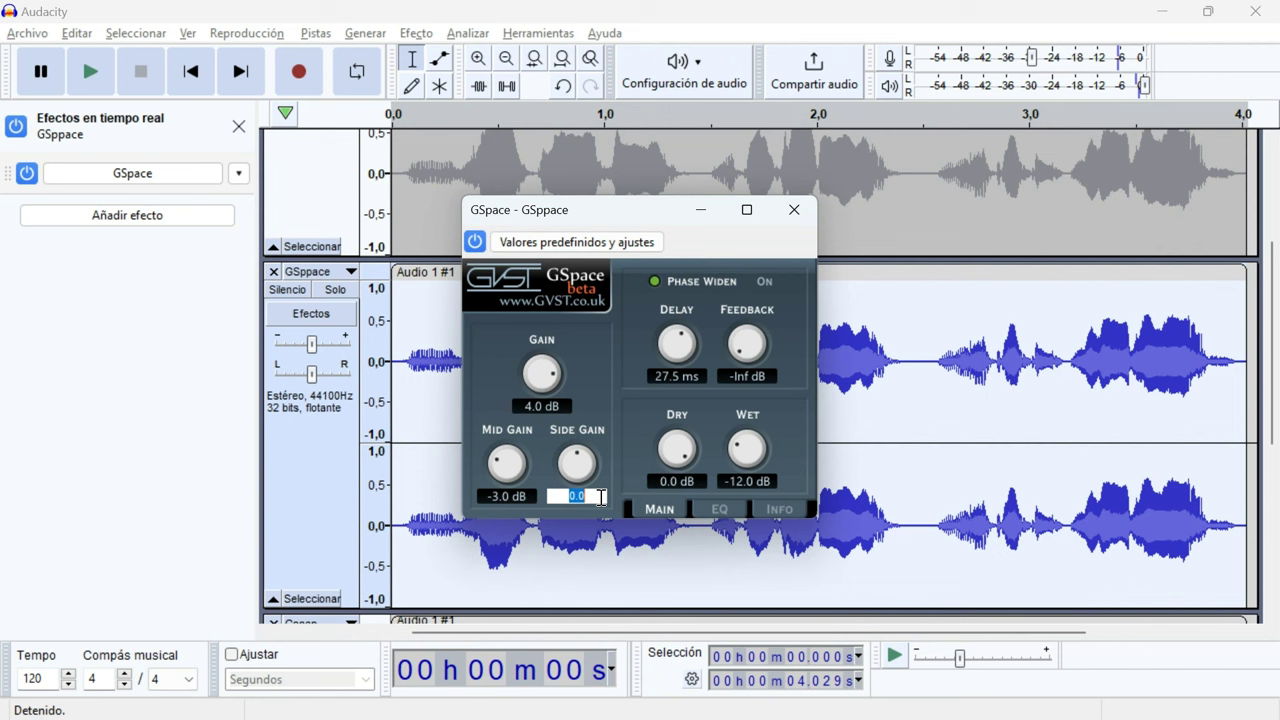
{"action": "type", "text": "4"}
{"action": "key", "text": "Return"}
Step: Set the GSpace phase-widen delay to 30.0 ms and the feedback to -5.0 dB
{"action": "left_click_drag", "start_coordinate": [692, 356], "coordinate": [676, 376]}
{"action": "double_click", "coordinate": [676, 376]}
{"action": "type", "text": "30"}
{"action": "key", "text": "Return"}
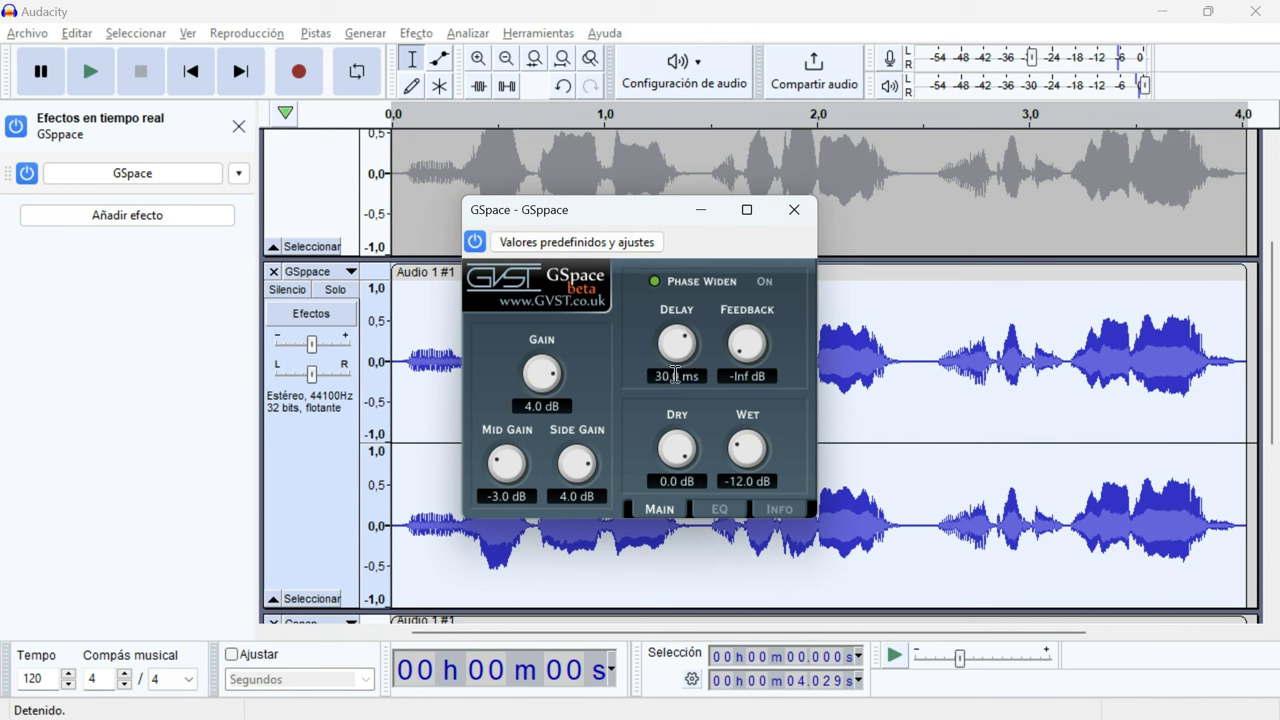
{"action": "left_click_drag", "start_coordinate": [745, 345], "coordinate": [745, 343]}
{"action": "double_click", "coordinate": [742, 375]}
{"action": "type", "text": "-5"}
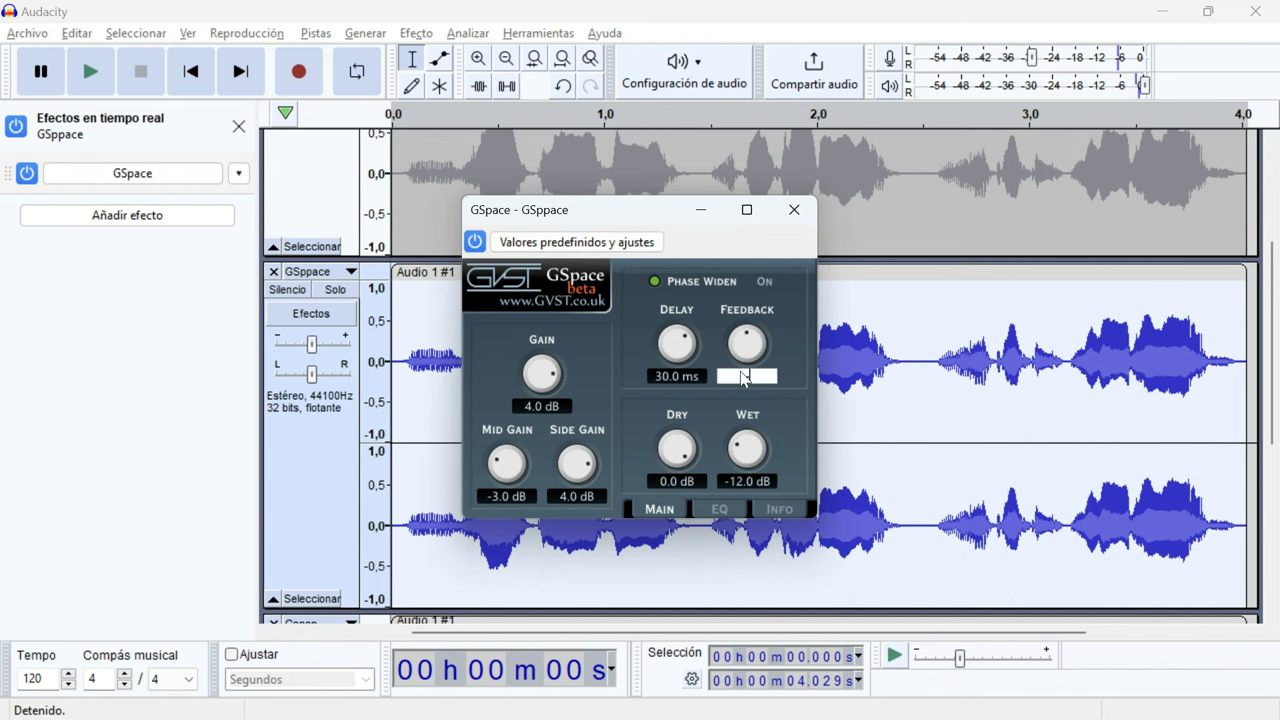
{"action": "key", "text": "Return"}
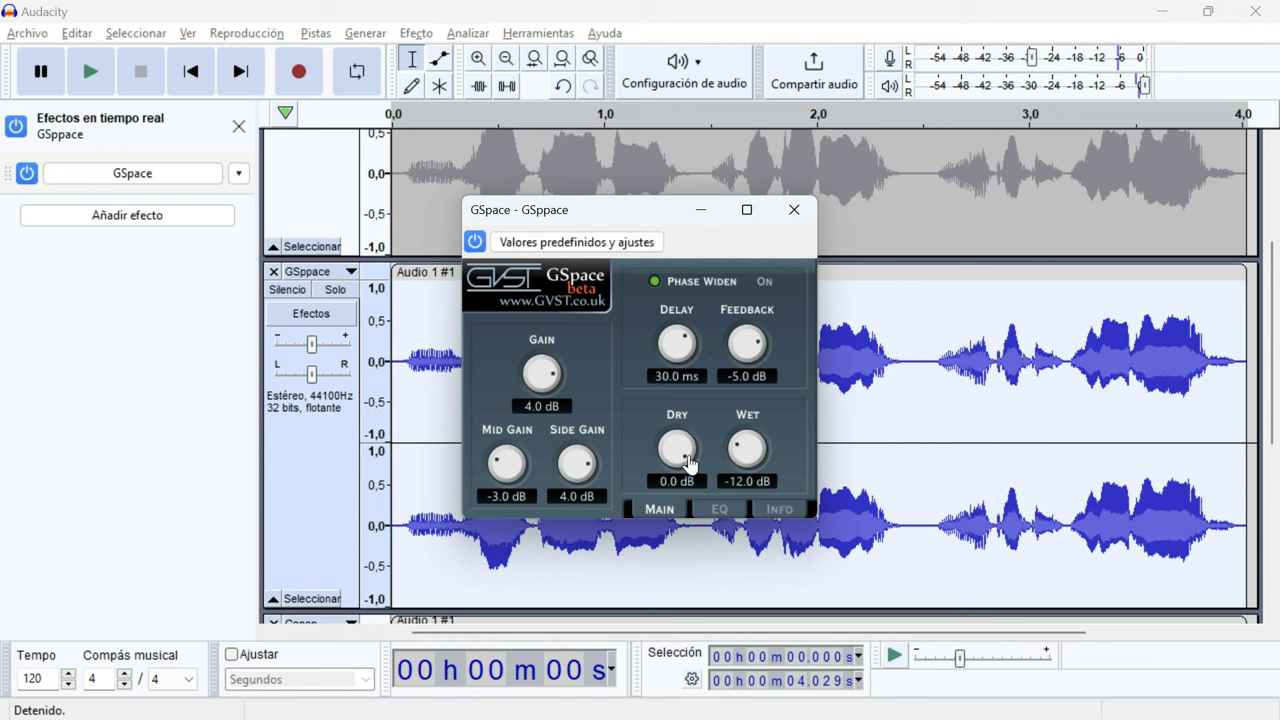
Step: Lower the GSpace dry level to -5.0 dB and set the wet level to -4.0 dB
{"action": "left_click_drag", "start_coordinate": [690, 463], "coordinate": [690, 508]}
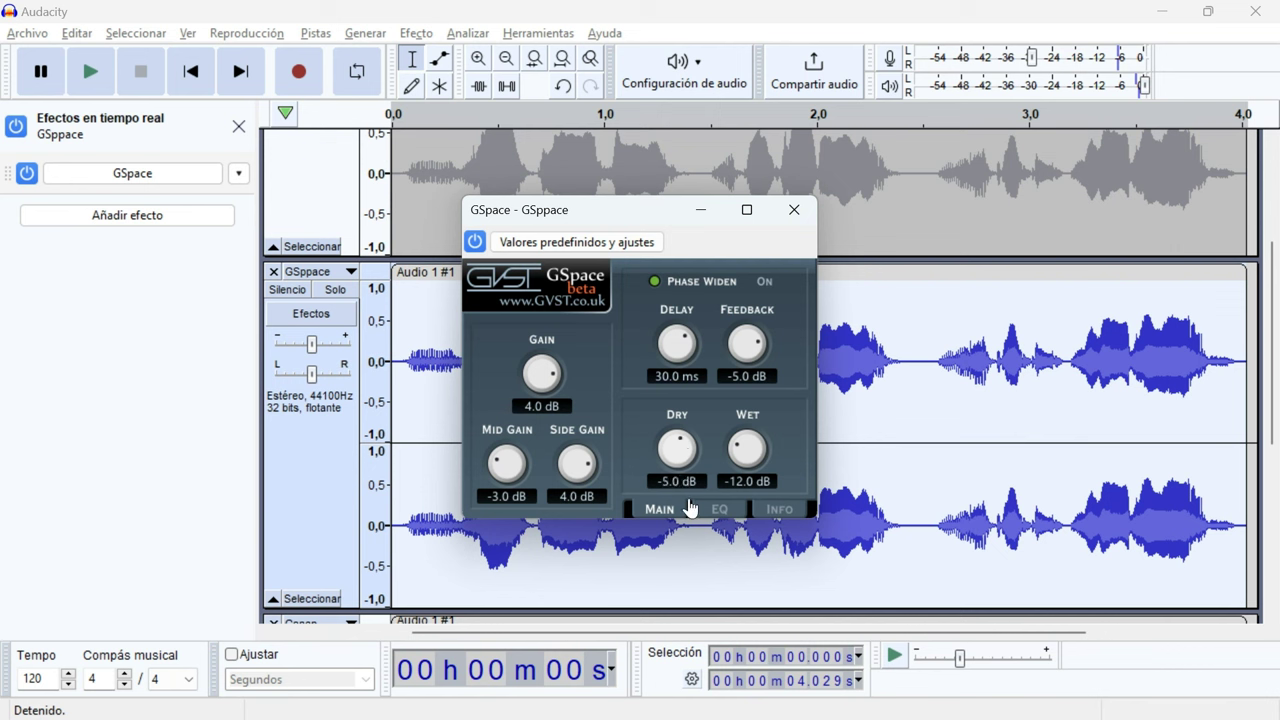
{"action": "left_click_drag", "start_coordinate": [759, 461], "coordinate": [747, 405]}
{"action": "left_click", "coordinate": [760, 481]}
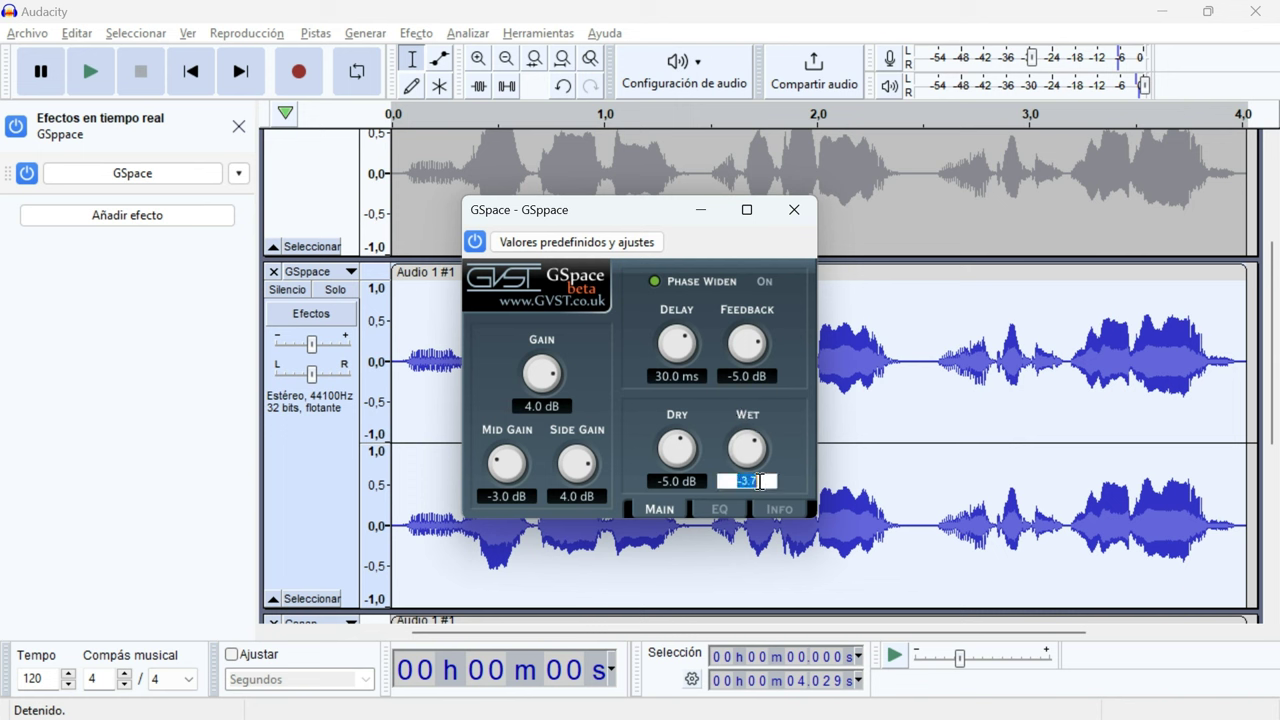
{"action": "type", "text": "-4"}
{"action": "key", "text": "Return"}
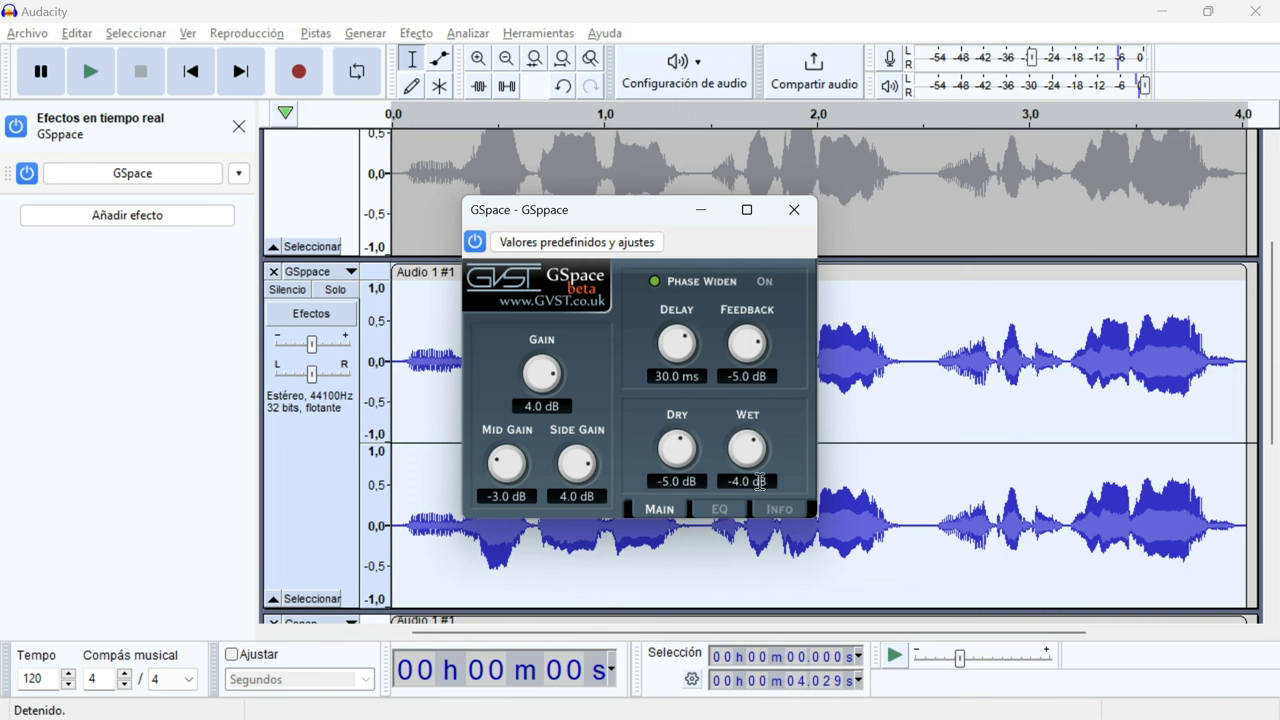
Step: Look at GSpace's EQ page, return to the main page and play the track to preview the effect
{"action": "left_click", "coordinate": [714, 510]}
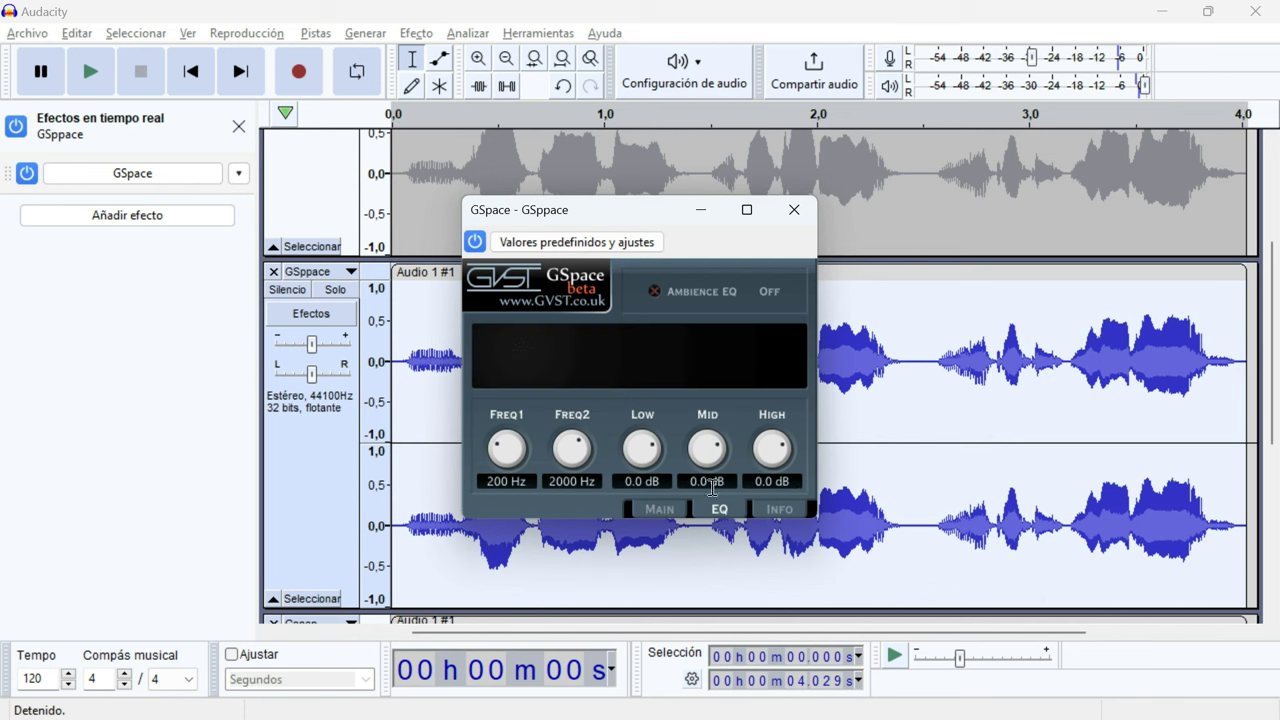
{"action": "left_click", "coordinate": [660, 510]}
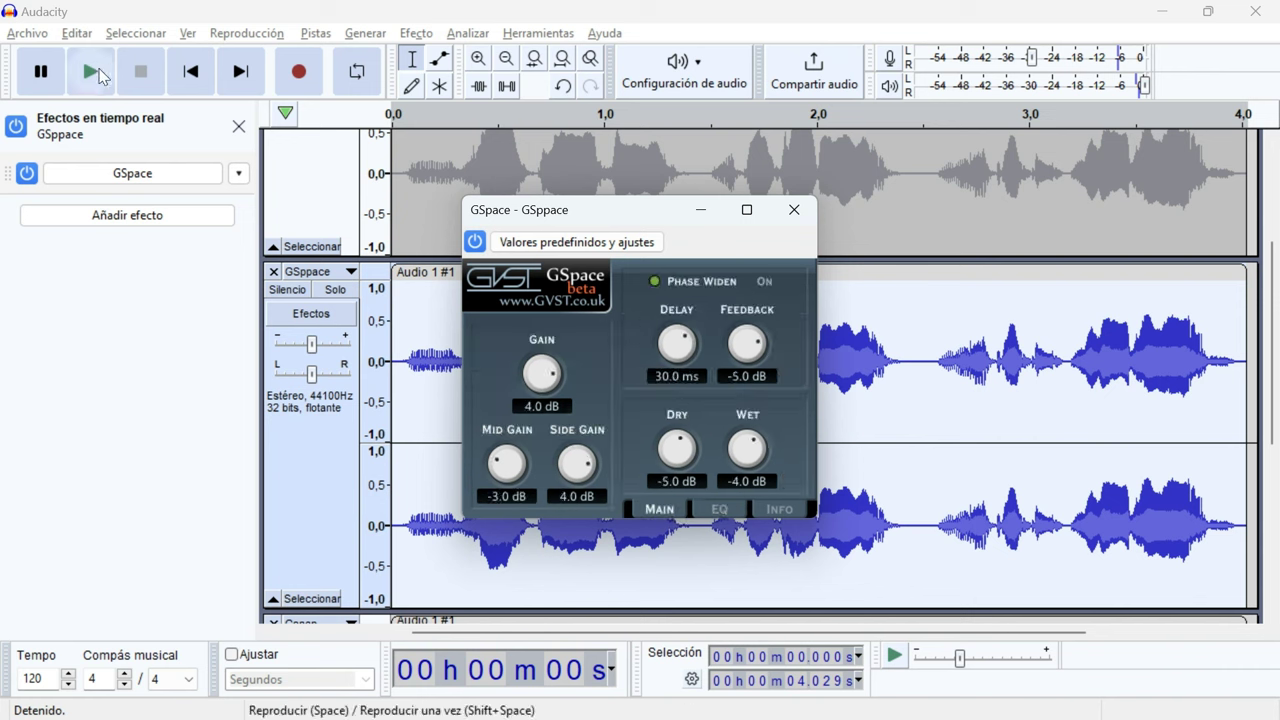
{"action": "left_click", "coordinate": [101, 76]}
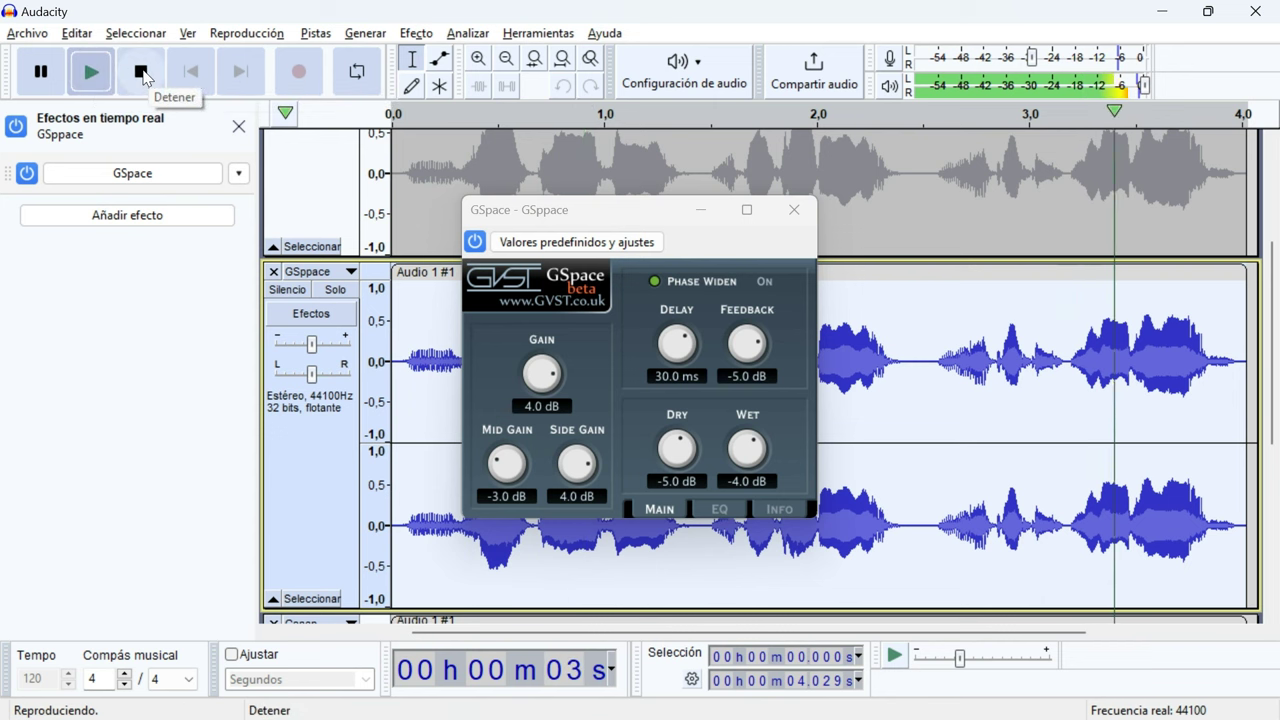
{"action": "left_click", "coordinate": [142, 72]}
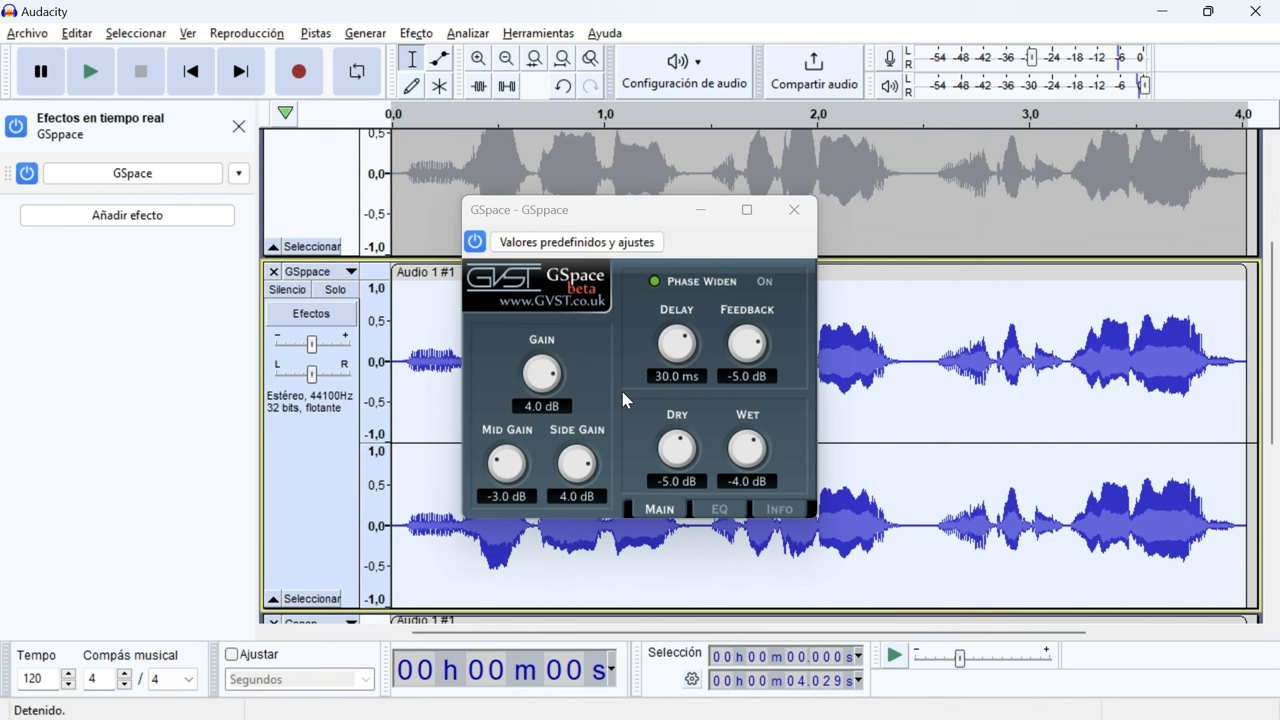
Step: Switch Phase Widen off in GSpace, play the track to compare the sound, and switch it back on
{"action": "left_click", "coordinate": [656, 286]}
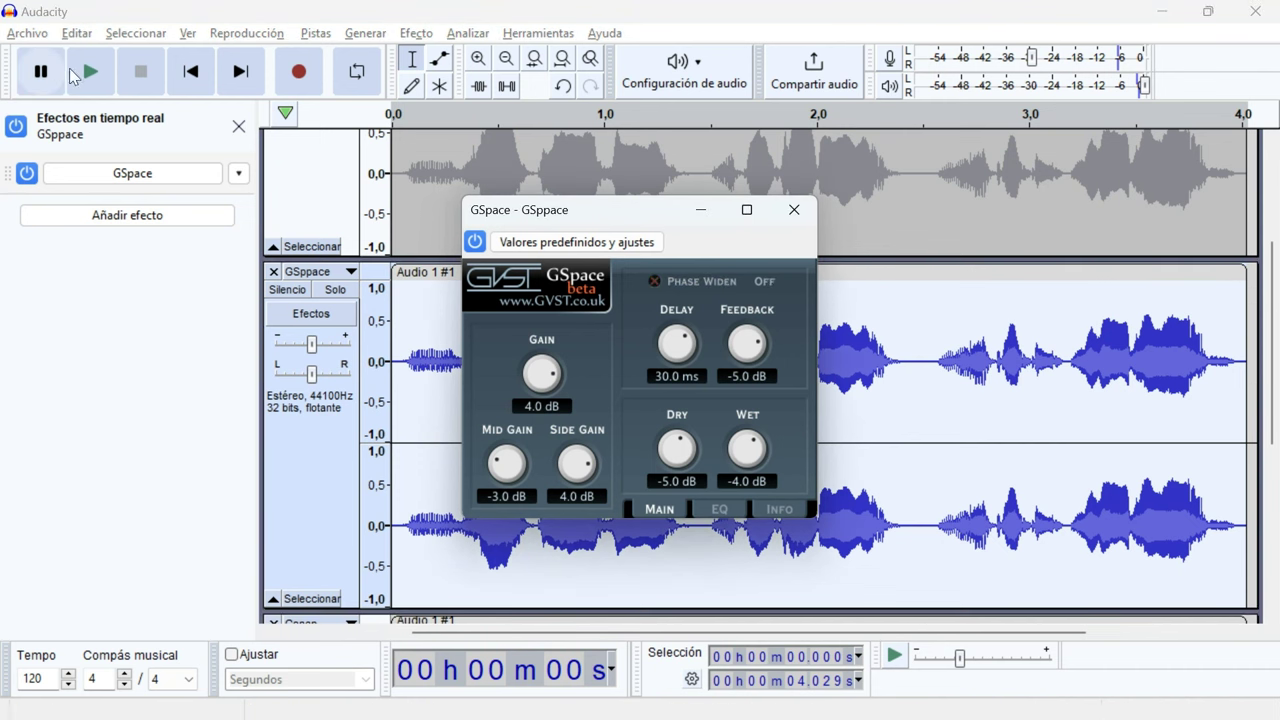
{"action": "left_click", "coordinate": [91, 84]}
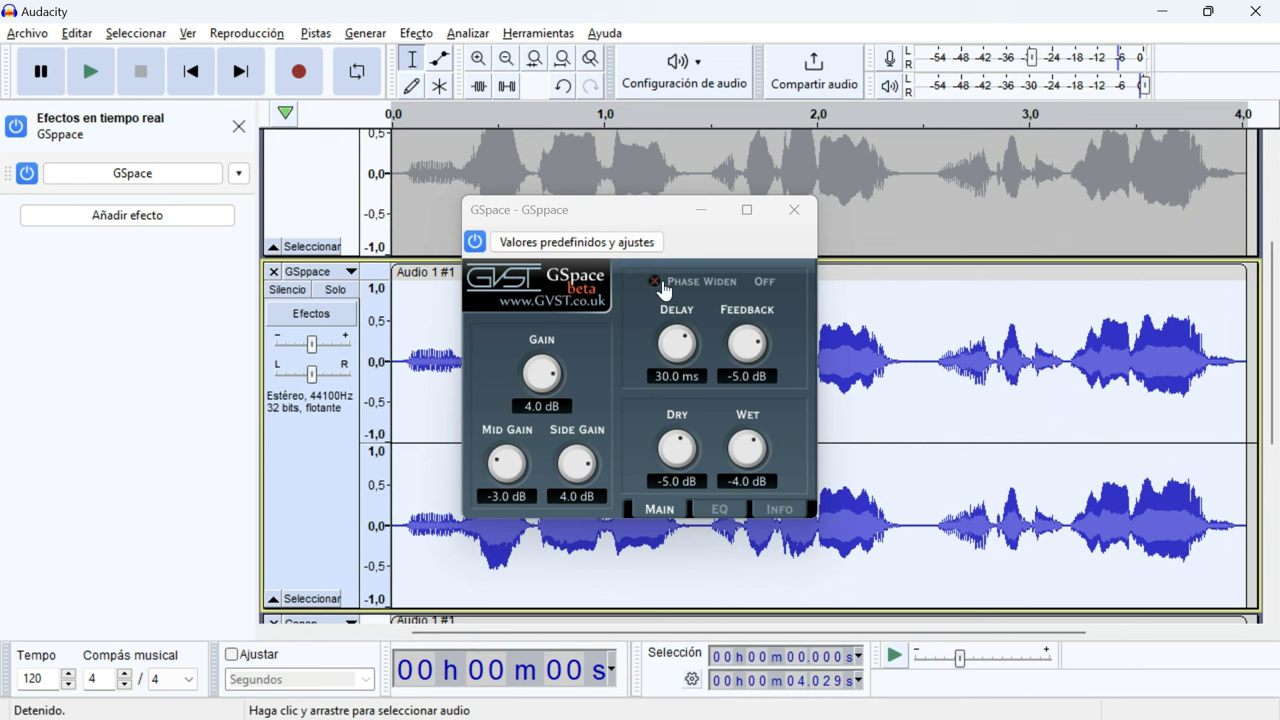
{"action": "left_click", "coordinate": [656, 282]}
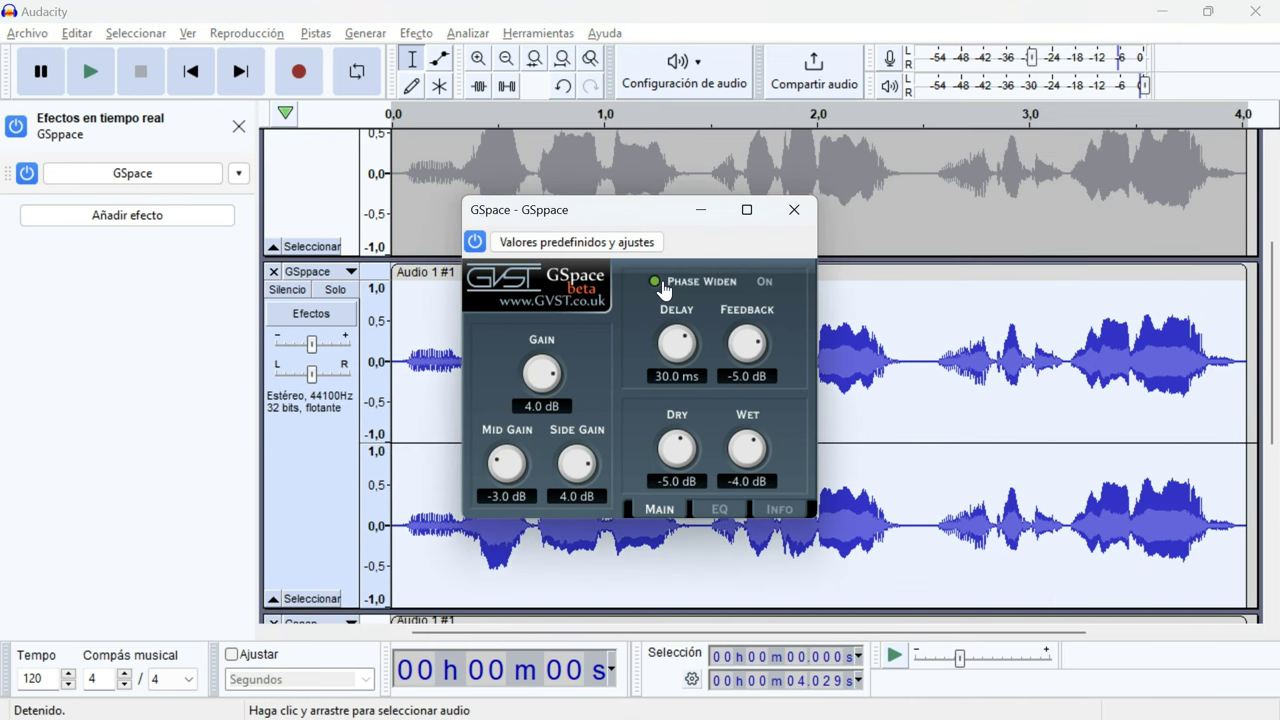
Step: Close the GSpace settings and mute the GSppace track
{"action": "left_click", "coordinate": [790, 212]}
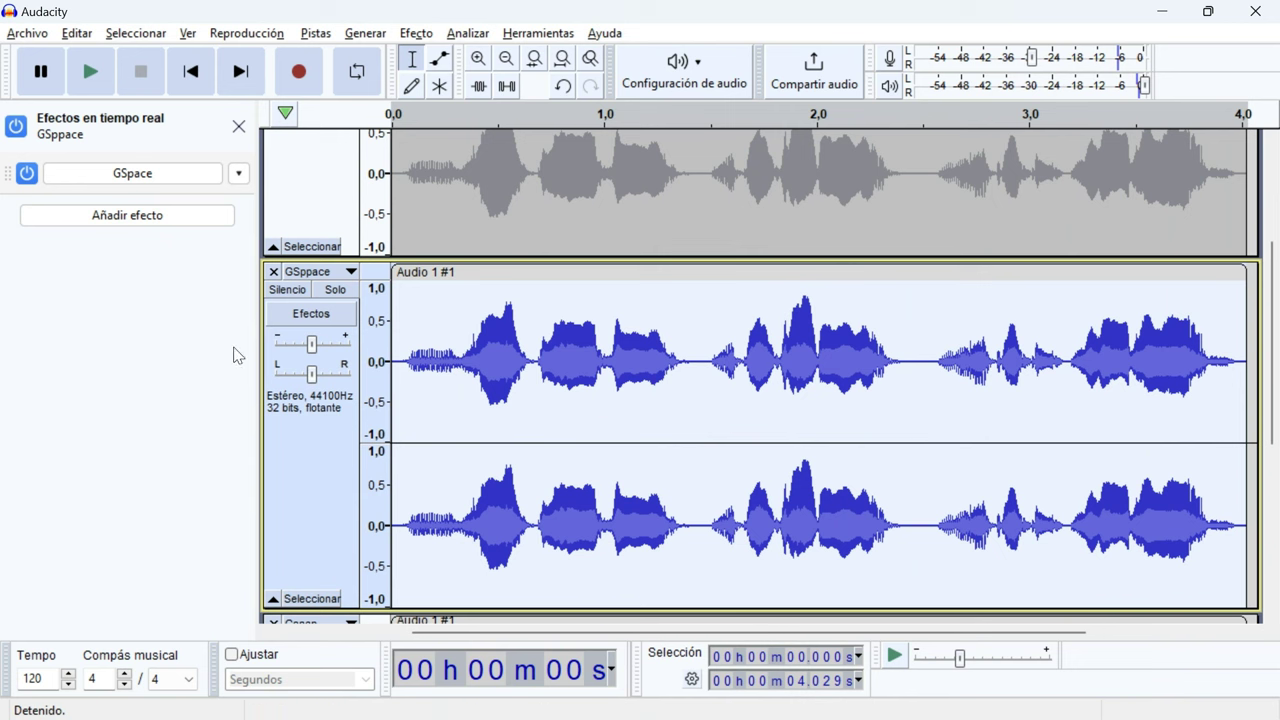
{"action": "left_click", "coordinate": [306, 293]}
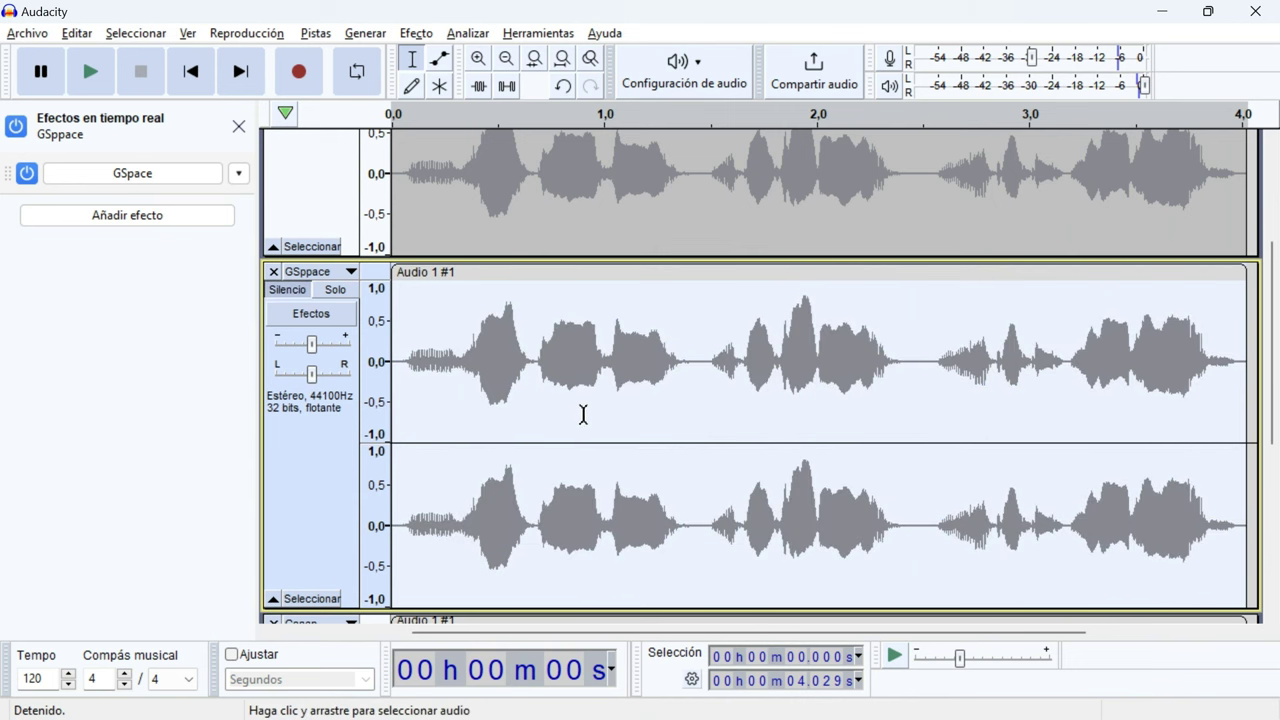
Step: Place the cursor in the GChorus track and unmute that track
{"action": "scroll", "coordinate": [580, 413], "scroll_direction": "down", "scroll_amount": 2}
{"action": "scroll", "coordinate": [583, 413], "scroll_direction": "down", "scroll_amount": 4}
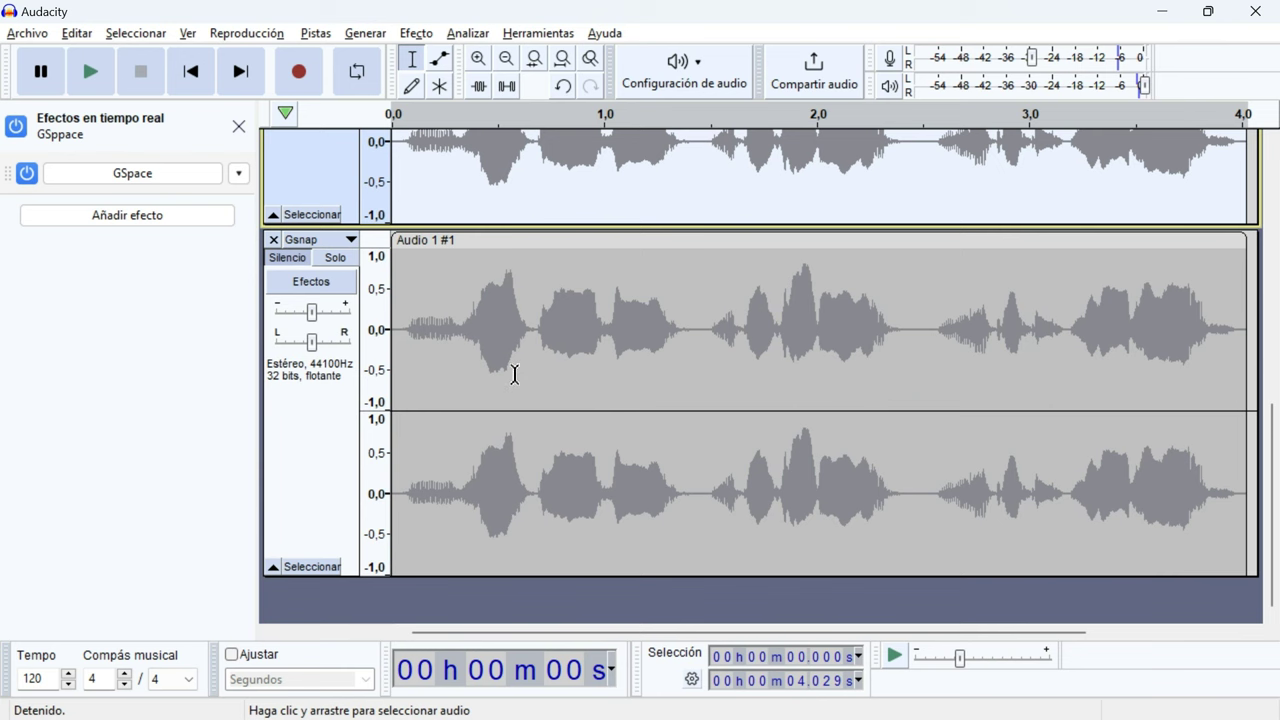
{"action": "scroll", "coordinate": [515, 374], "scroll_direction": "up", "scroll_amount": 5}
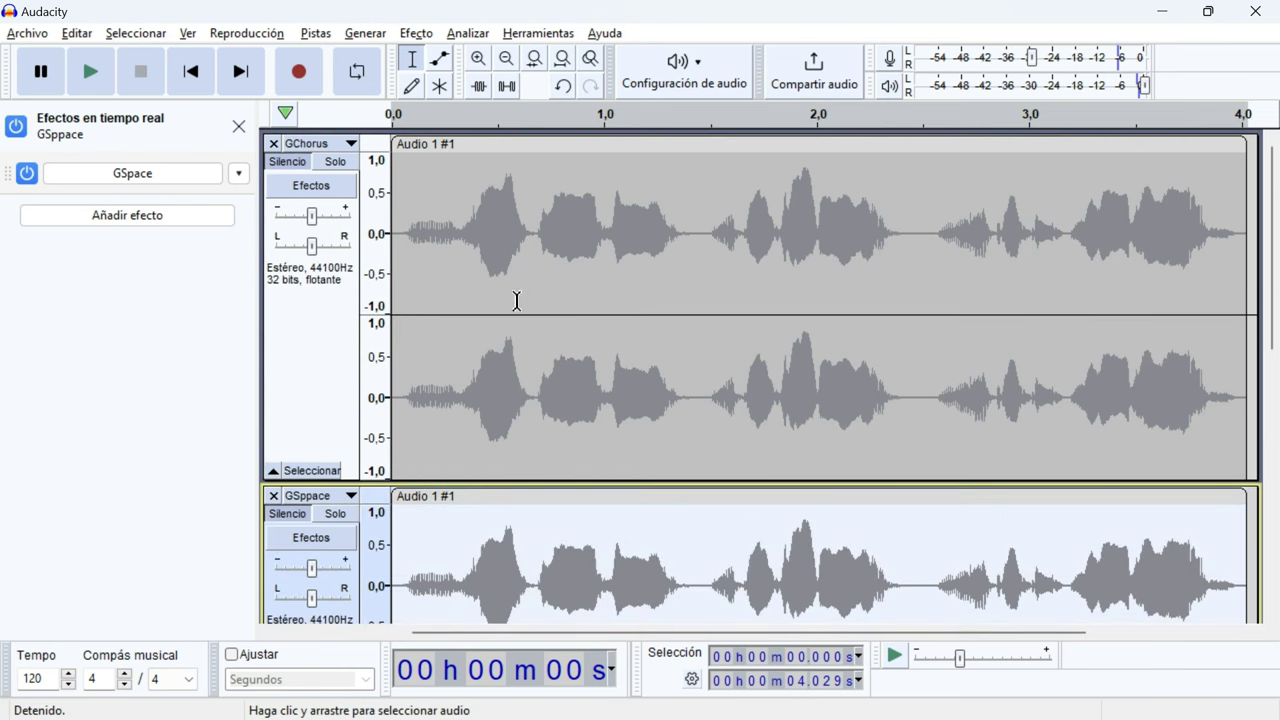
{"action": "left_click", "coordinate": [441, 286]}
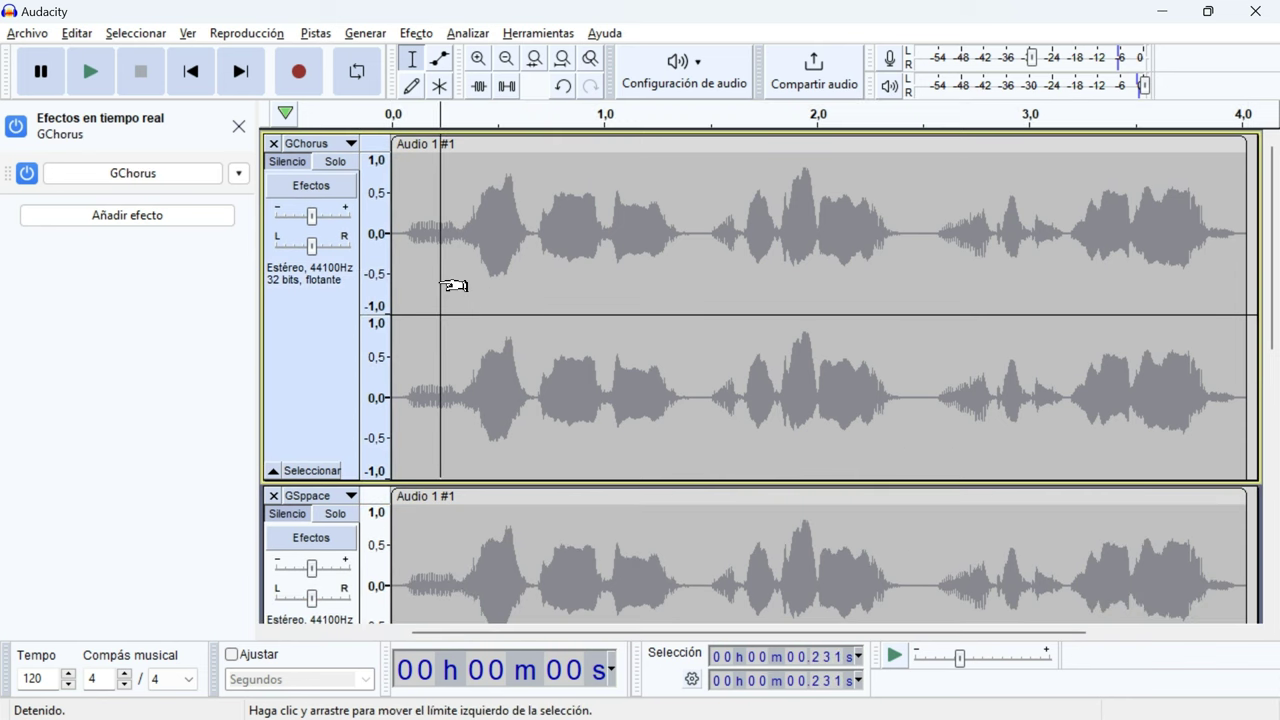
{"action": "left_click", "coordinate": [291, 163]}
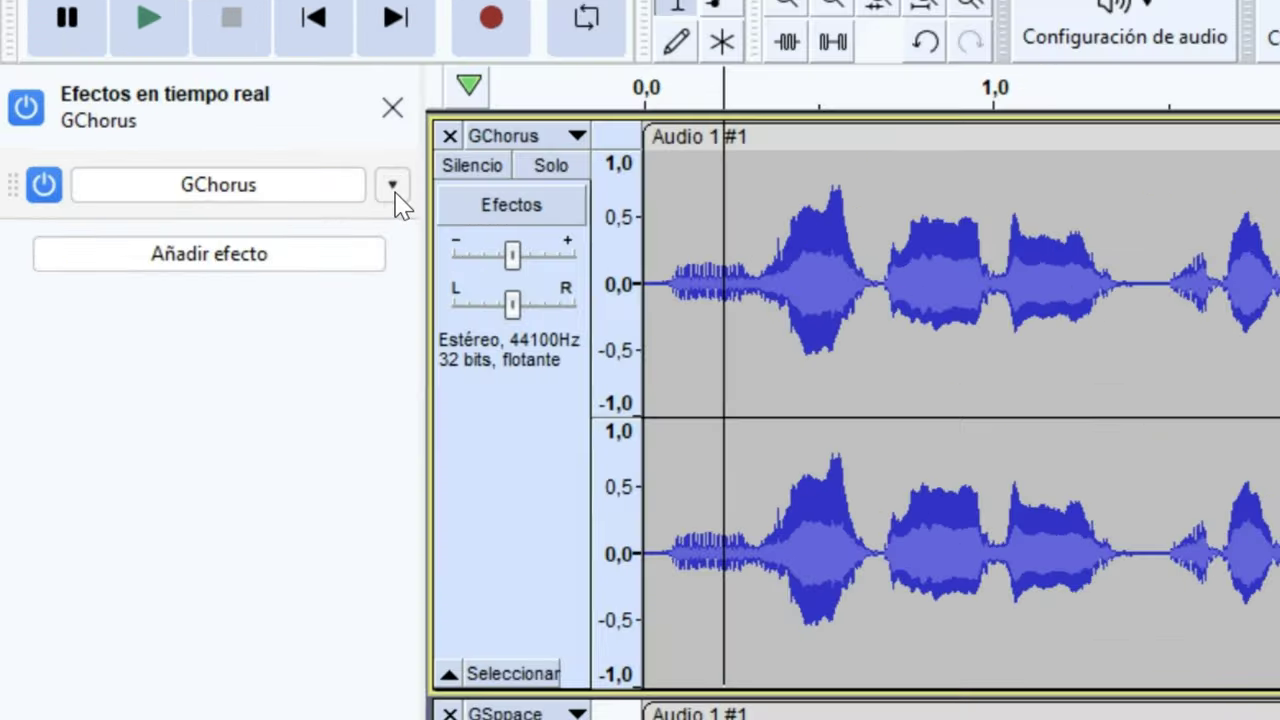
Step: Remove the real-time effect from the GChorus track, hide the real-time effects list and return the cursor to the project start
{"action": "left_click", "coordinate": [241, 180]}
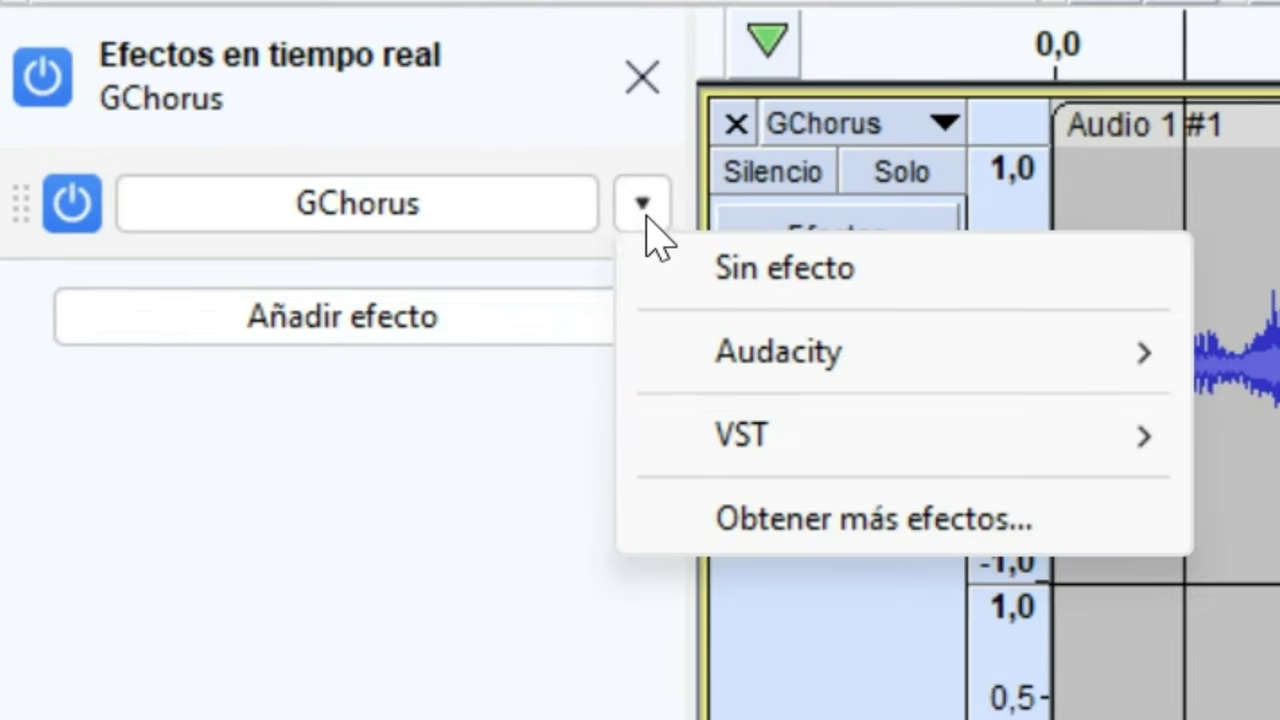
{"action": "left_click", "coordinate": [785, 268]}
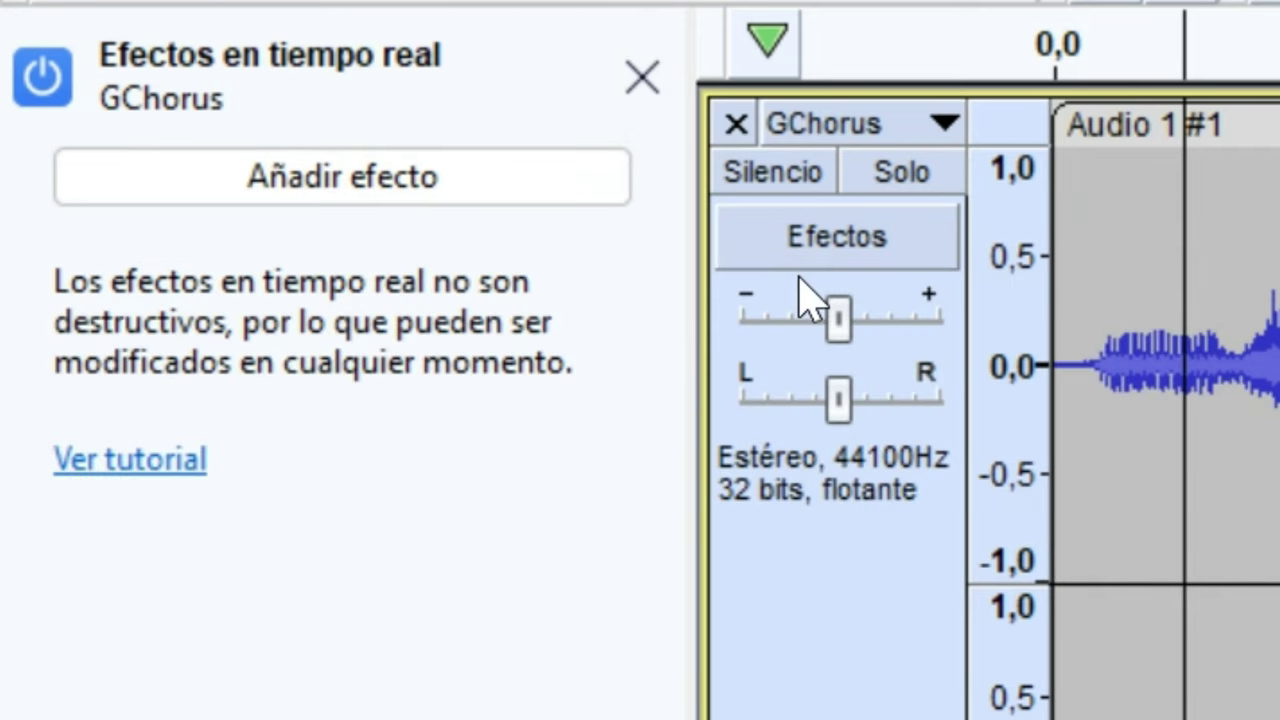
{"action": "left_click", "coordinate": [640, 93]}
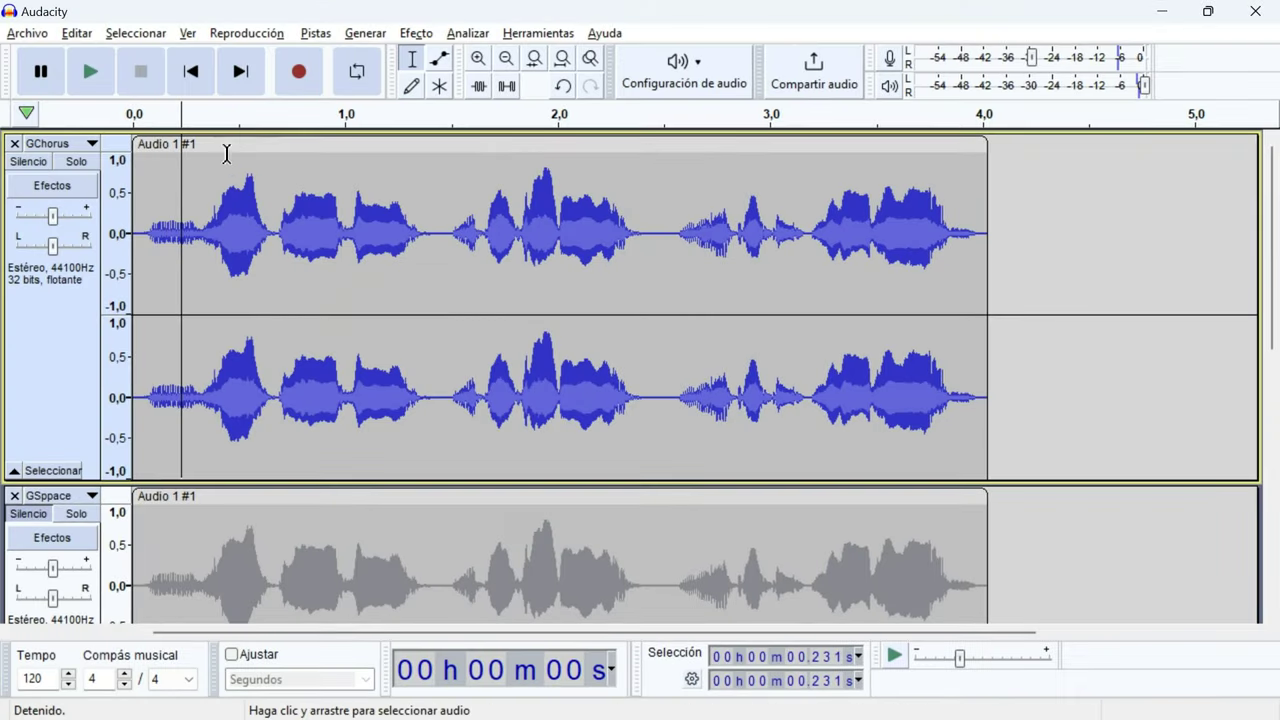
{"action": "left_click", "coordinate": [187, 82]}
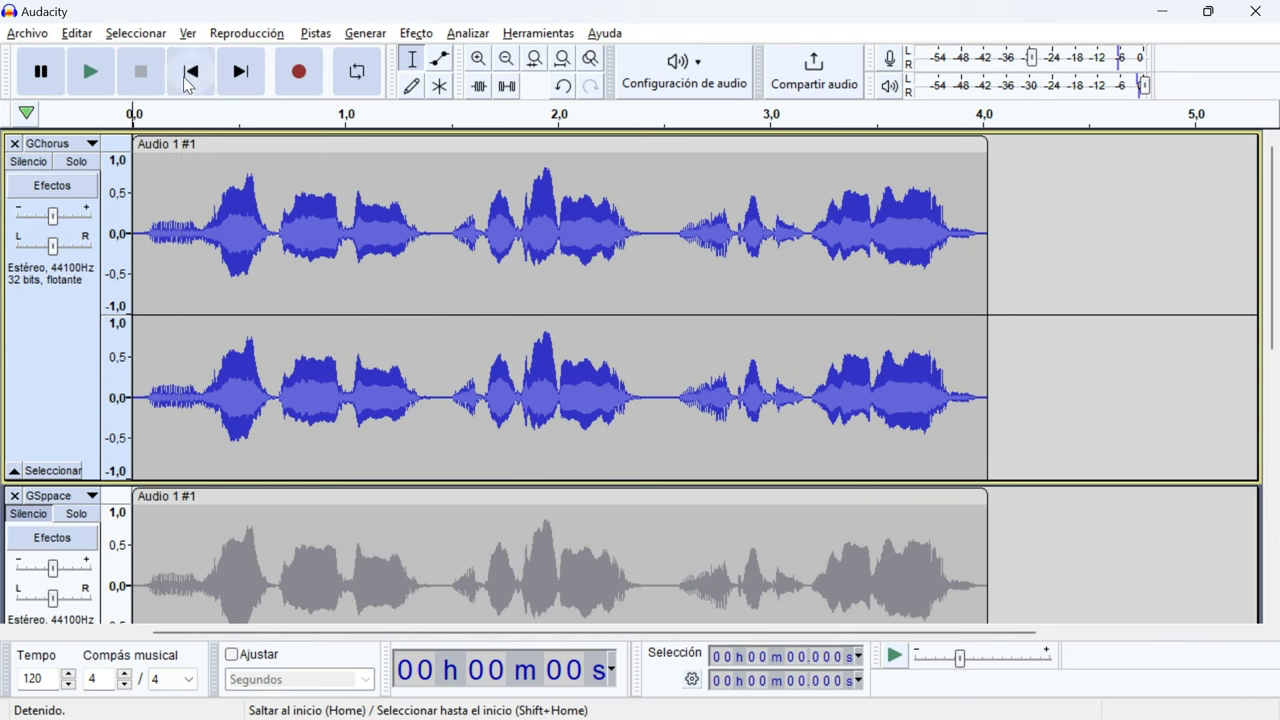
{"action": "left_click", "coordinate": [416, 33]}
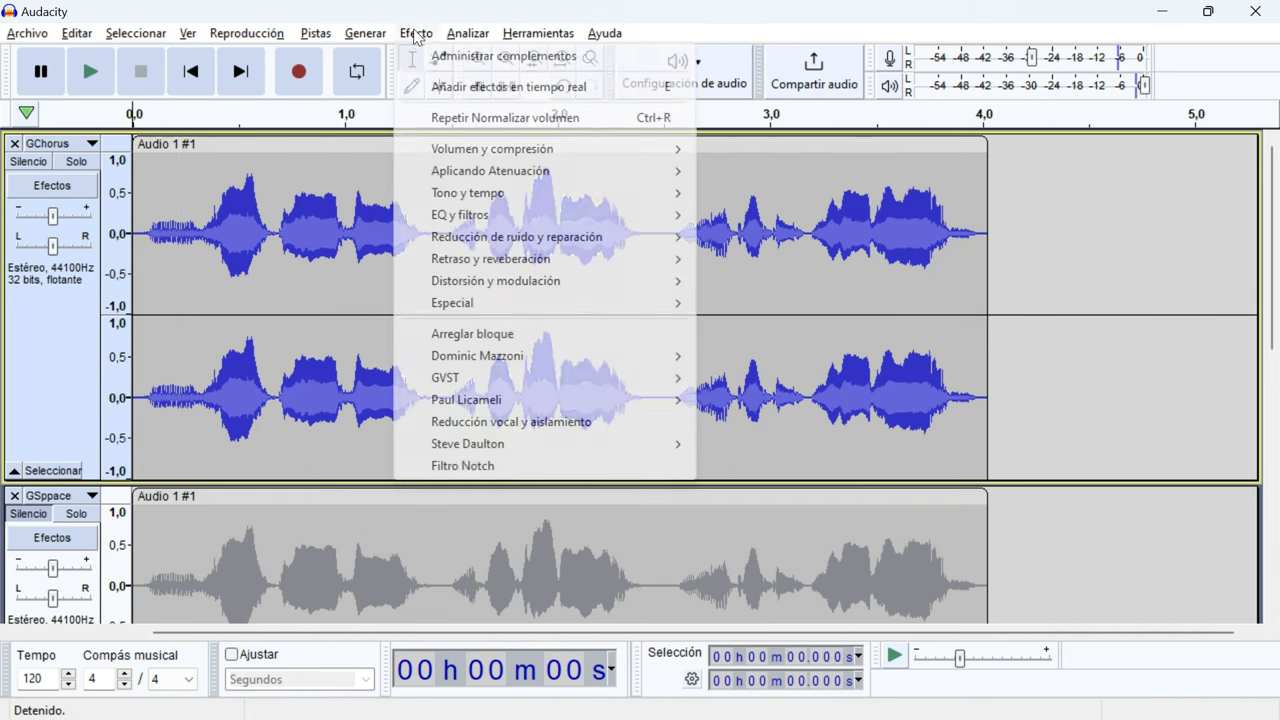
{"action": "mouse_move", "coordinate": [677, 377]}
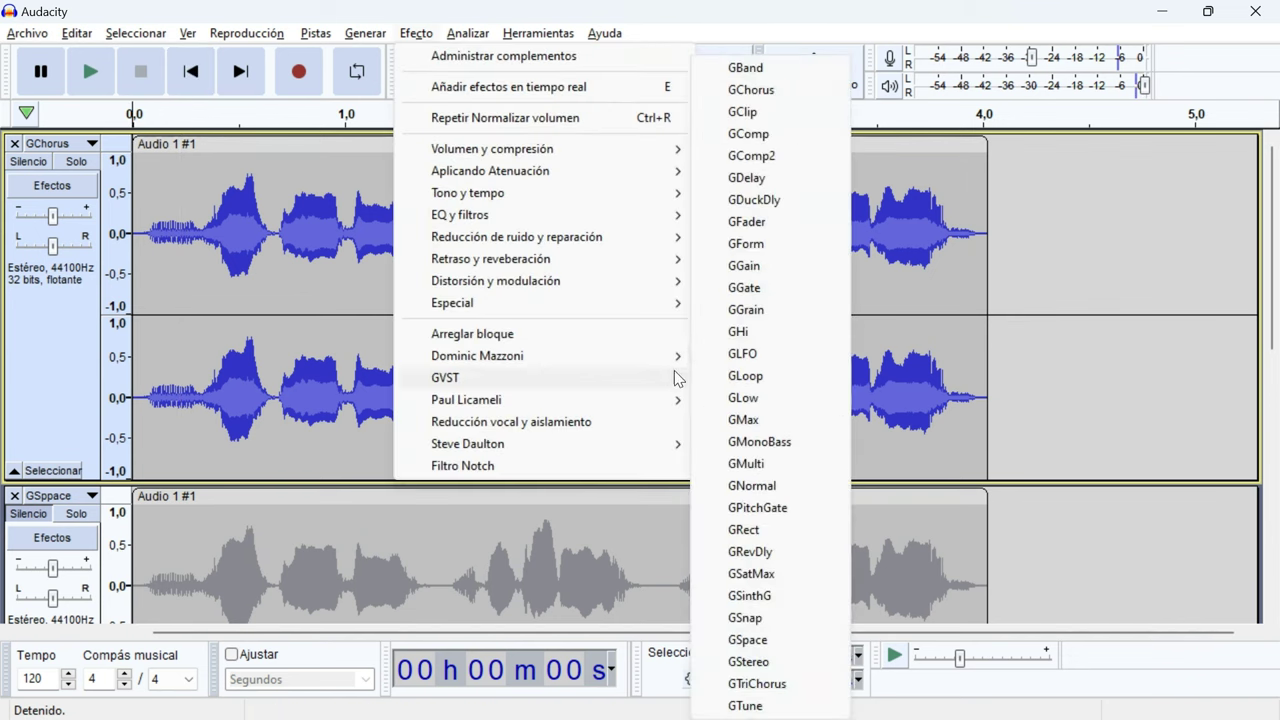
{"action": "left_click", "coordinate": [752, 90]}
{"action": "left_click", "coordinate": [920, 297]}
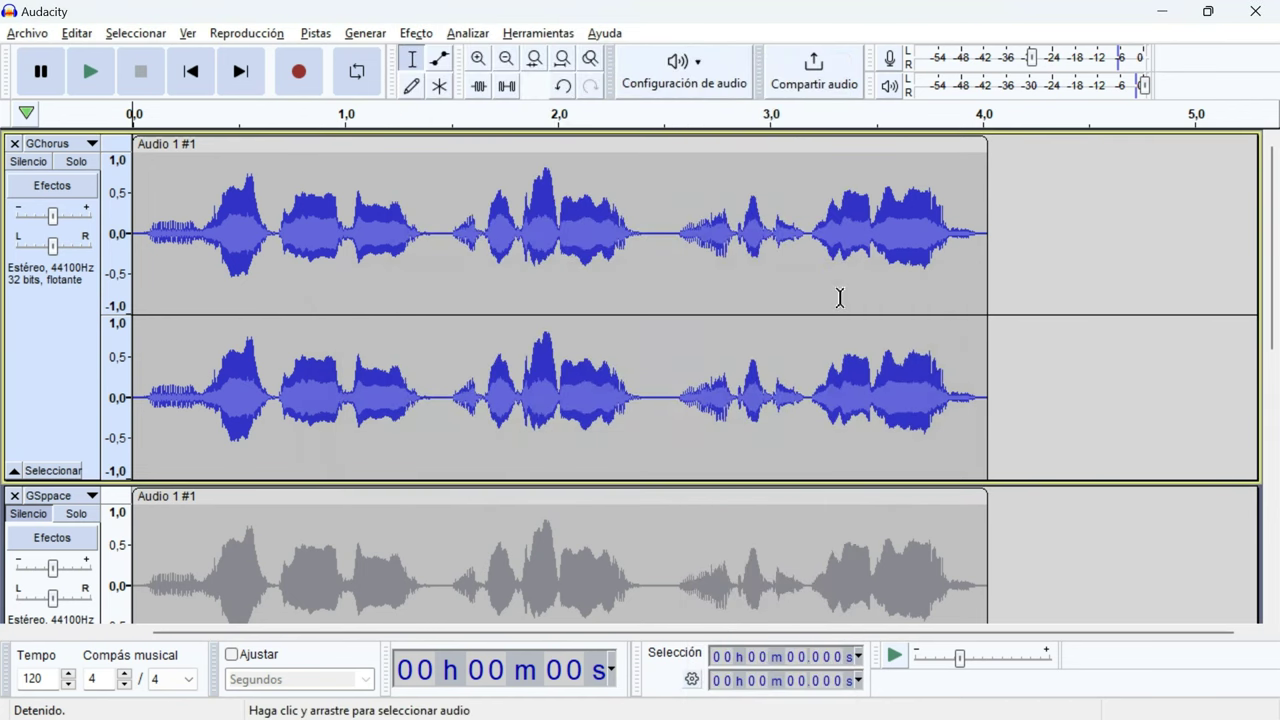
Step: Select the whole audio clip of the GChorus track and open the non-real-time GVST GChorus effect for it
{"action": "double_click", "coordinate": [838, 294]}
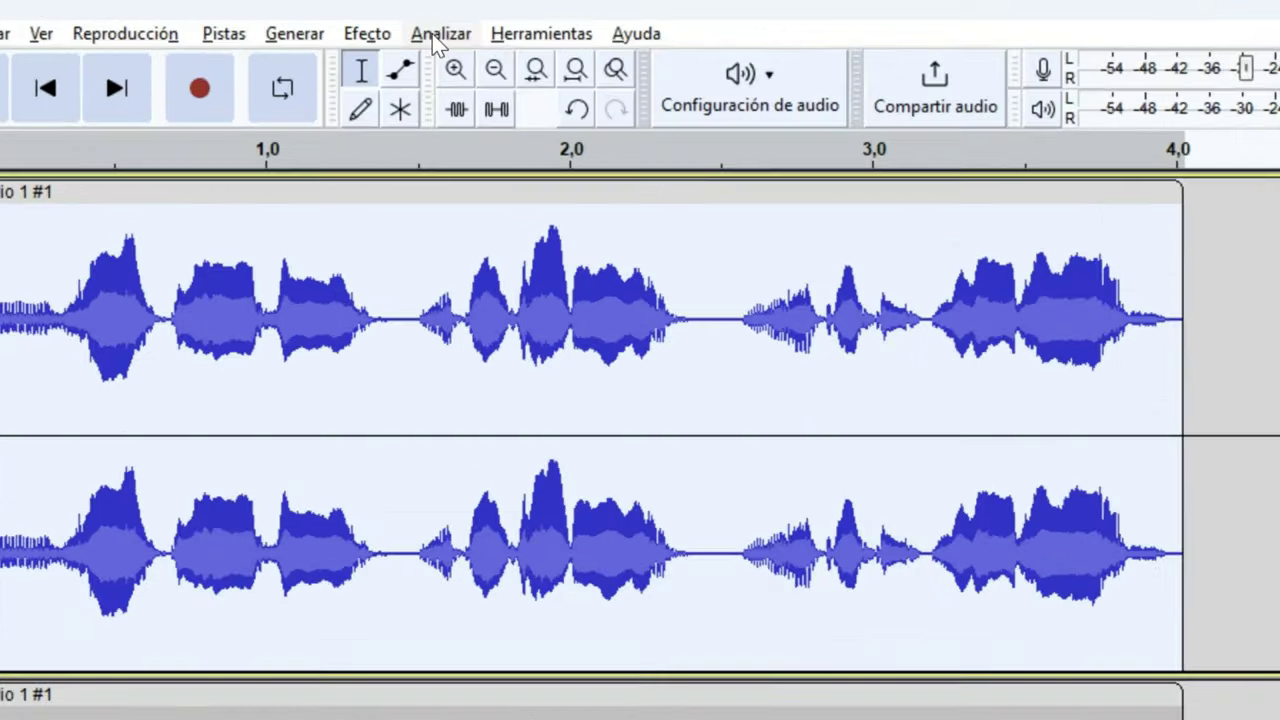
{"action": "left_click", "coordinate": [367, 33]}
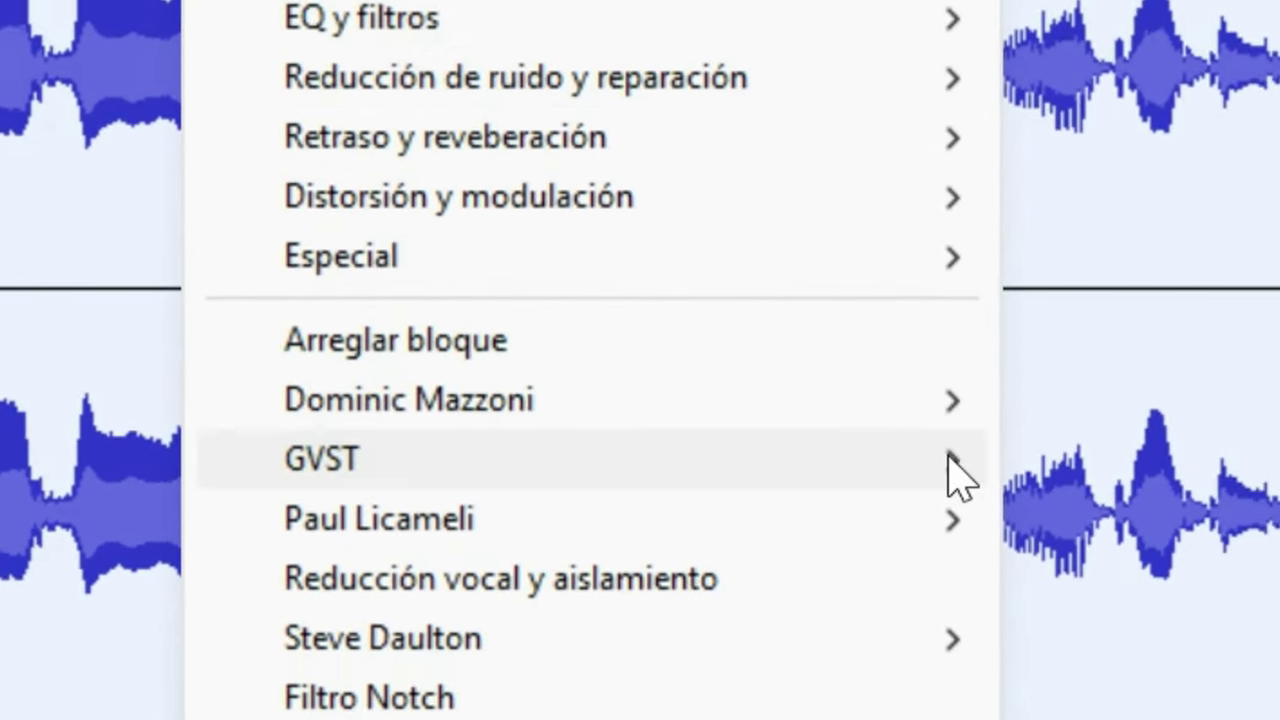
{"action": "mouse_move", "coordinate": [965, 516]}
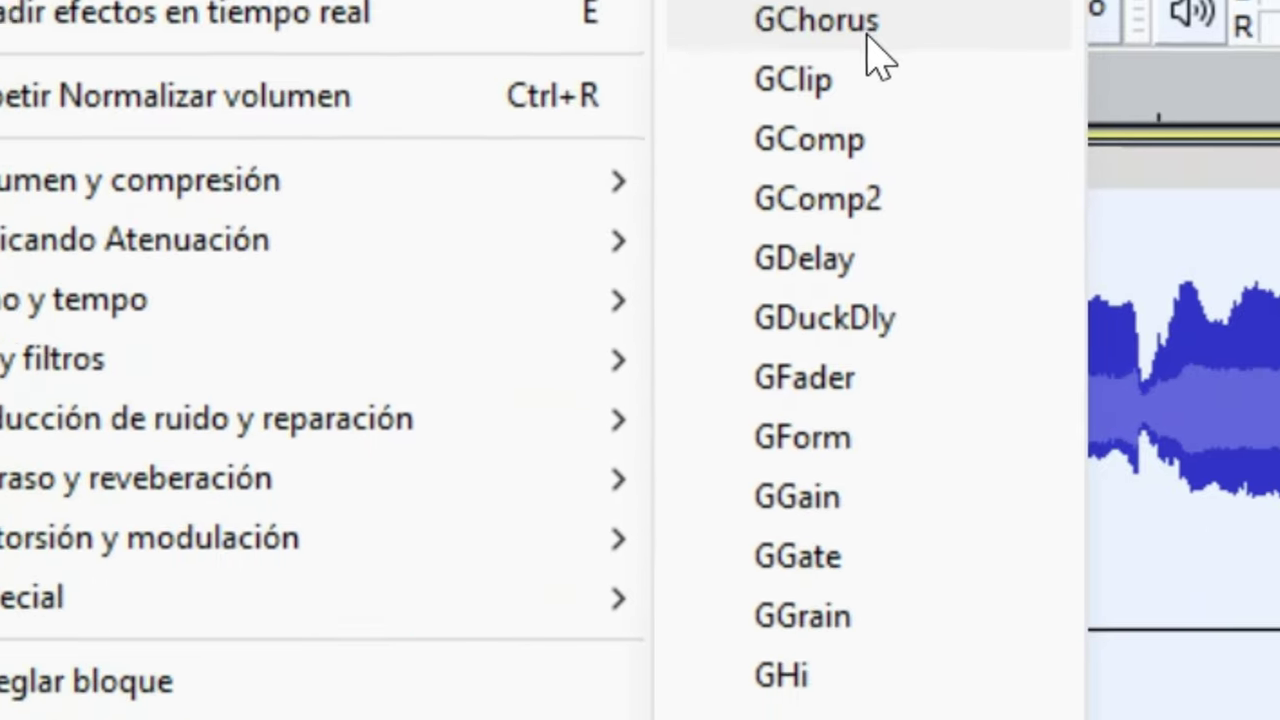
{"action": "left_click", "coordinate": [878, 58]}
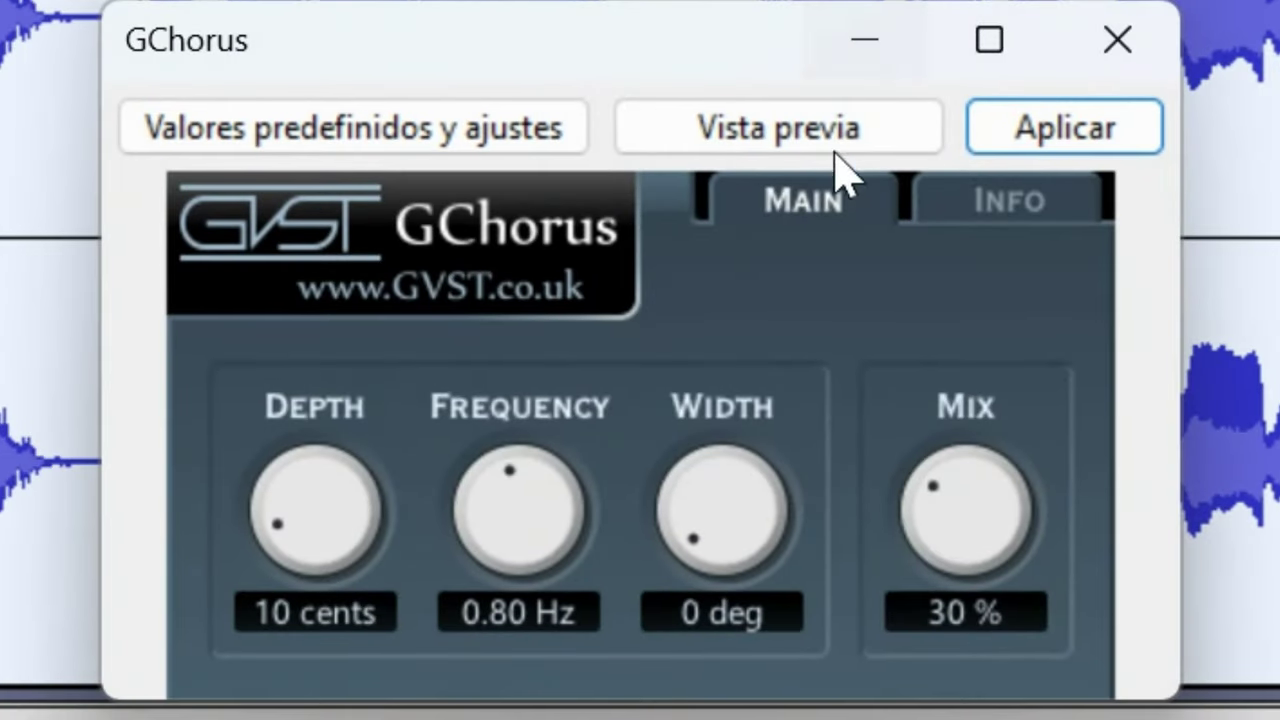
Step: Set the GChorus depth to 70 cents and its frequency to 0.25 Hz
{"action": "left_click", "coordinate": [366, 622]}
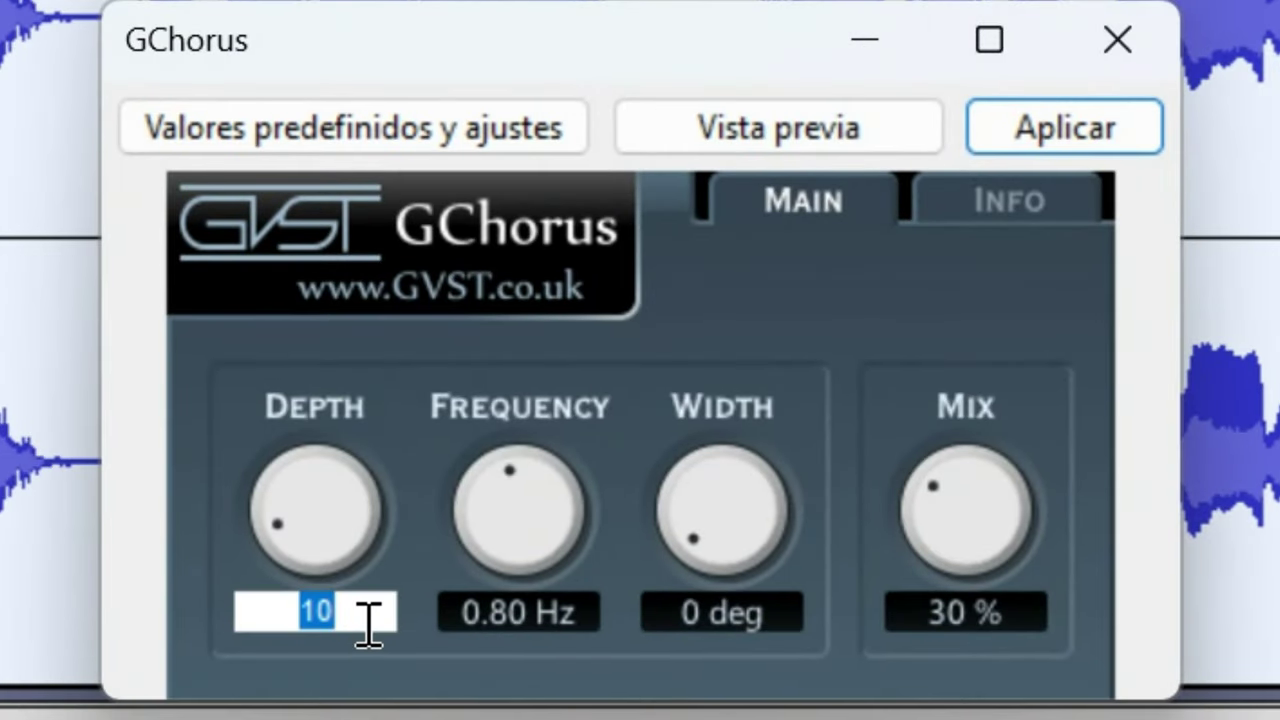
{"action": "type", "text": "70"}
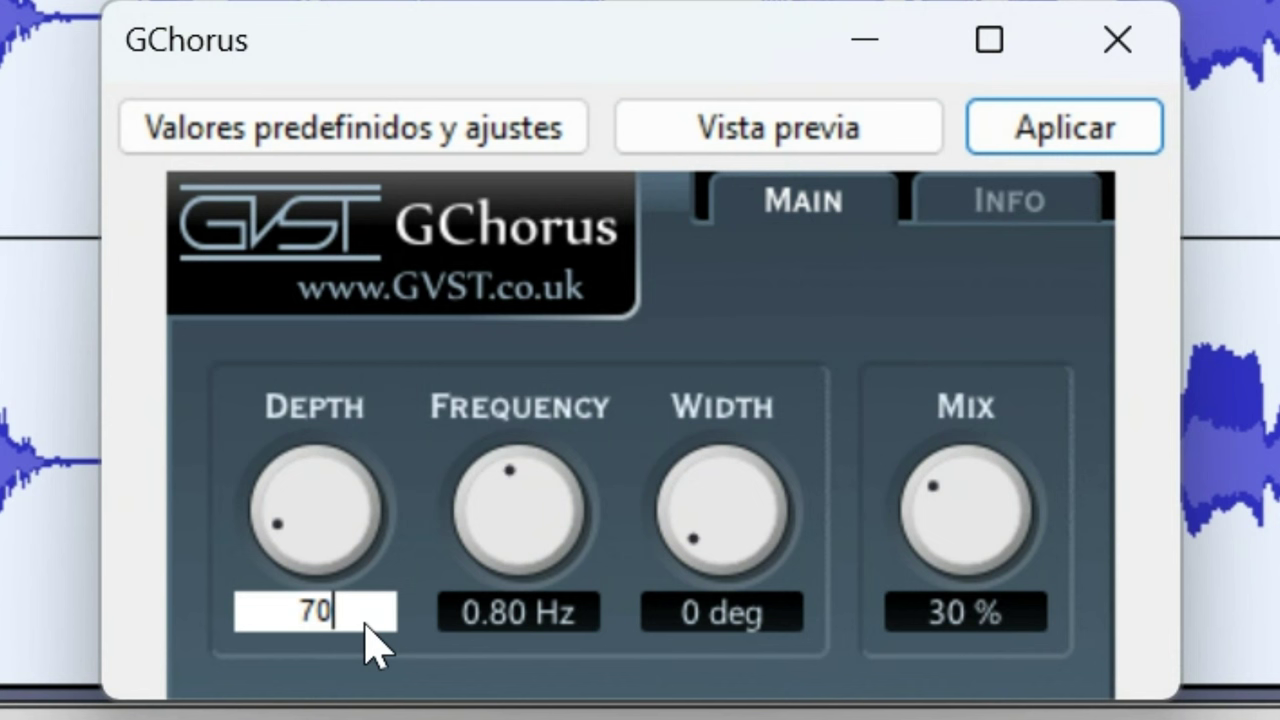
{"action": "key", "text": "Return"}
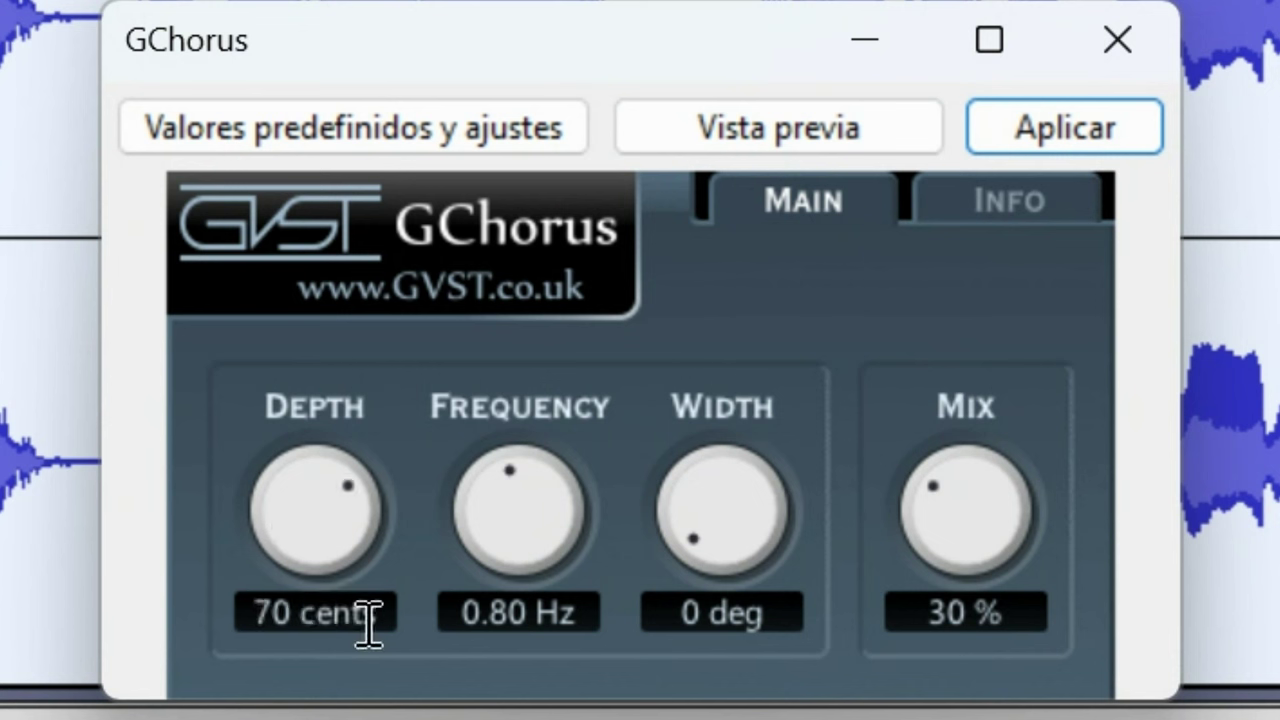
{"action": "left_click", "coordinate": [570, 607]}
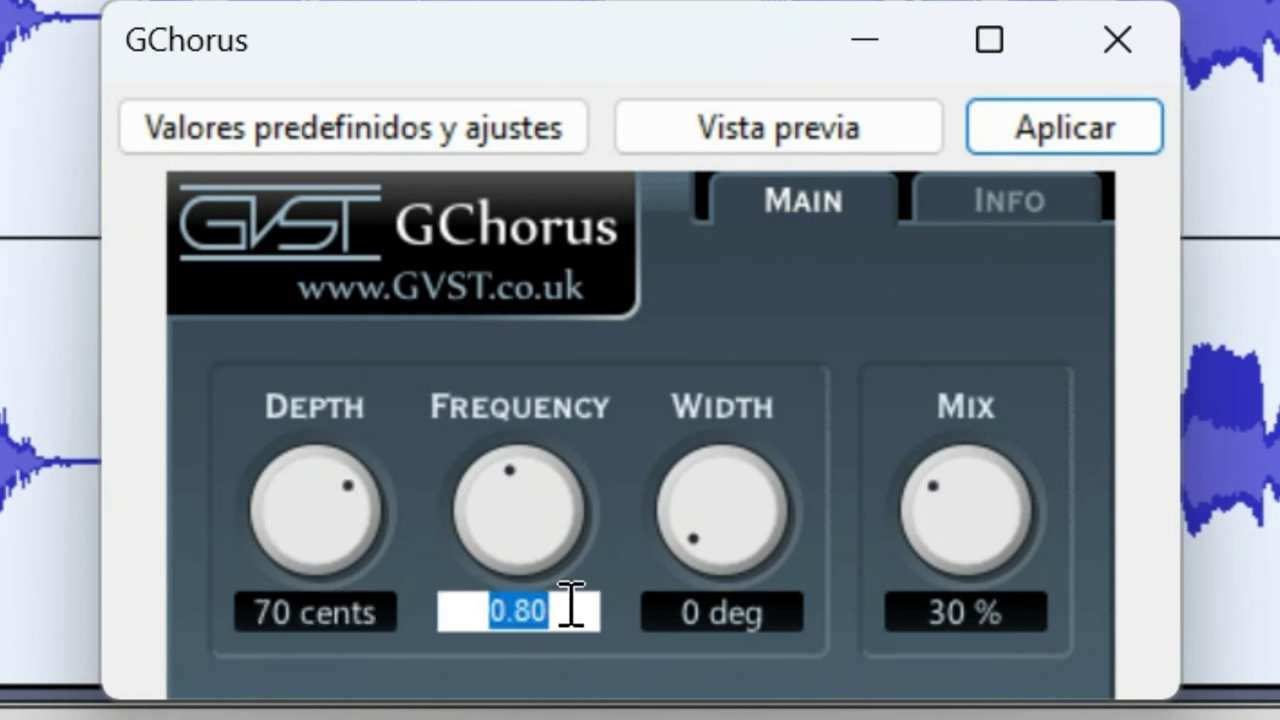
{"action": "key", "text": "BackSpace"}
{"action": "type", "text": ".25"}
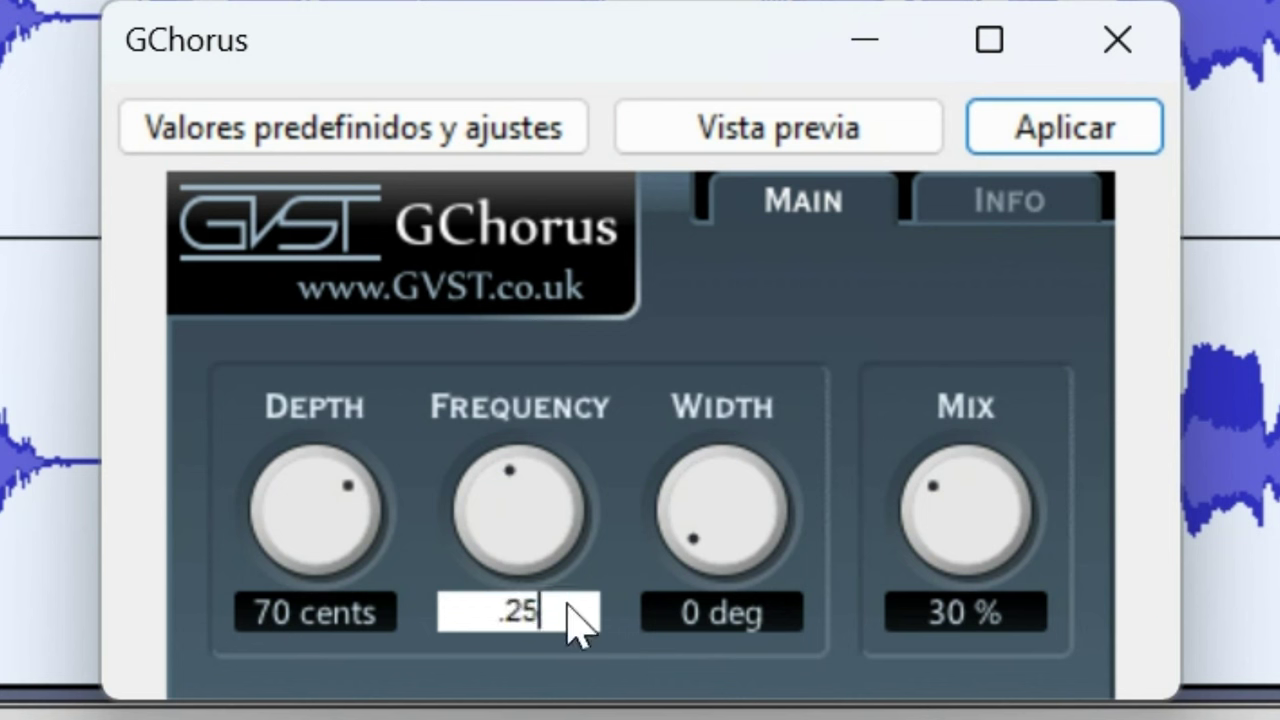
{"action": "key", "text": "Return"}
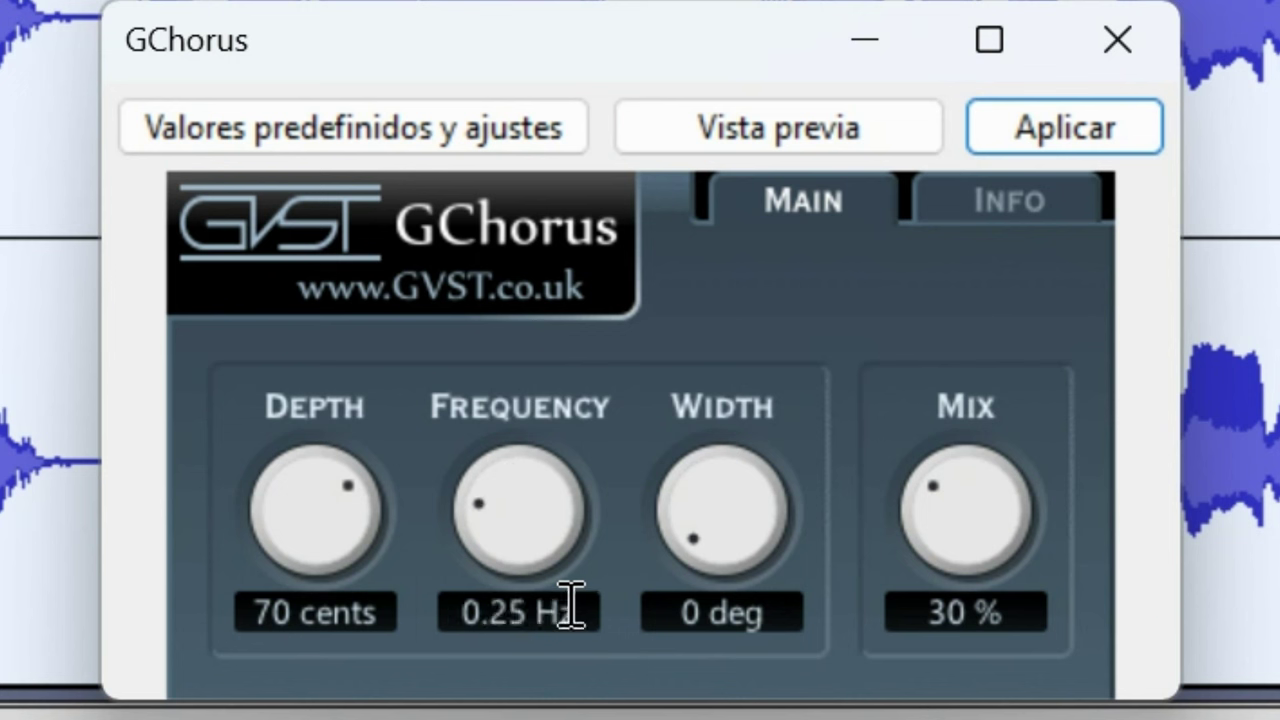
Step: Set the GChorus width to 80 deg and its mix to 50 %
{"action": "left_click", "coordinate": [748, 613]}
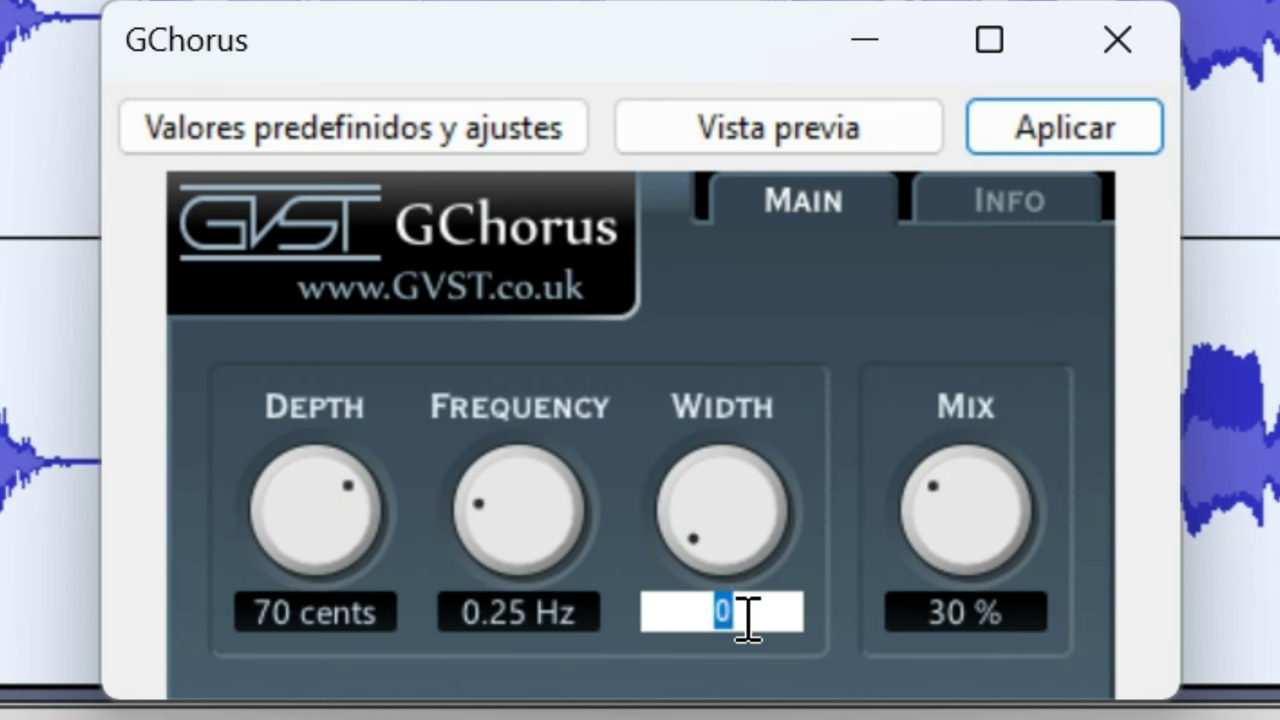
{"action": "type", "text": "80"}
{"action": "left_click", "coordinate": [940, 612]}
{"action": "type", "text": "50"}
{"action": "key", "text": "Return"}
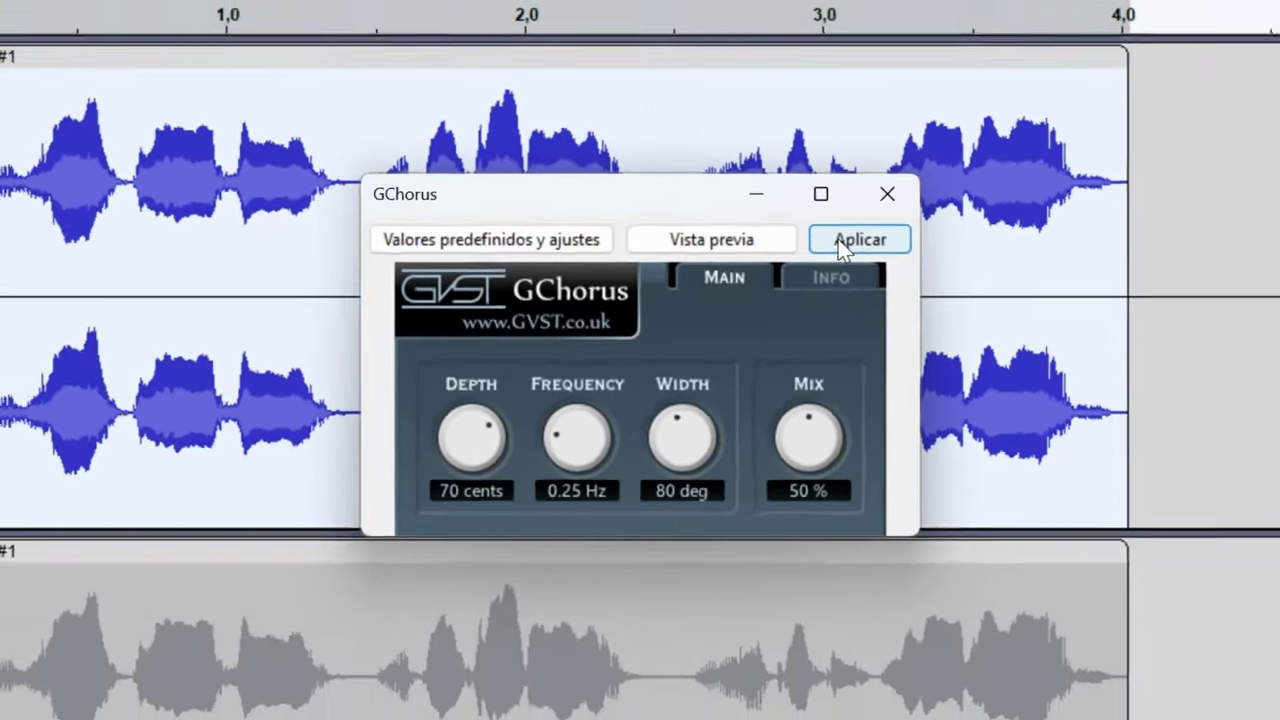
Step: Apply GChorus to the selected clip and play back the processed GChorus track
{"action": "left_click", "coordinate": [1064, 127]}
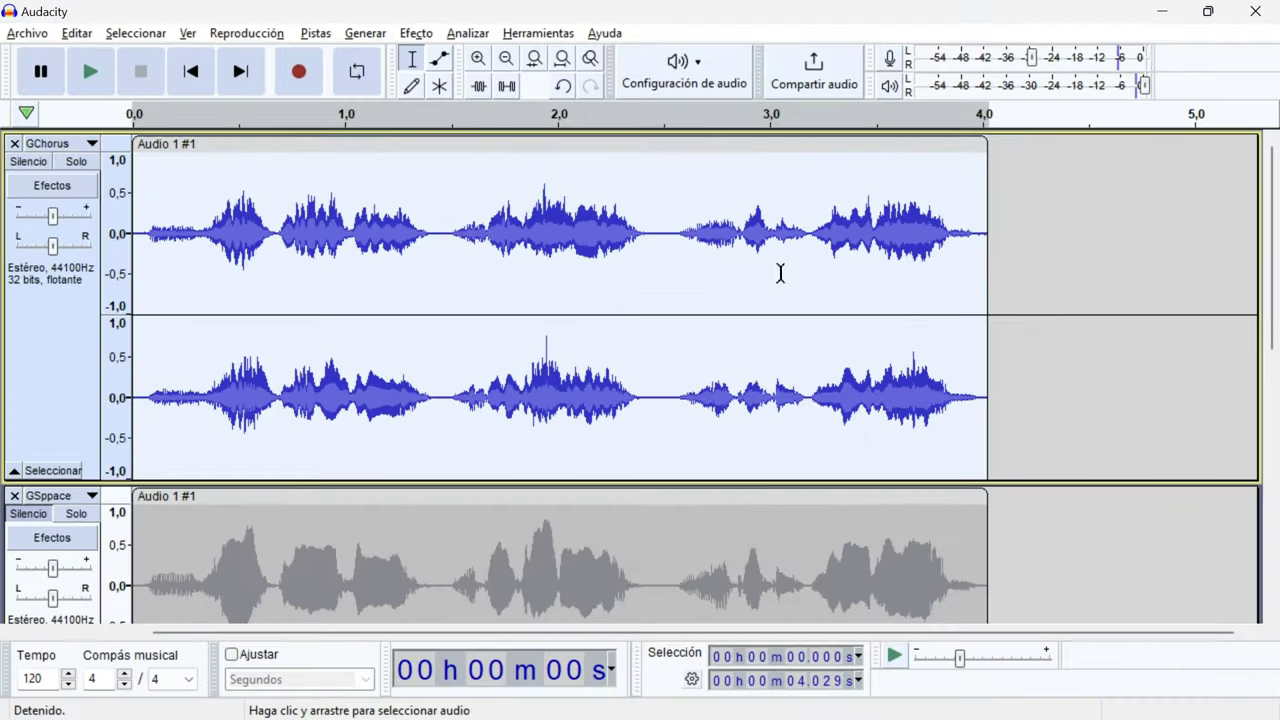
{"action": "left_click", "coordinate": [90, 73]}
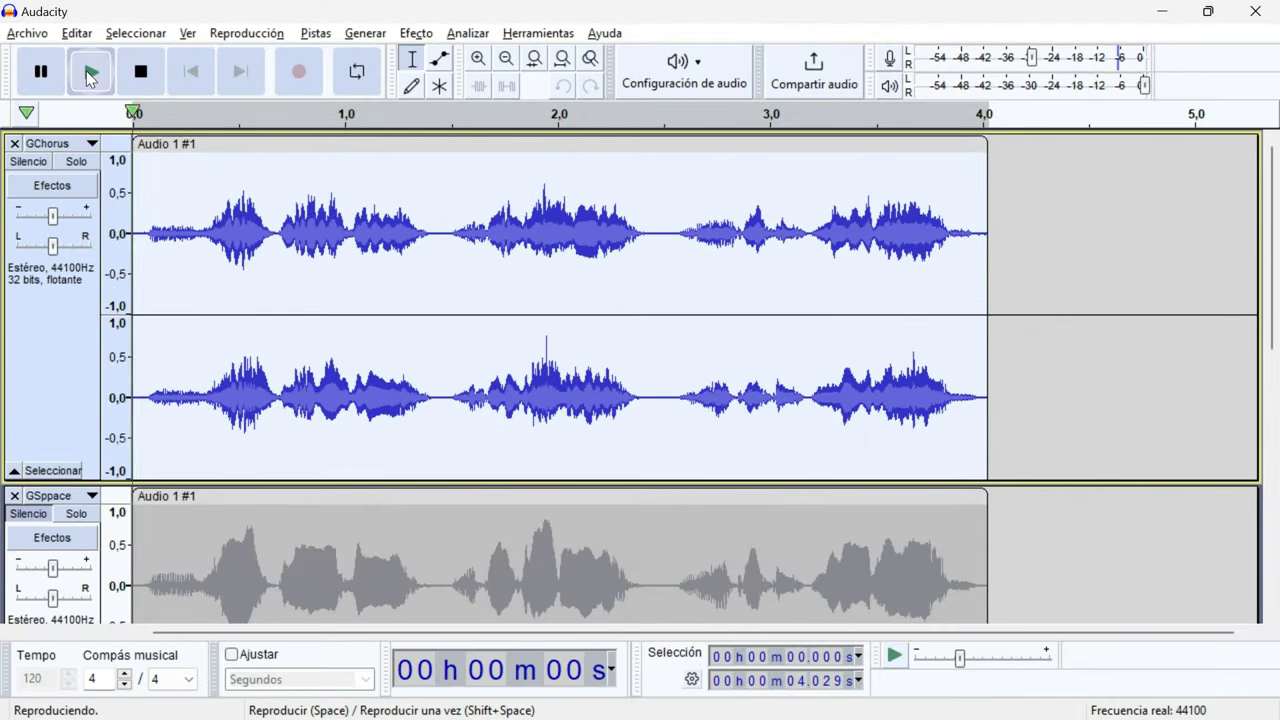
{"action": "left_click", "coordinate": [141, 71]}
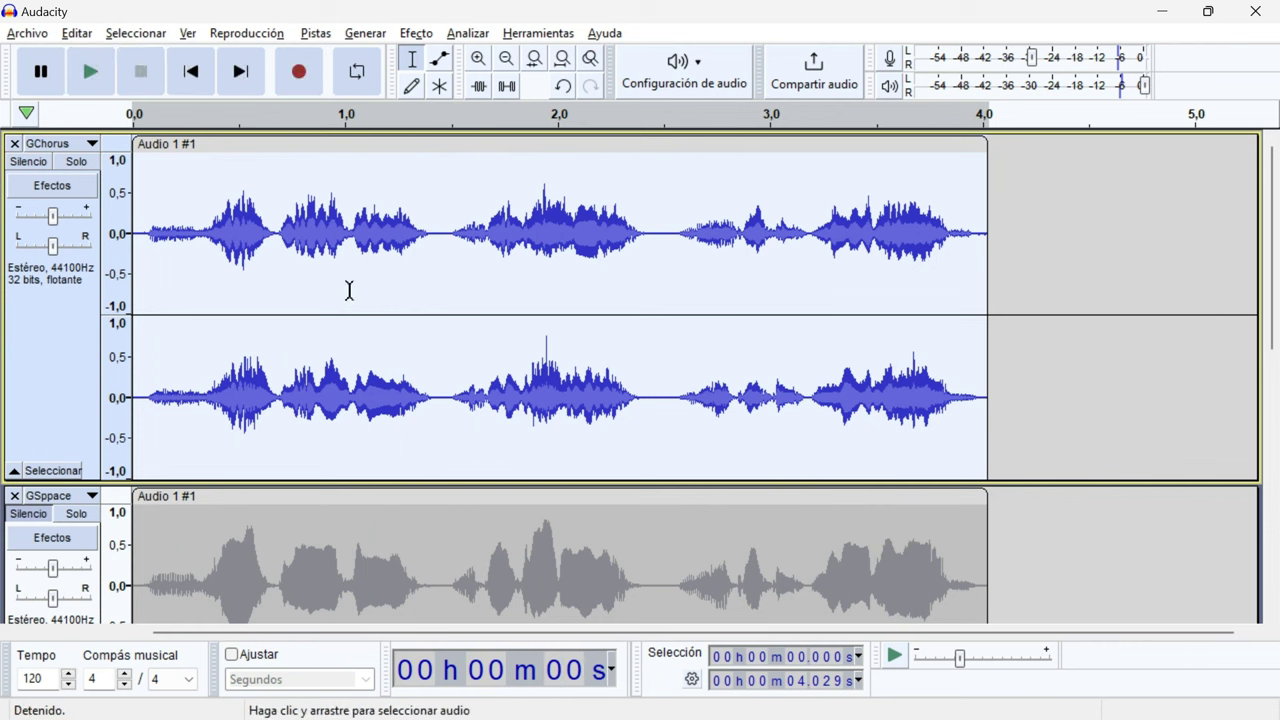
Step: Reopen the GVST GChorus effect for the clip to review its settings, and close it without applying
{"action": "left_click", "coordinate": [416, 33]}
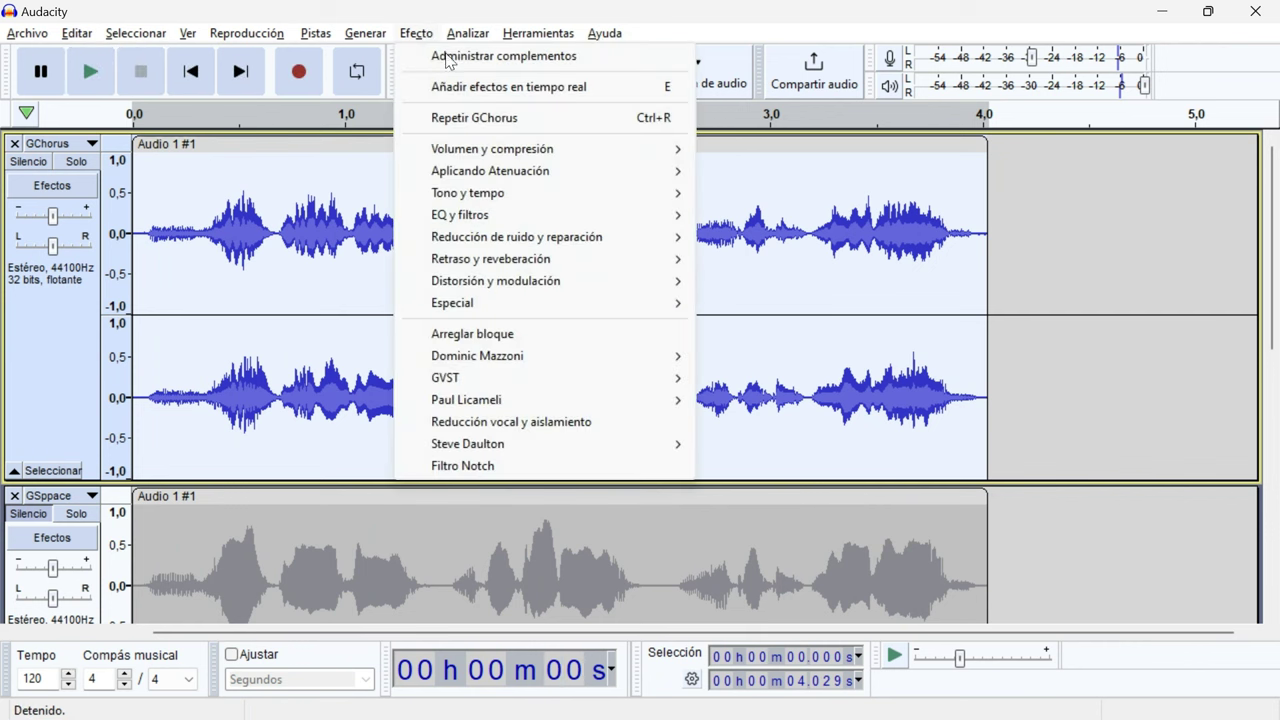
{"action": "mouse_move", "coordinate": [674, 390]}
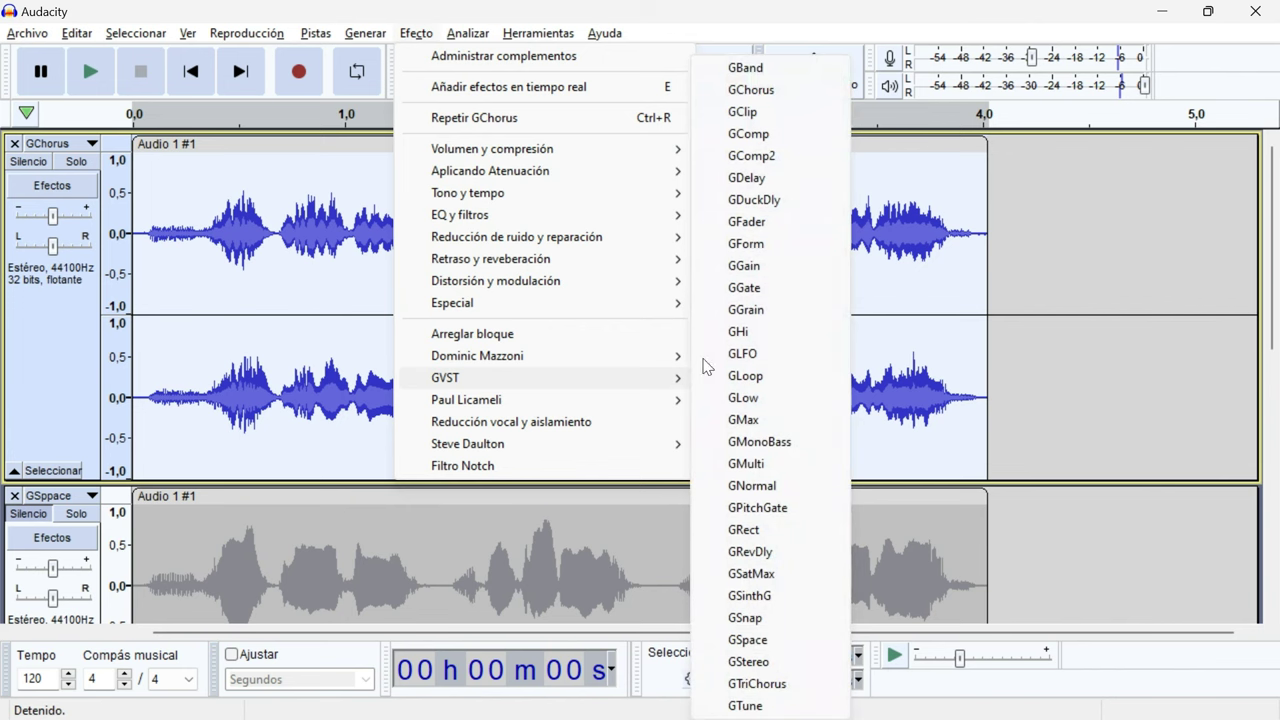
{"action": "left_click", "coordinate": [751, 89]}
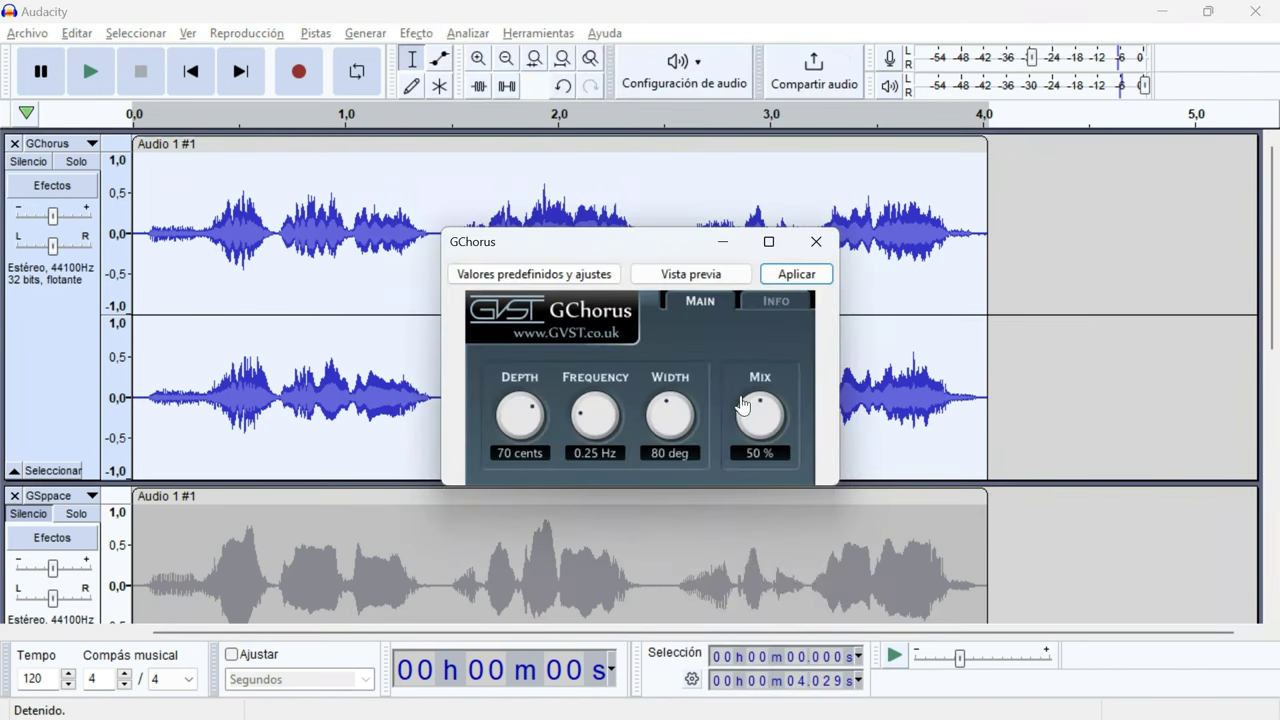
{"action": "left_click", "coordinate": [816, 241]}
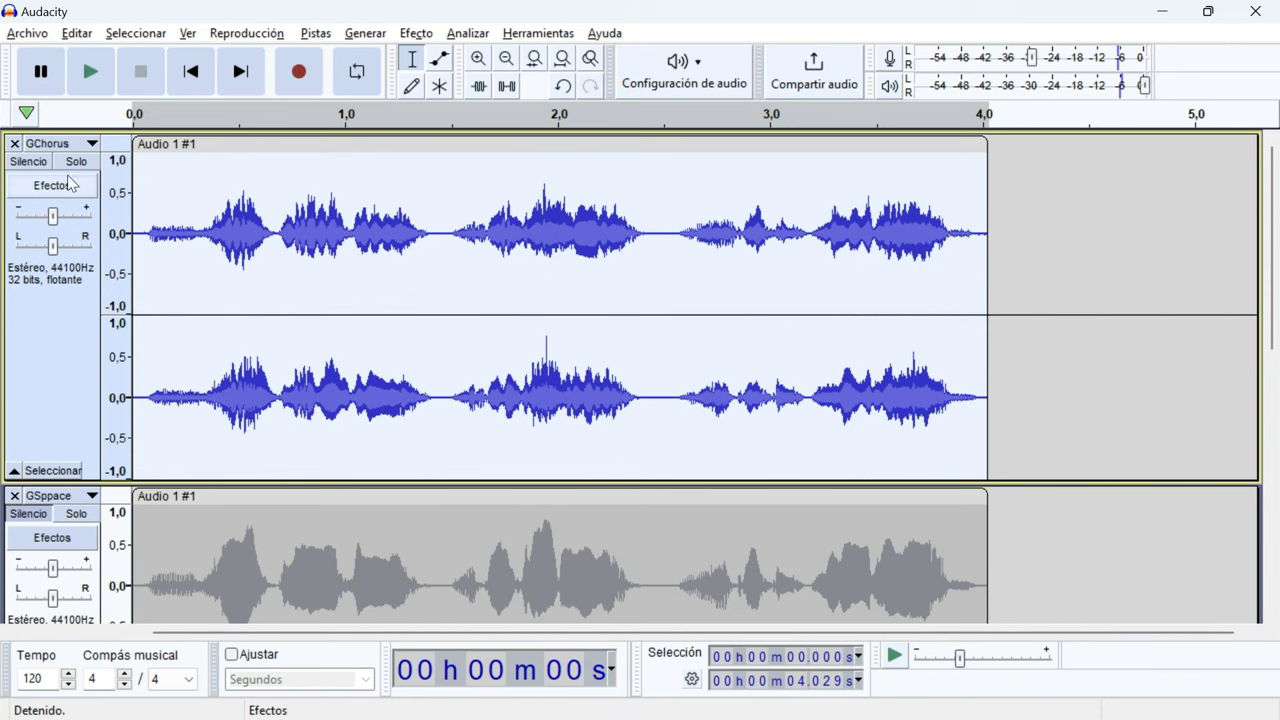
Step: Mute the GChorus track and unmute the Gsnap track
{"action": "left_click", "coordinate": [28, 161]}
{"action": "scroll", "coordinate": [50, 300], "scroll_direction": "down", "scroll_amount": 3}
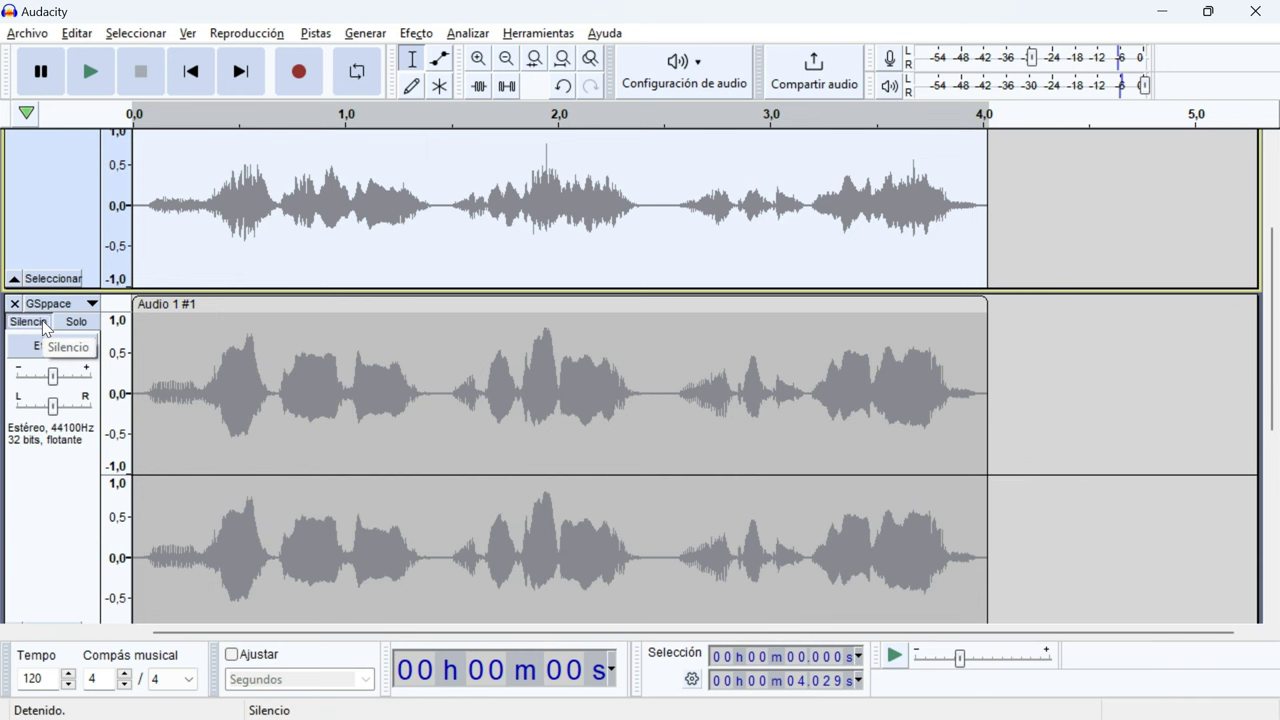
{"action": "scroll", "coordinate": [100, 465], "scroll_direction": "down", "scroll_amount": 1}
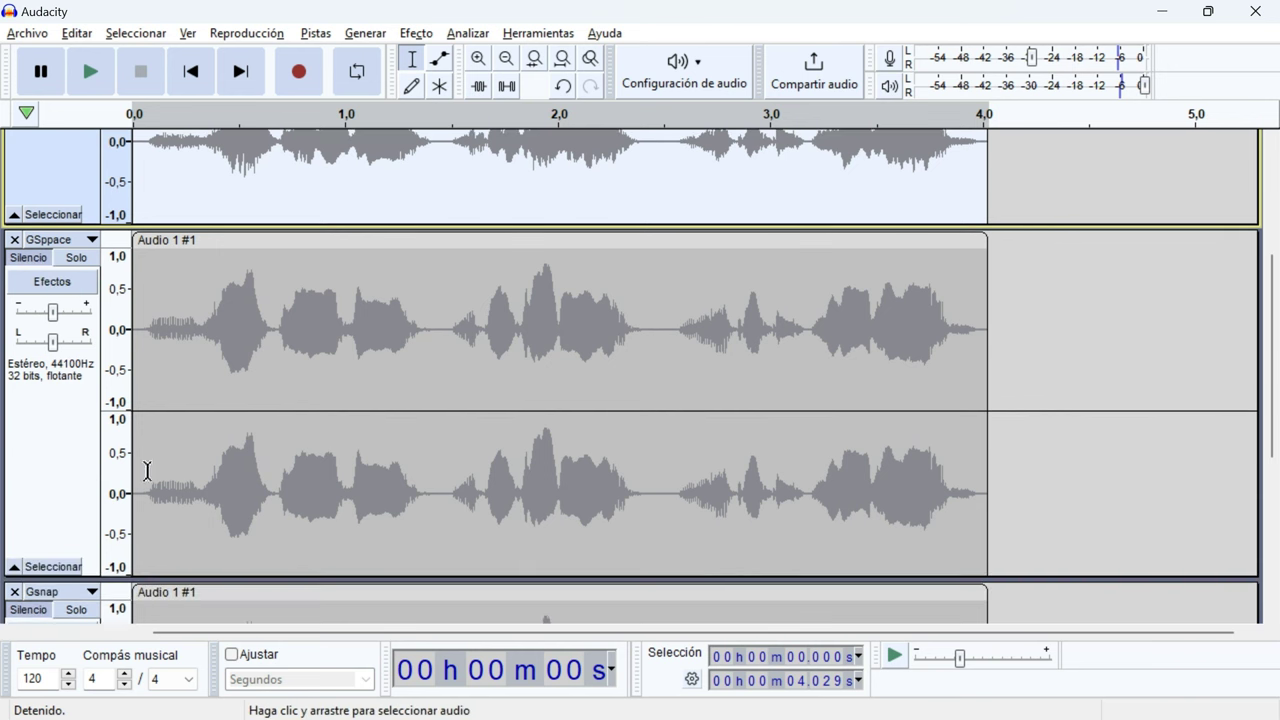
{"action": "scroll", "coordinate": [215, 467], "scroll_direction": "down", "scroll_amount": 5}
{"action": "left_click", "coordinate": [20, 260]}
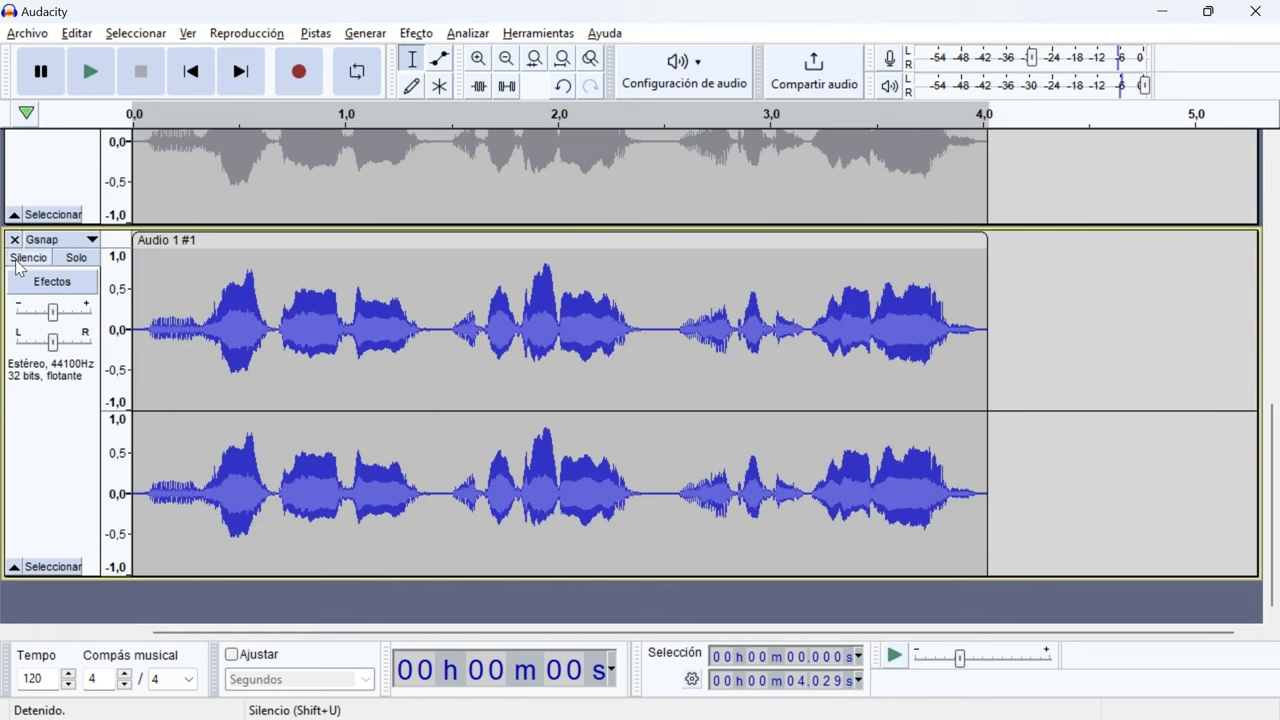
Step: Add the GVST GSnap plug-in as a real-time effect on the Gsnap track and play the audio
{"action": "left_click", "coordinate": [53, 283]}
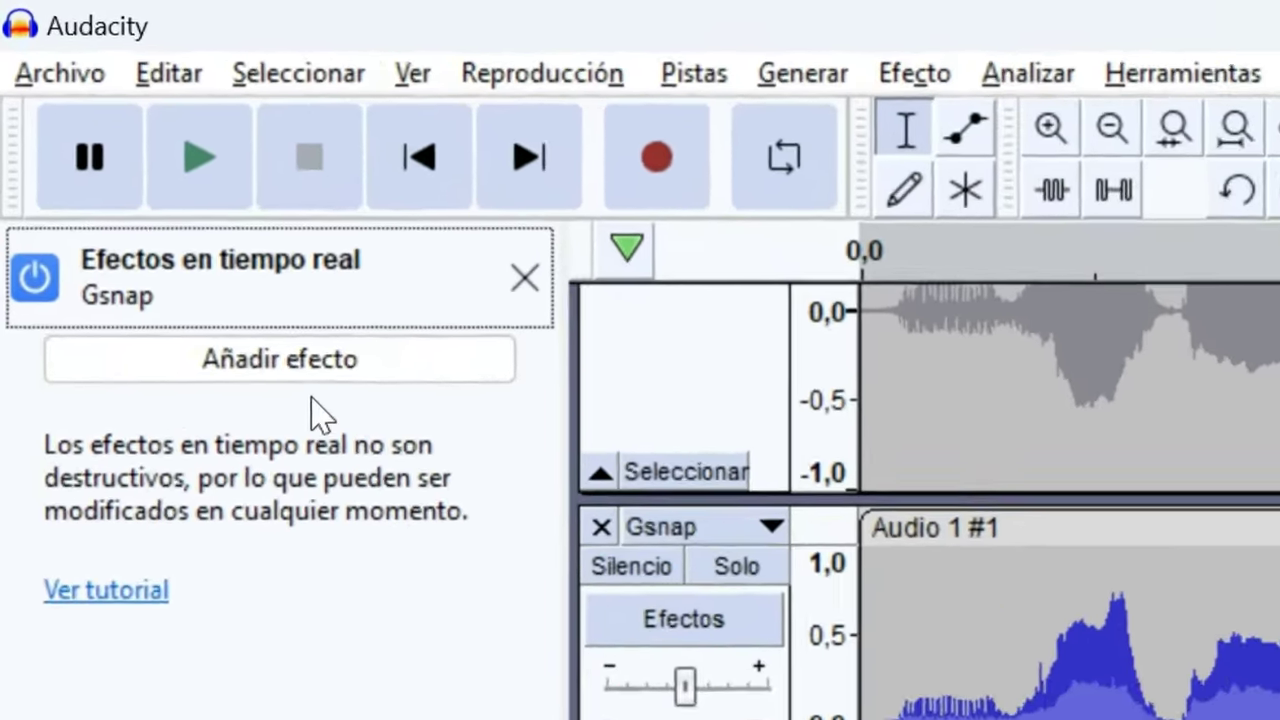
{"action": "left_click", "coordinate": [143, 165]}
{"action": "mouse_move", "coordinate": [445, 480]}
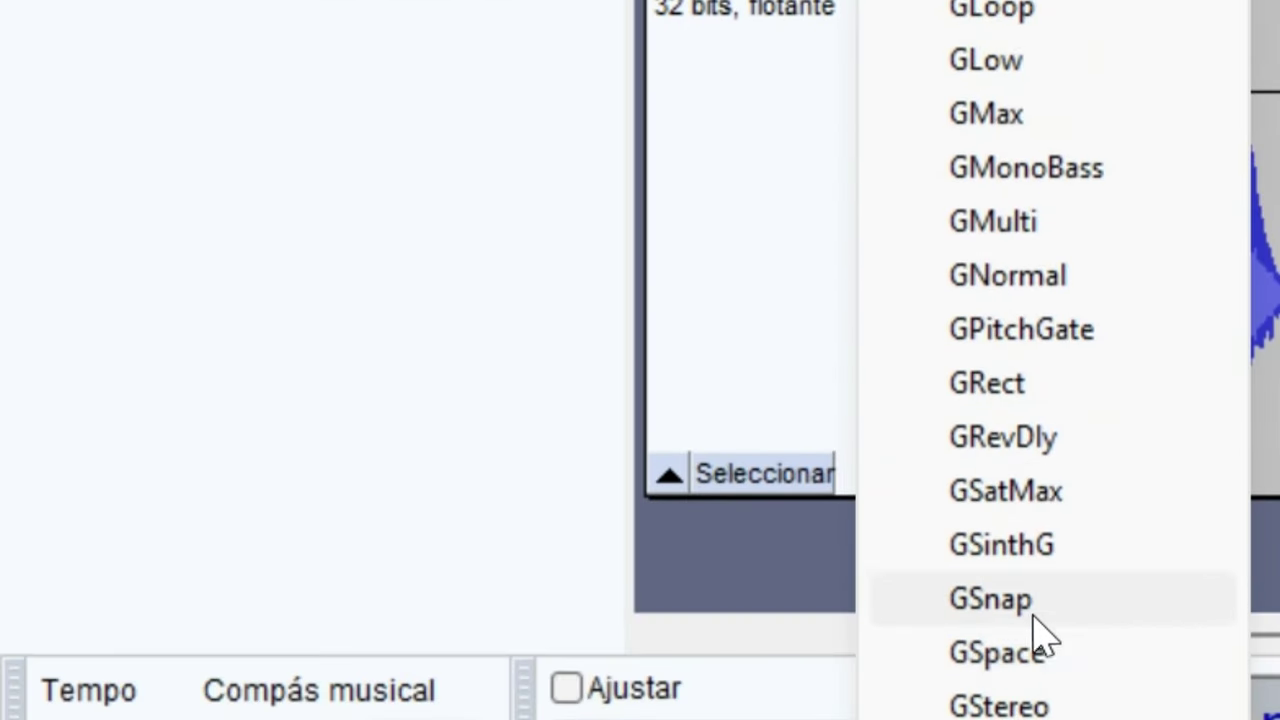
{"action": "left_click", "coordinate": [1025, 604]}
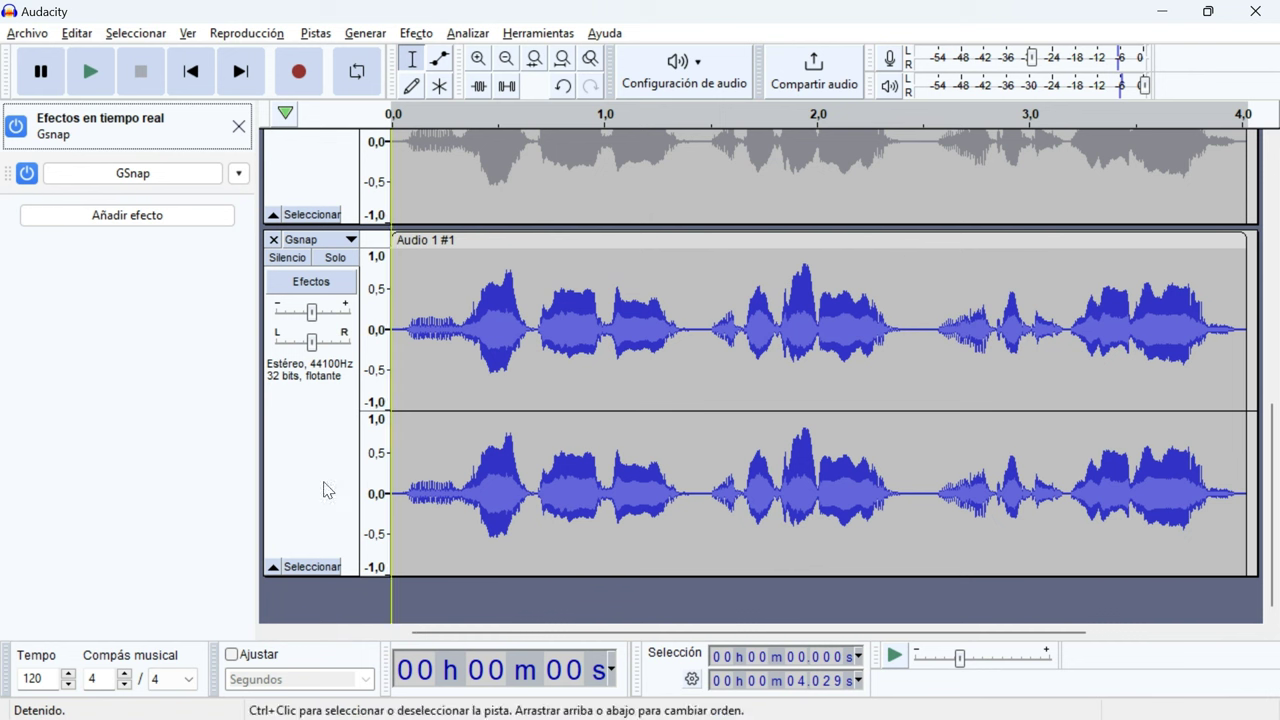
{"action": "left_click", "coordinate": [88, 70]}
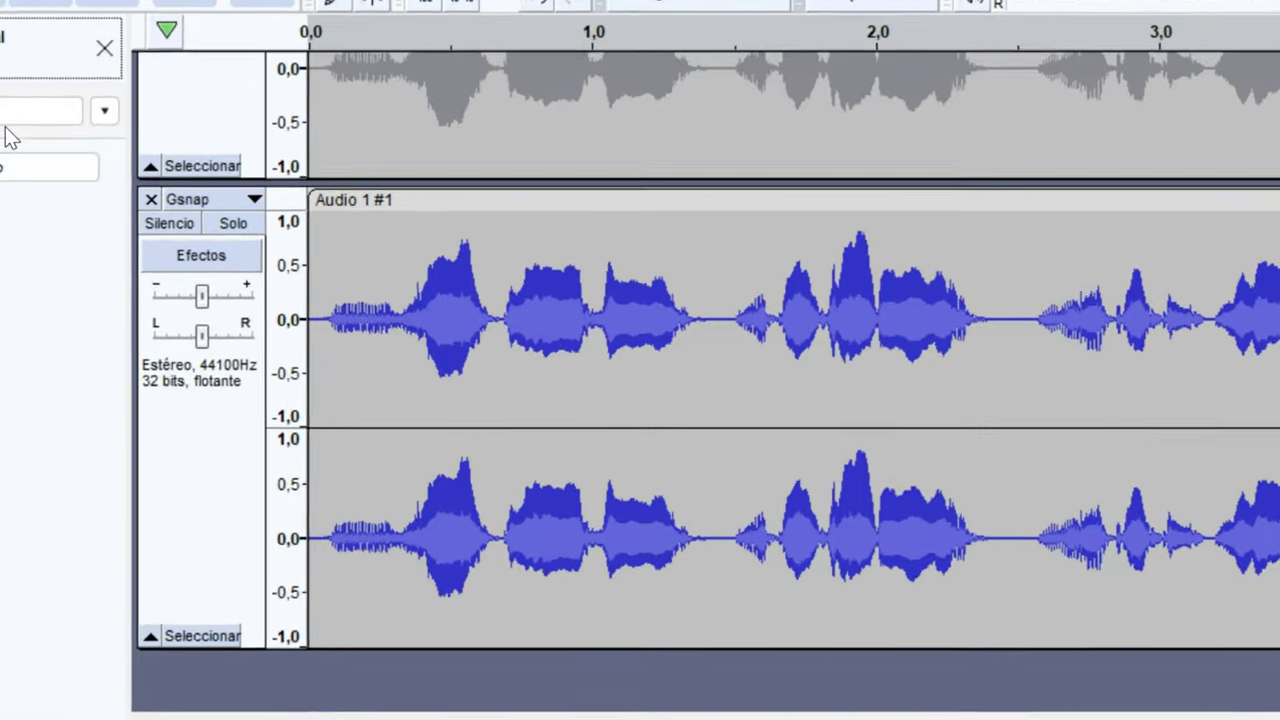
Step: Choose the D Minor scale in the real-time GSnap settings and play the track
{"action": "left_click", "coordinate": [10, 162]}
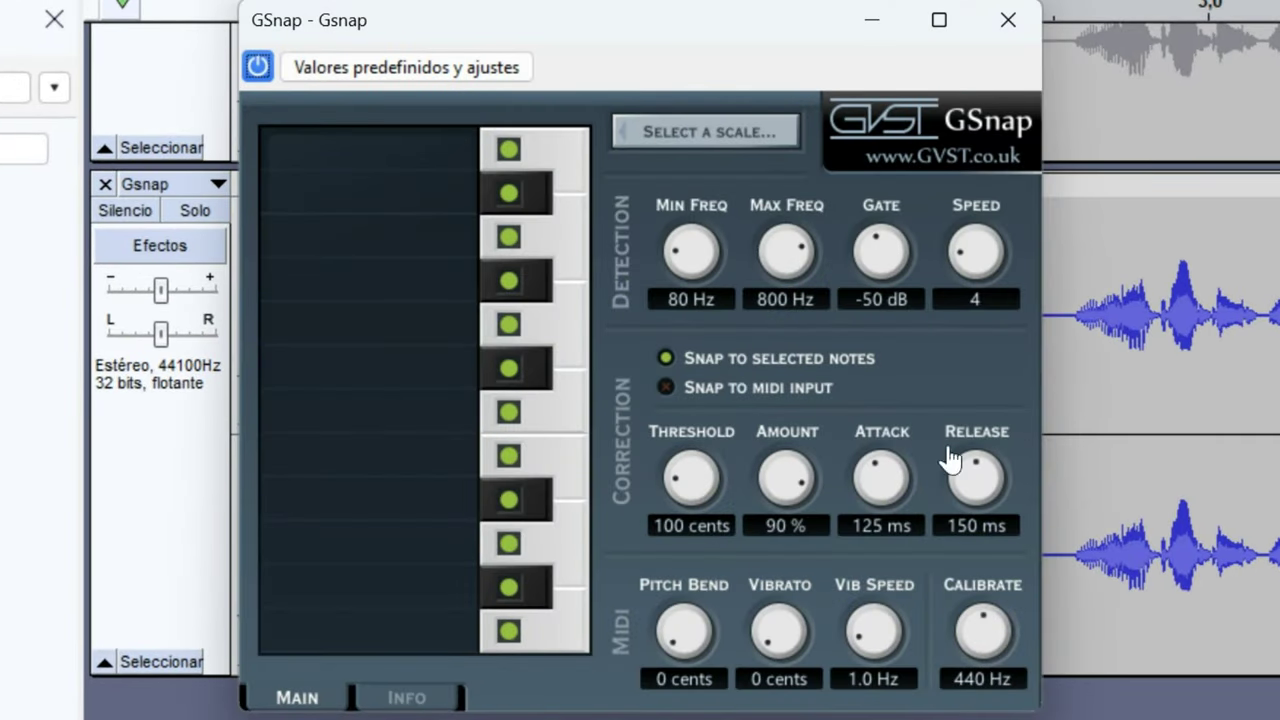
{"action": "left_click", "coordinate": [698, 145]}
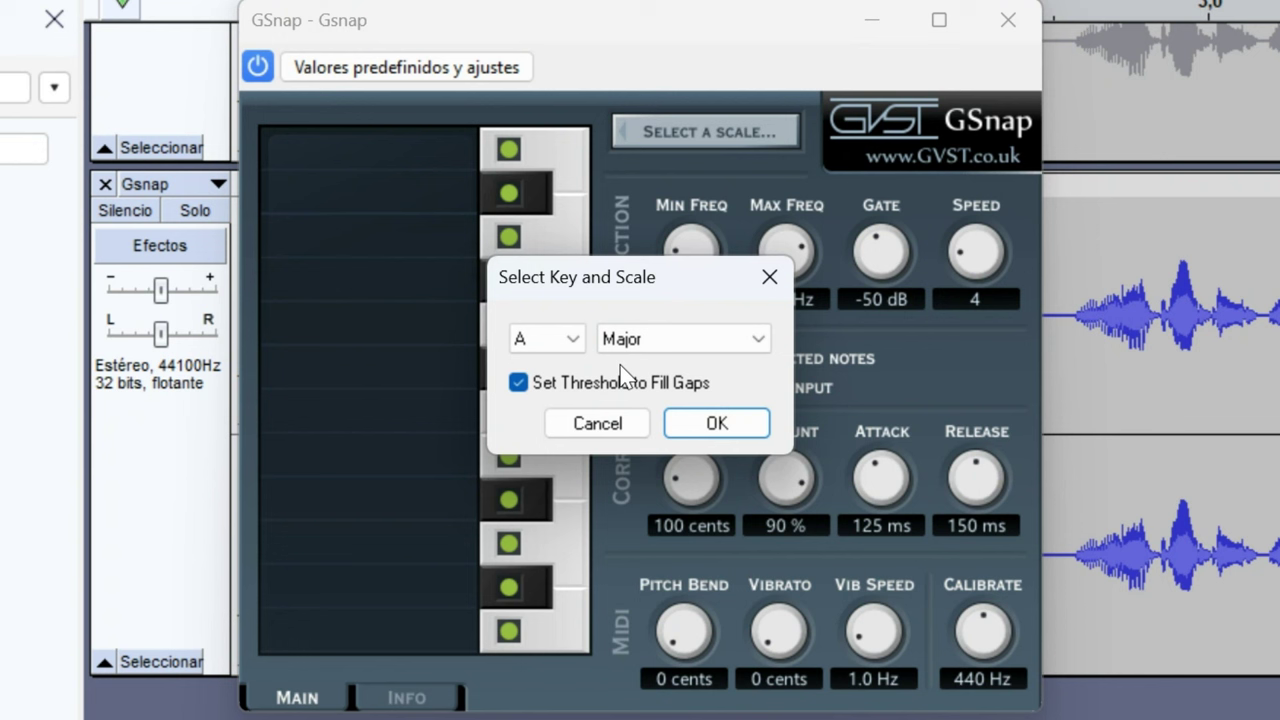
{"action": "left_click", "coordinate": [571, 343]}
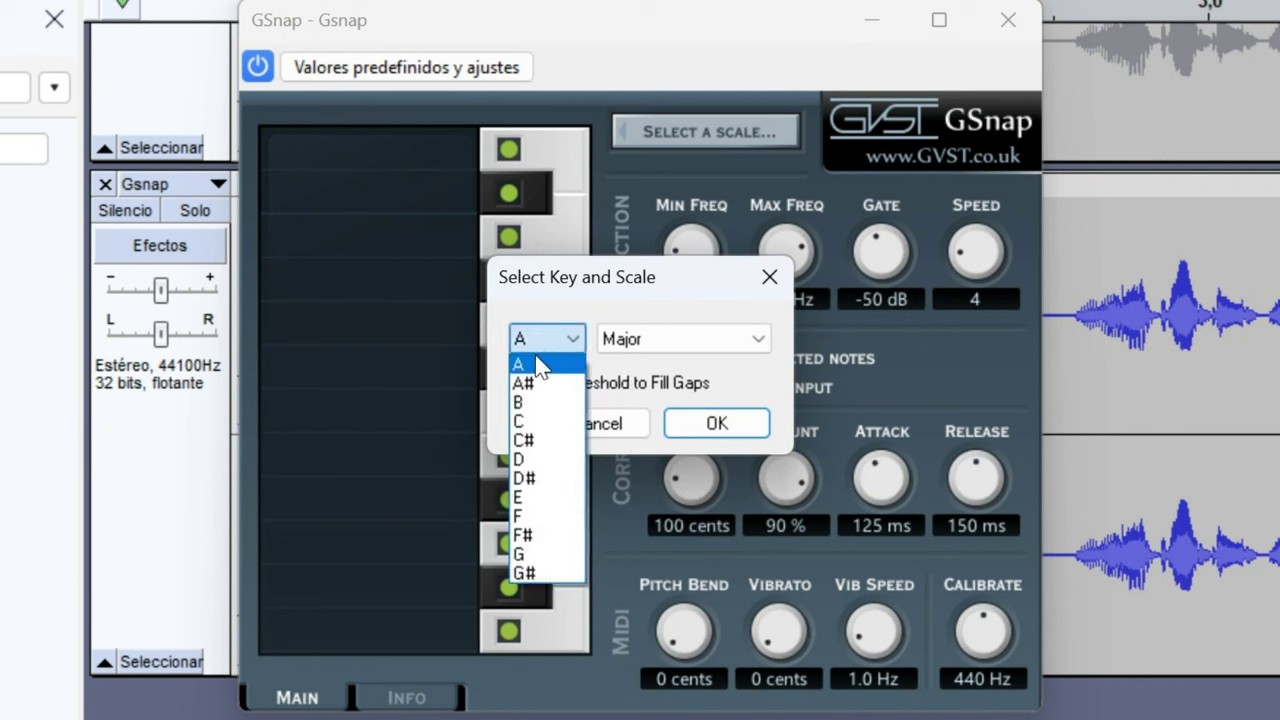
{"action": "left_click", "coordinate": [527, 461]}
{"action": "left_click", "coordinate": [724, 344]}
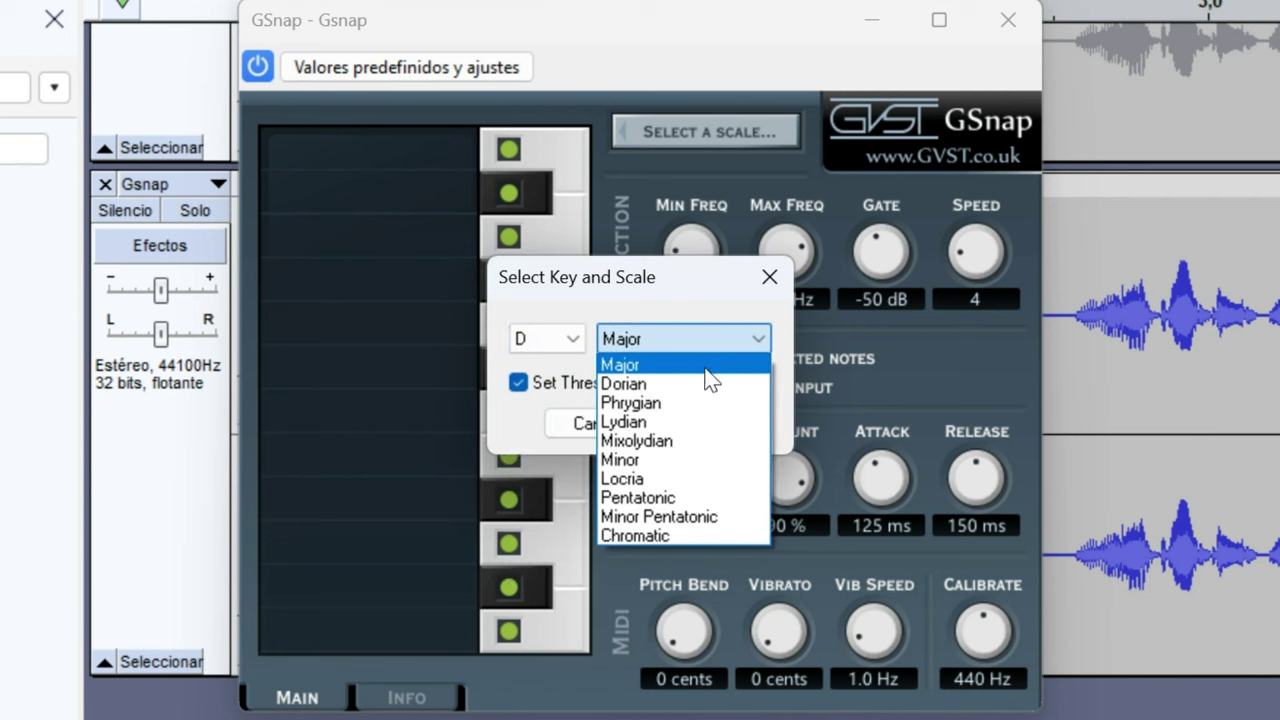
{"action": "left_click", "coordinate": [658, 460]}
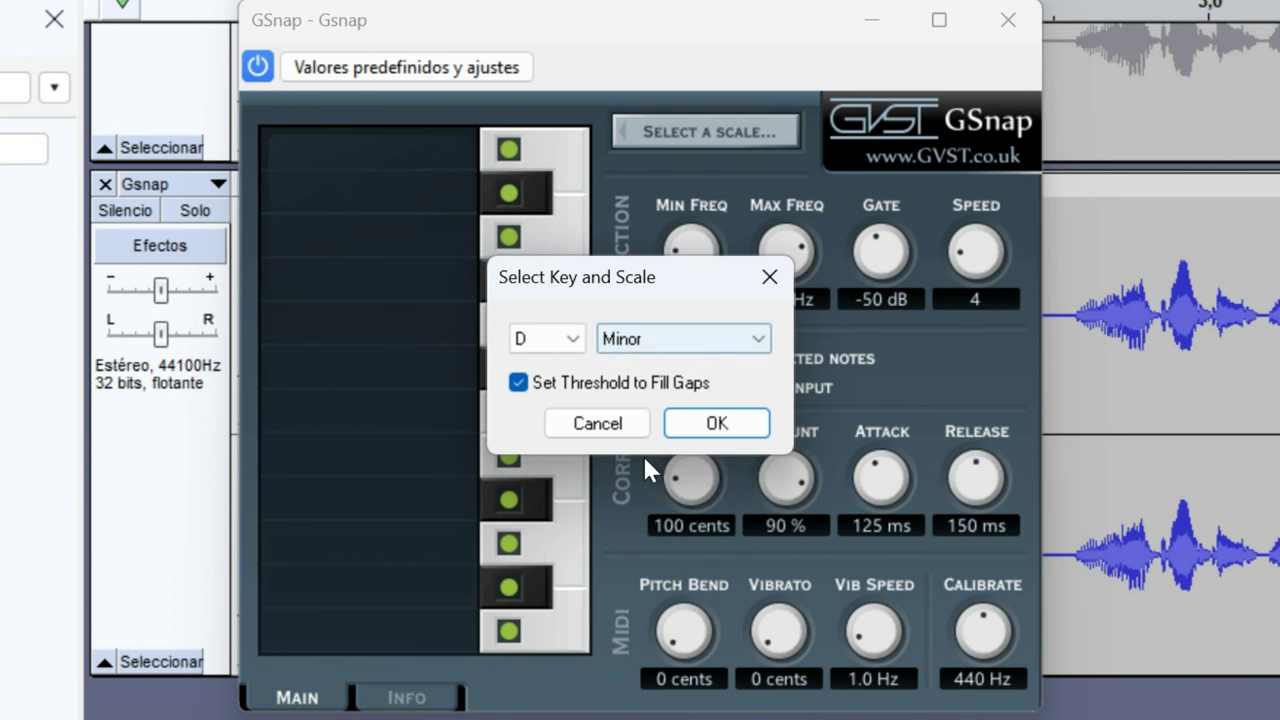
{"action": "left_click", "coordinate": [714, 424]}
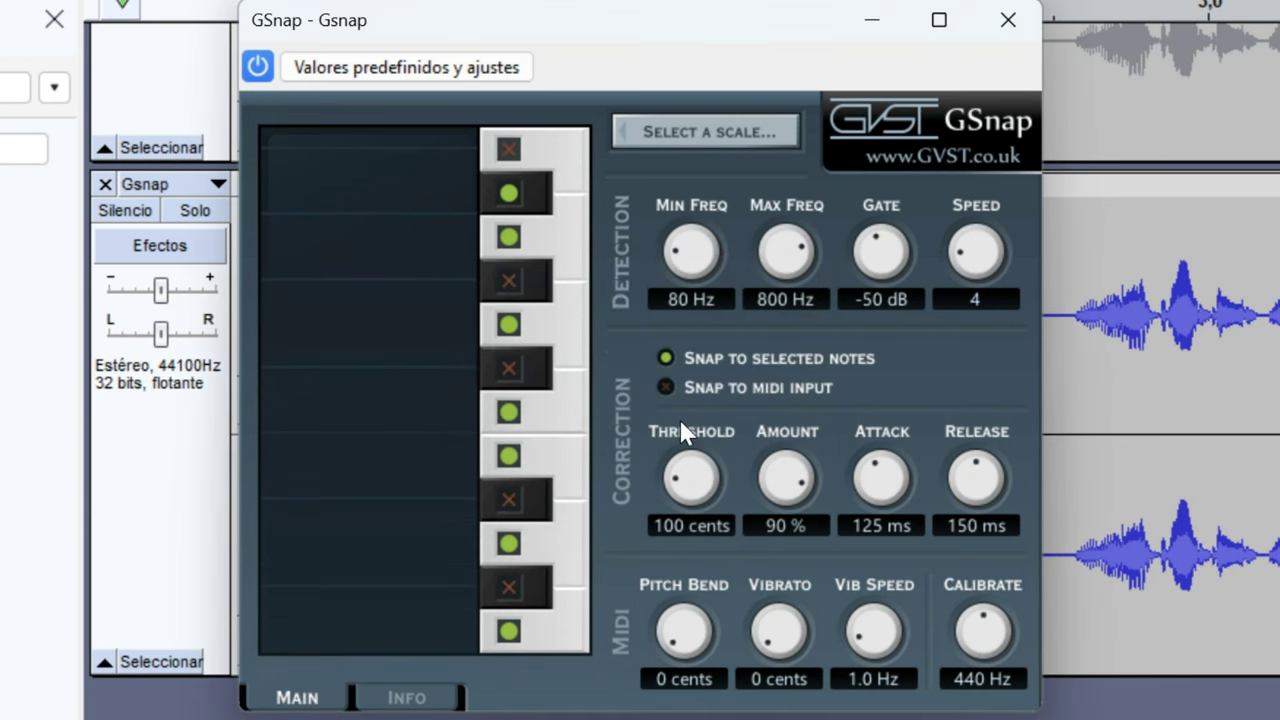
{"action": "left_click", "coordinate": [97, 76]}
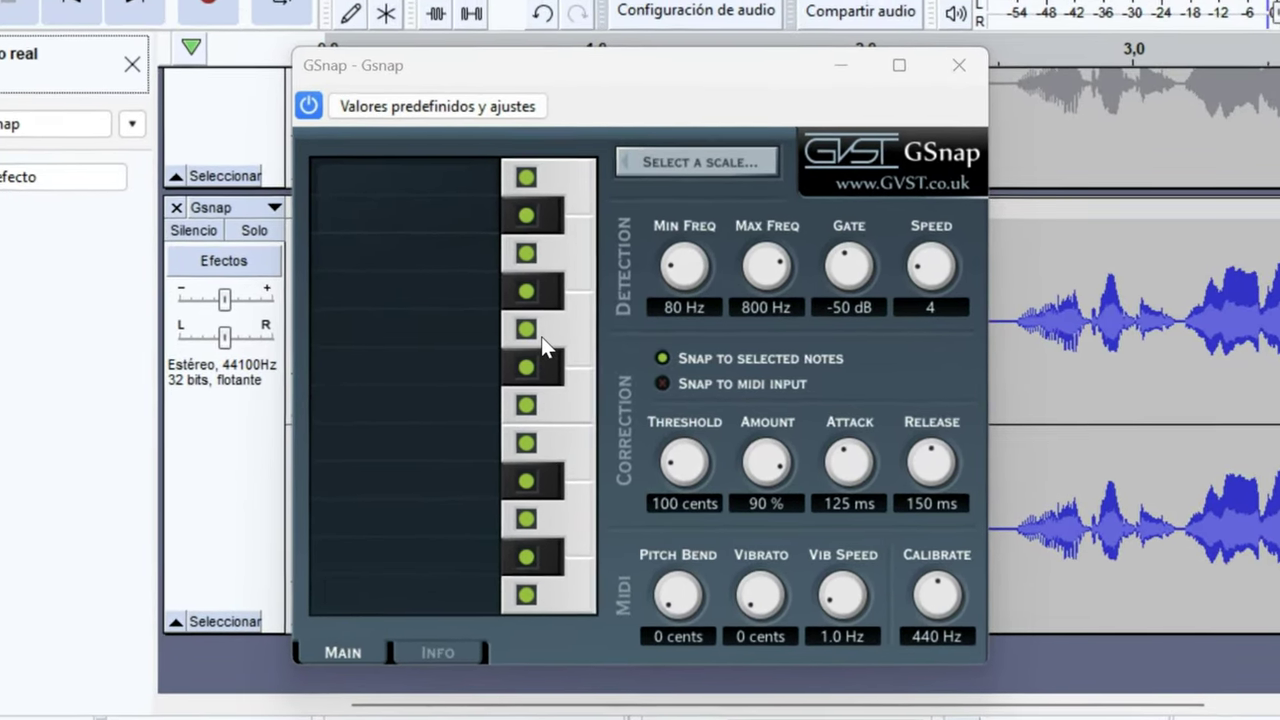
Step: Turn off the B, A, G, E and D notes on the GSnap keyboard
{"action": "left_click", "coordinate": [516, 160]}
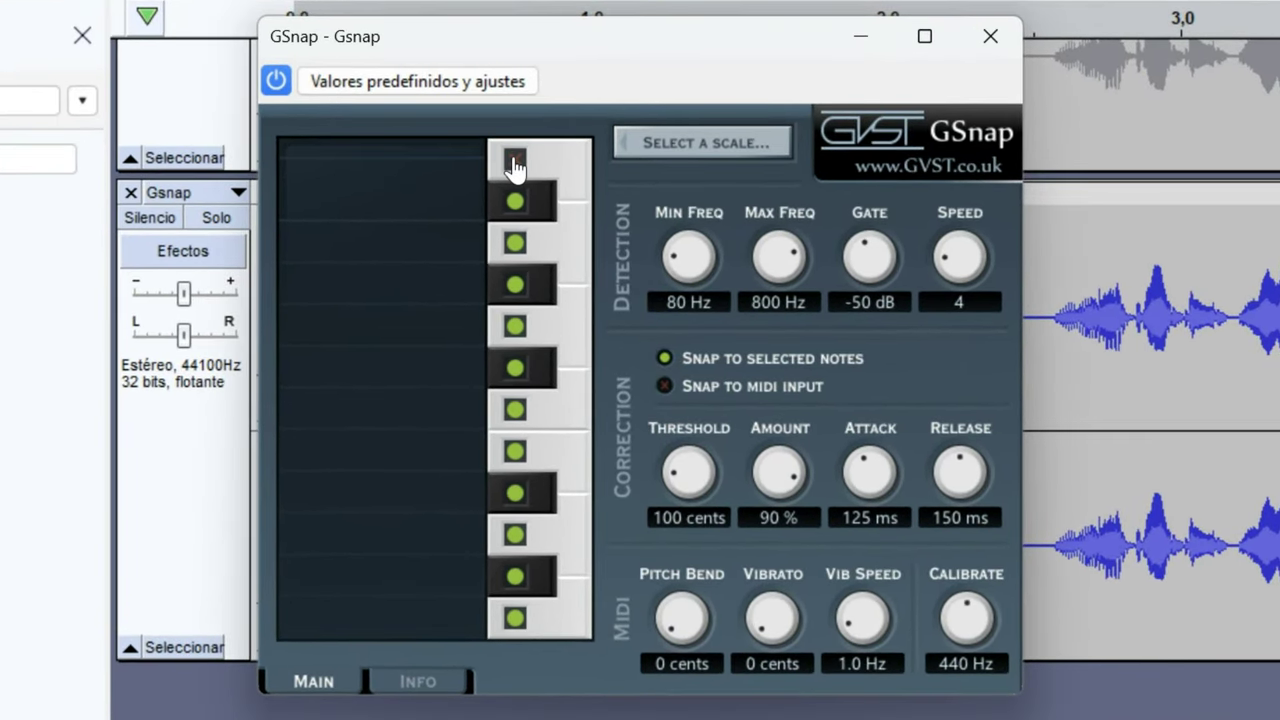
{"action": "left_click", "coordinate": [516, 245]}
{"action": "left_click", "coordinate": [514, 327]}
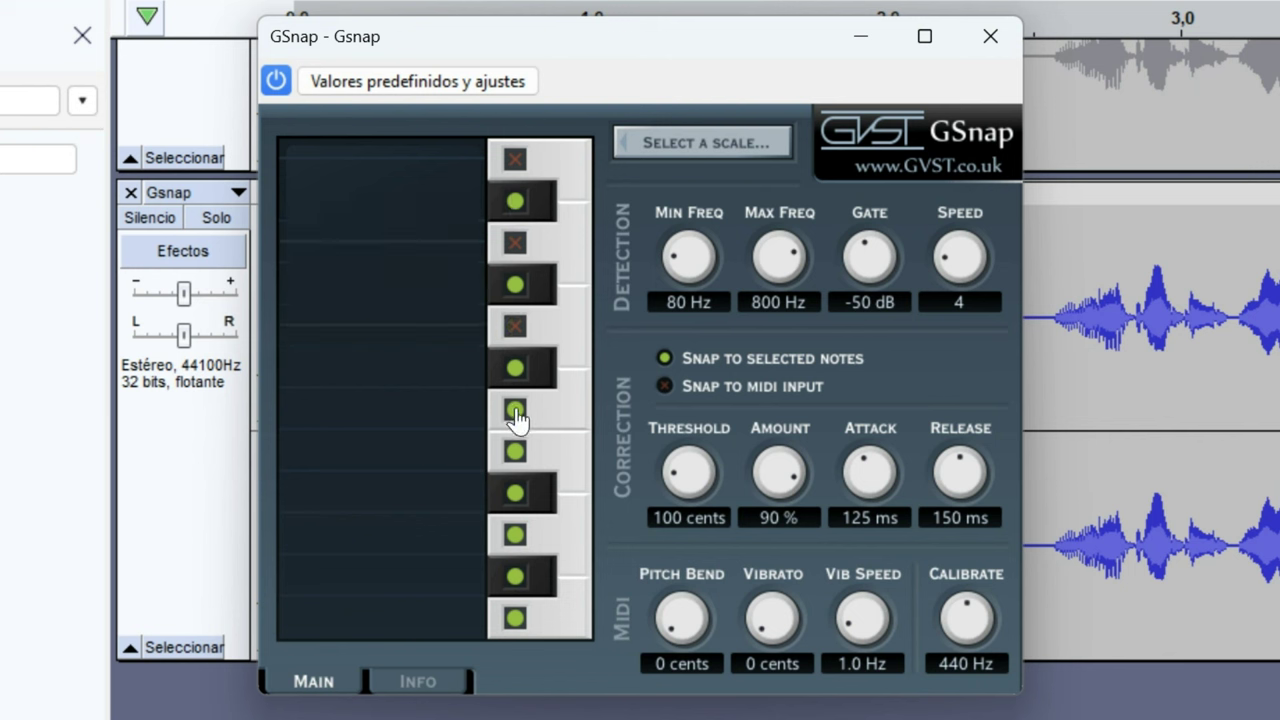
{"action": "left_click", "coordinate": [515, 537]}
Step: Set the GSnap detection range to a minimum frequency of 40 Hz and a maximum of 2000 Hz
{"action": "left_click", "coordinate": [696, 305]}
{"action": "key", "text": "Return"}
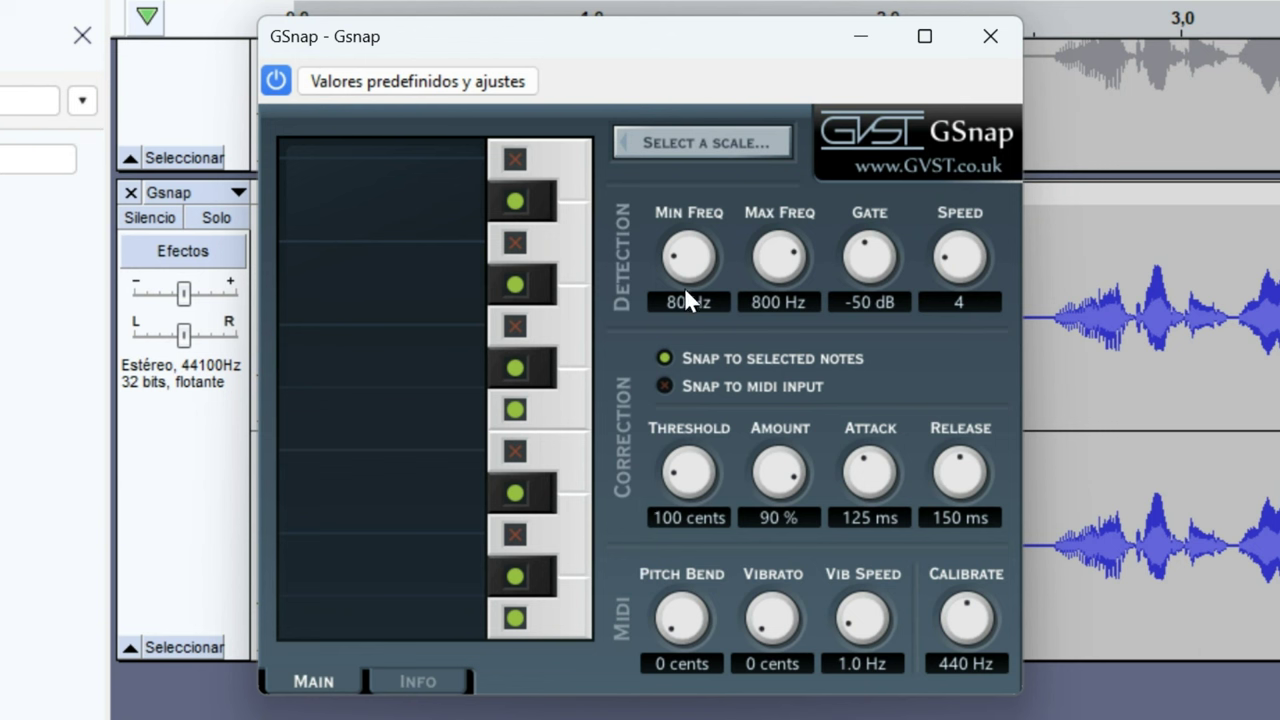
{"action": "left_click", "coordinate": [687, 302]}
{"action": "type", "text": "40"}
{"action": "left_click", "coordinate": [769, 302]}
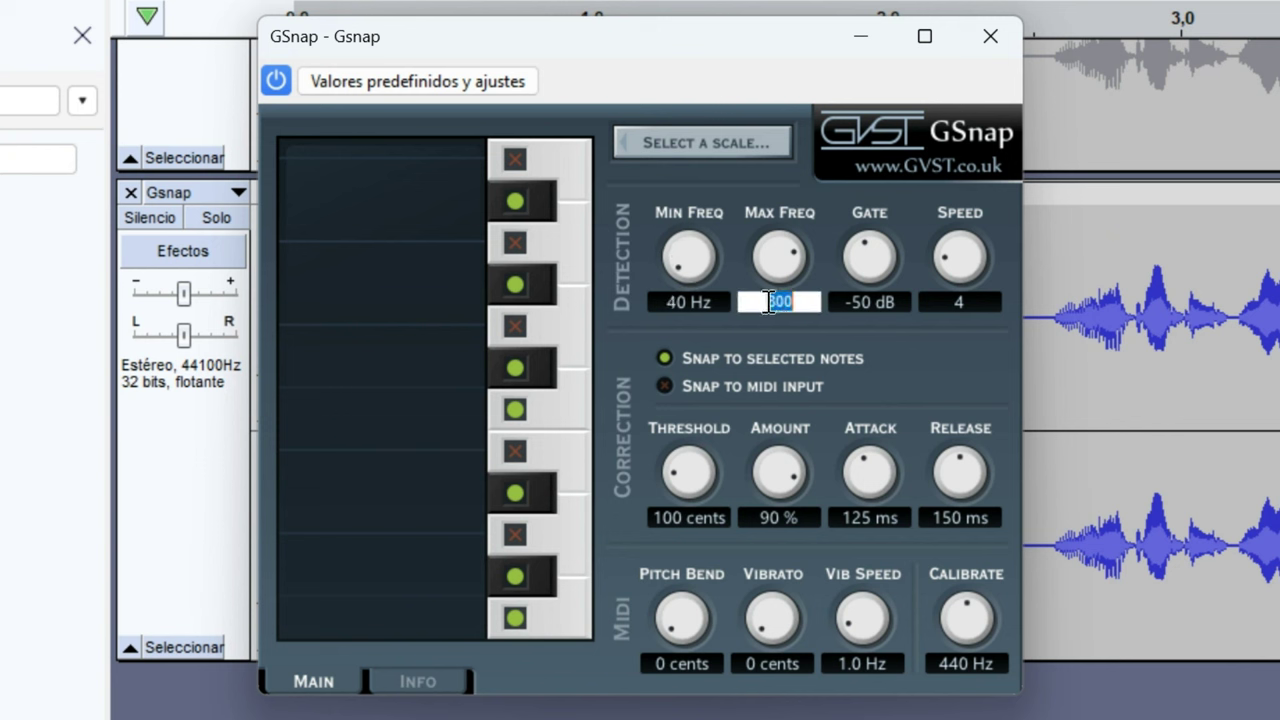
{"action": "type", "text": "2000"}
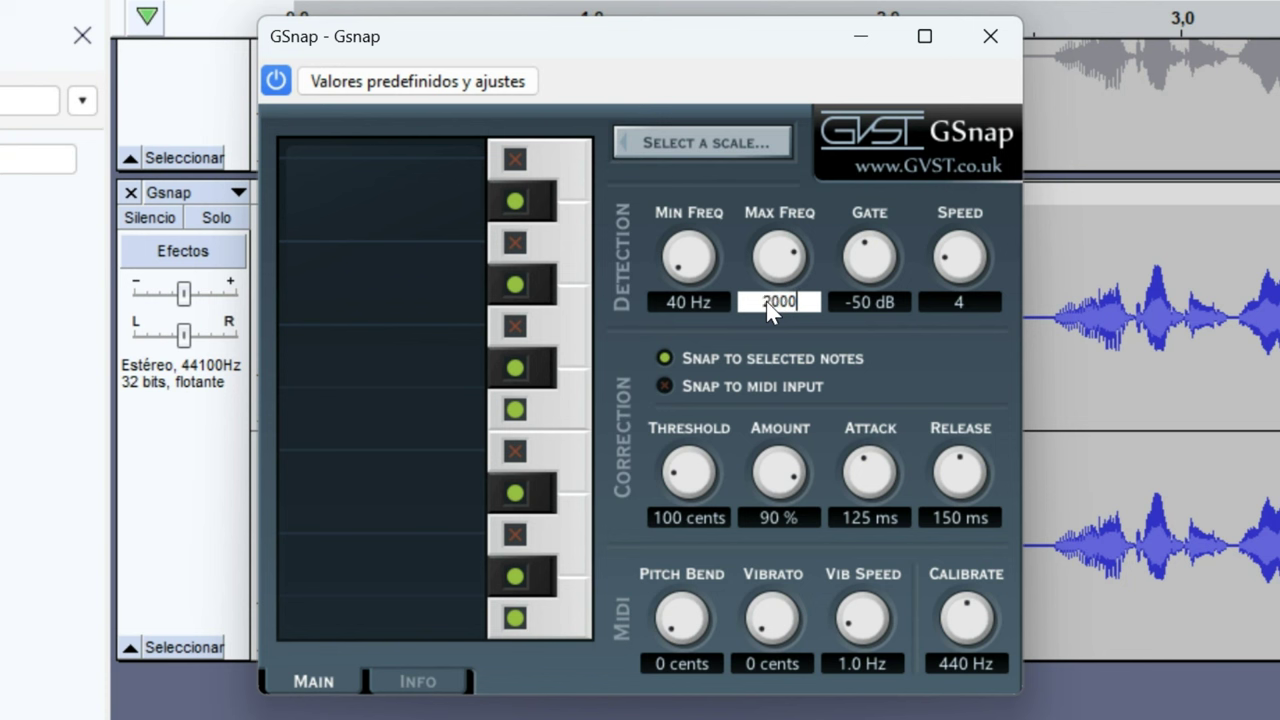
{"action": "key", "text": "Return"}
Step: Set the GSnap detection gate to -80 dB and the detection speed to 1
{"action": "left_click", "coordinate": [856, 302]}
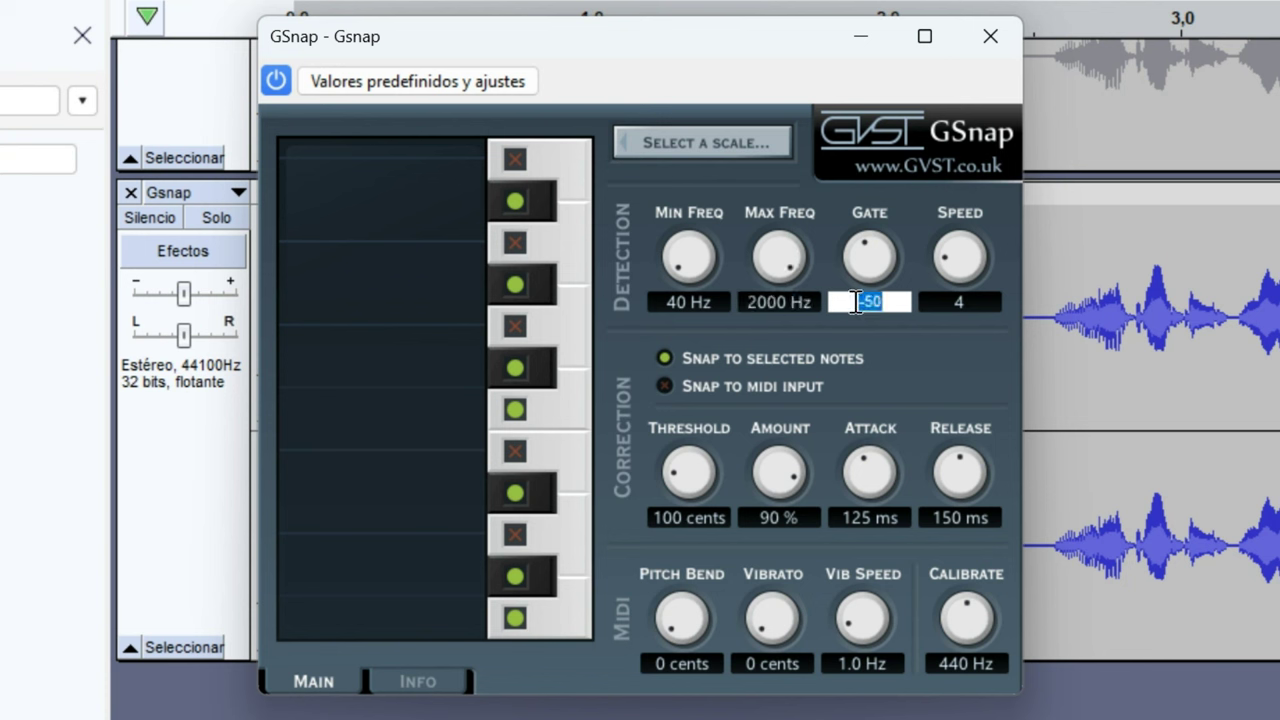
{"action": "type", "text": "-8"}
{"action": "key", "text": "Return"}
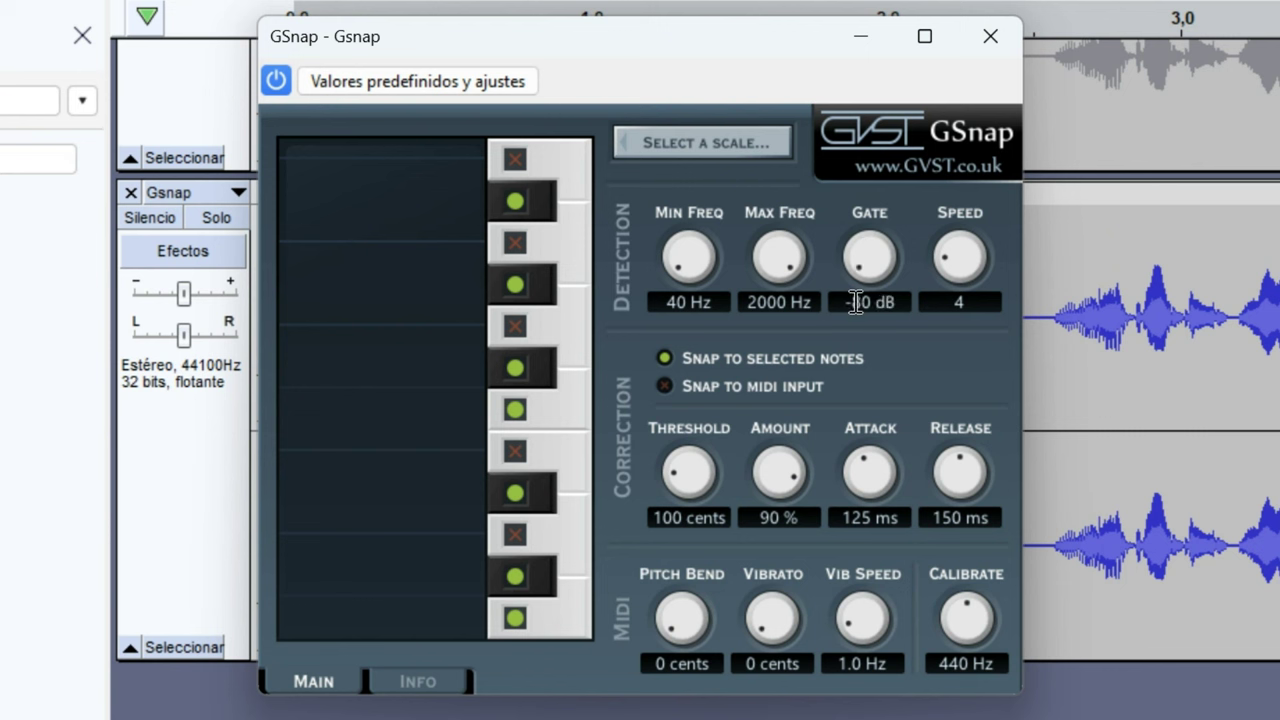
{"action": "left_click", "coordinate": [960, 303]}
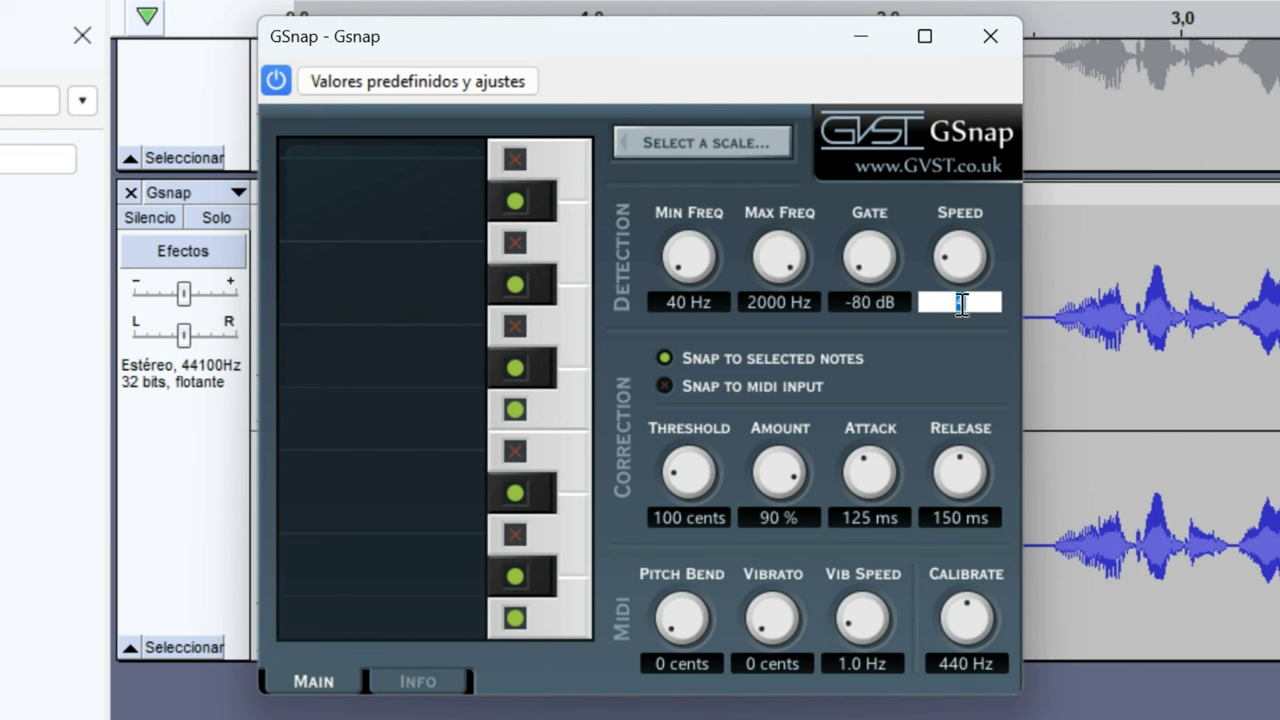
{"action": "type", "text": "1"}
Step: Set the GSnap correction threshold to 100 cents and the correction amount to 100 %
{"action": "left_click", "coordinate": [688, 516]}
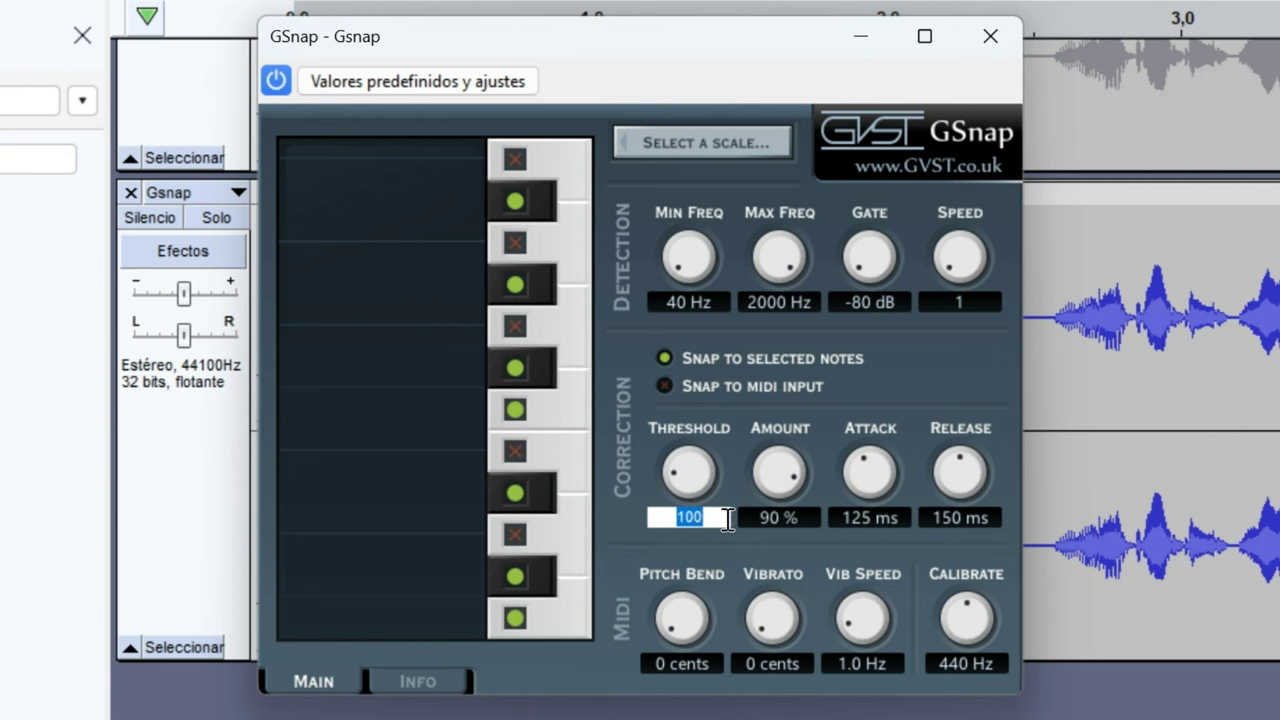
{"action": "type", "text": "100"}
{"action": "key", "text": "Return"}
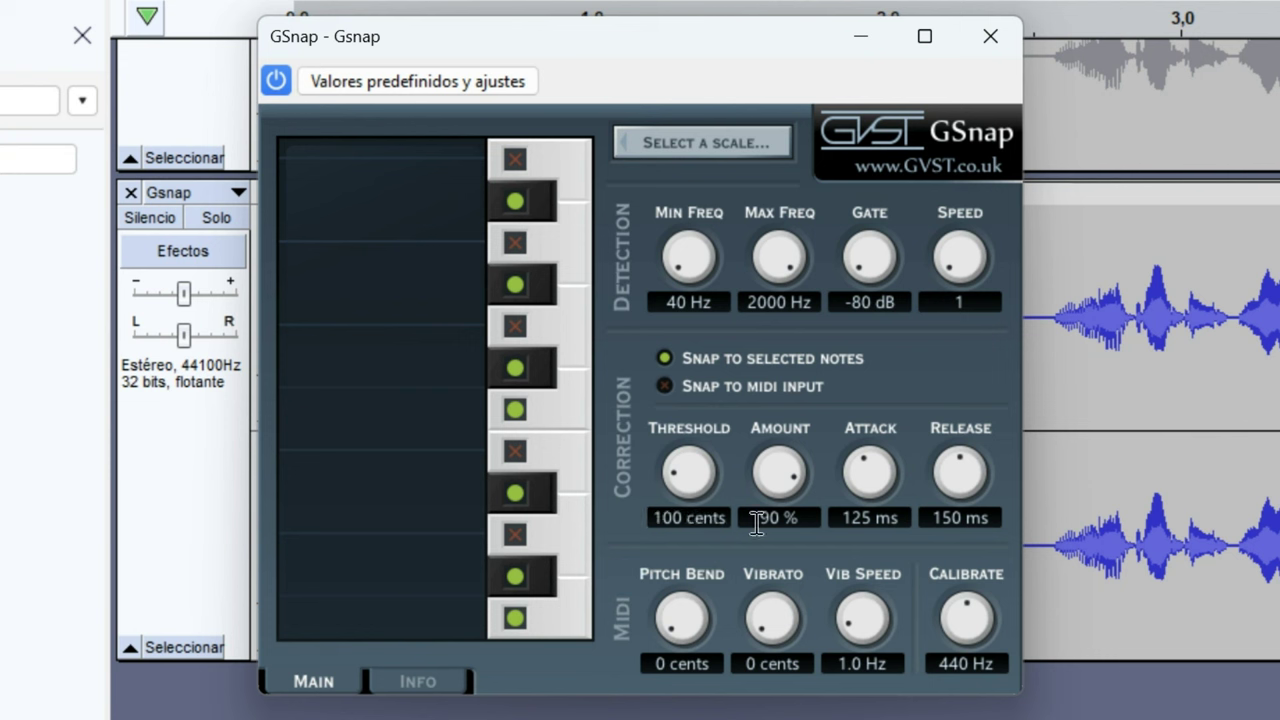
{"action": "left_click", "coordinate": [758, 520]}
{"action": "type", "text": "100"}
{"action": "key", "text": "Return"}
Step: Set the GSnap correction attack to 1 ms and the release to 5 ms
{"action": "left_click", "coordinate": [872, 514]}
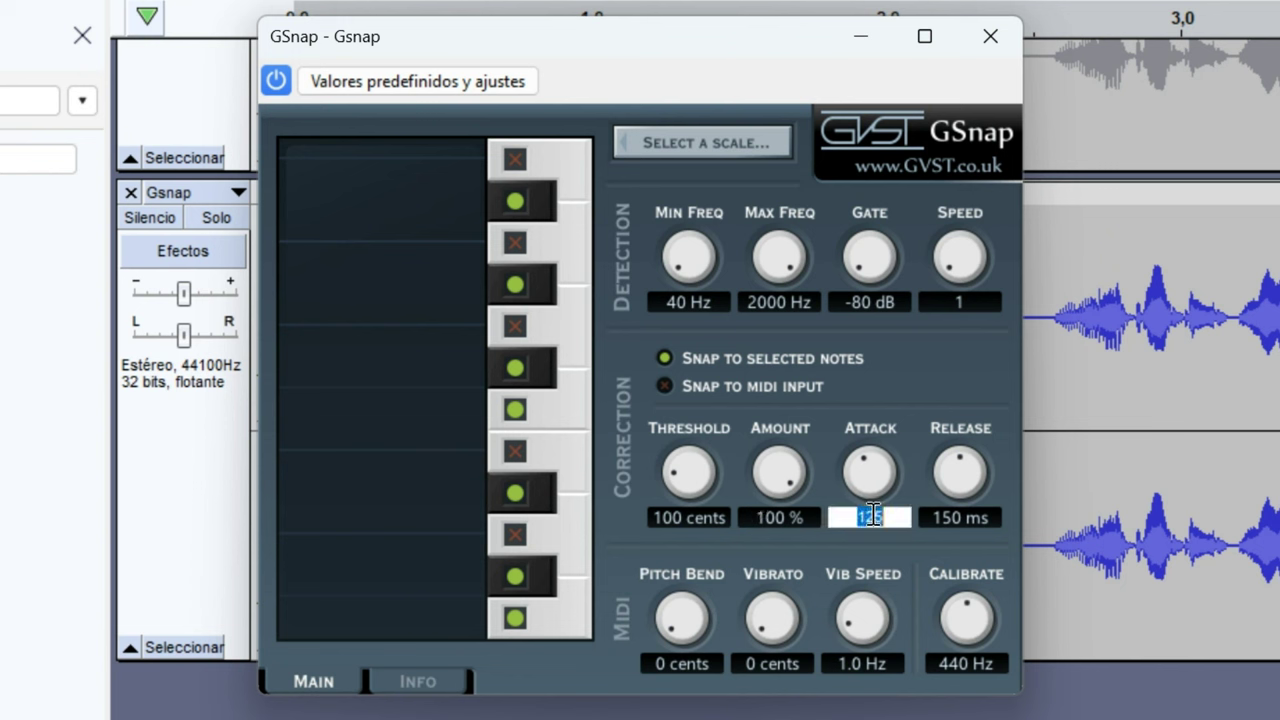
{"action": "key", "text": "BackSpace"}
{"action": "type", "text": "1"}
{"action": "left_click", "coordinate": [940, 516]}
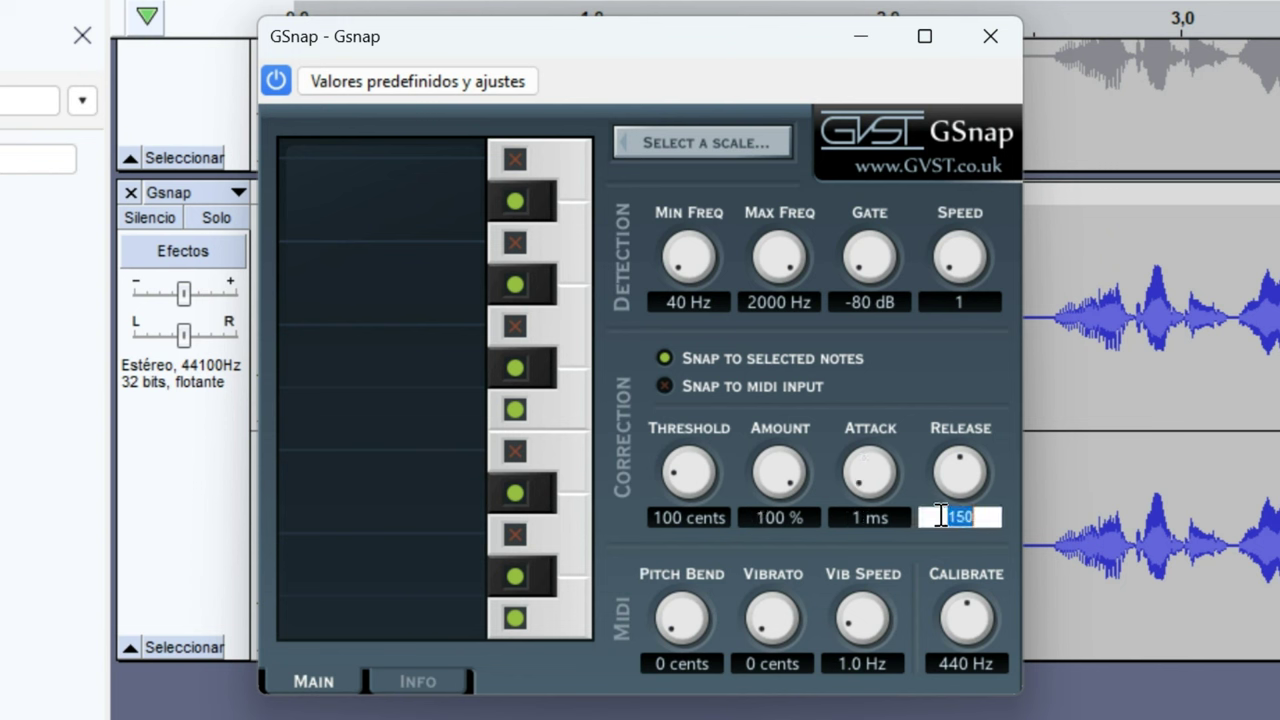
{"action": "type", "text": "5"}
{"action": "key", "text": "Return"}
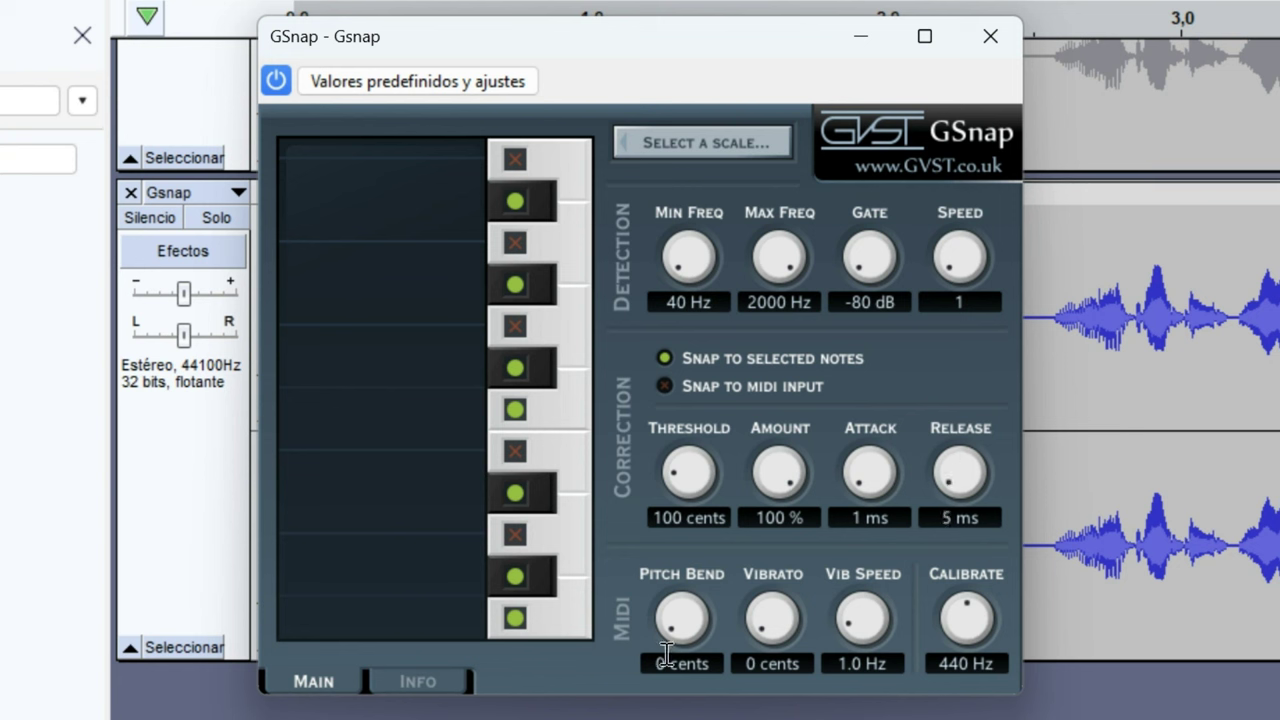
Step: Set the MIDI vibrato speed in GSnap to 0.1 Hz
{"action": "left_click", "coordinate": [866, 665]}
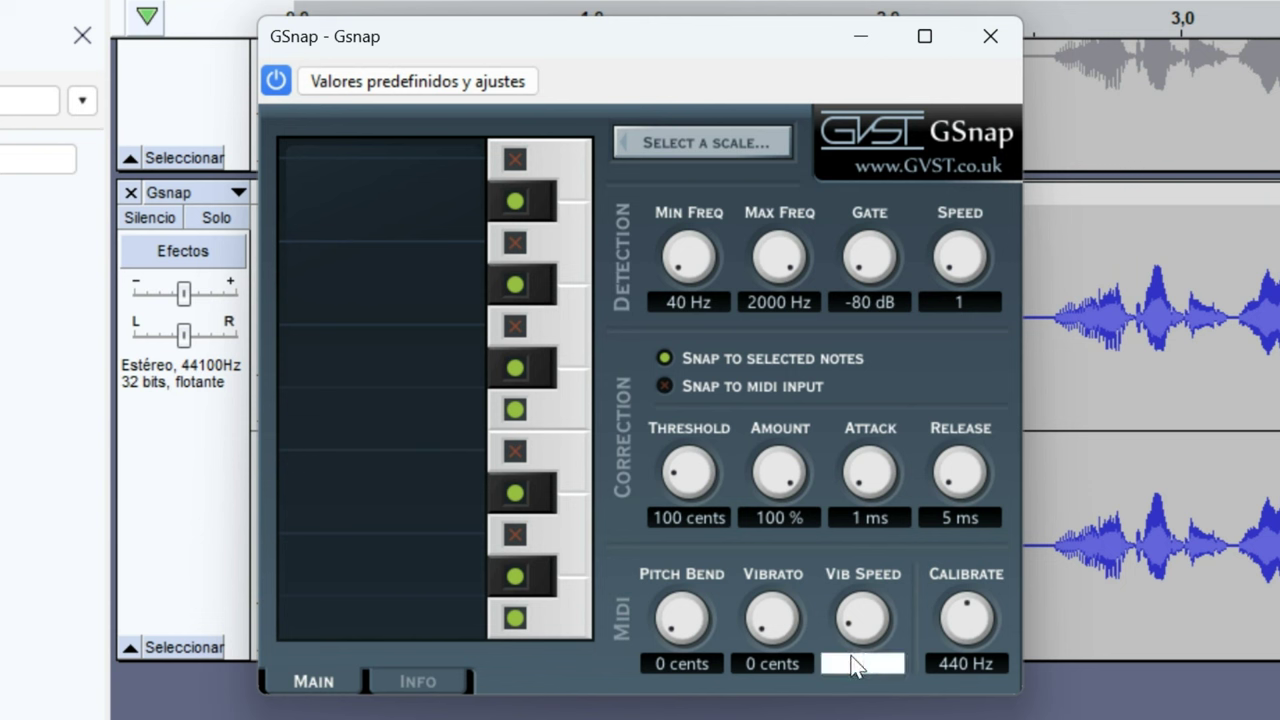
{"action": "type", "text": "0.5"}
{"action": "key", "text": "Return"}
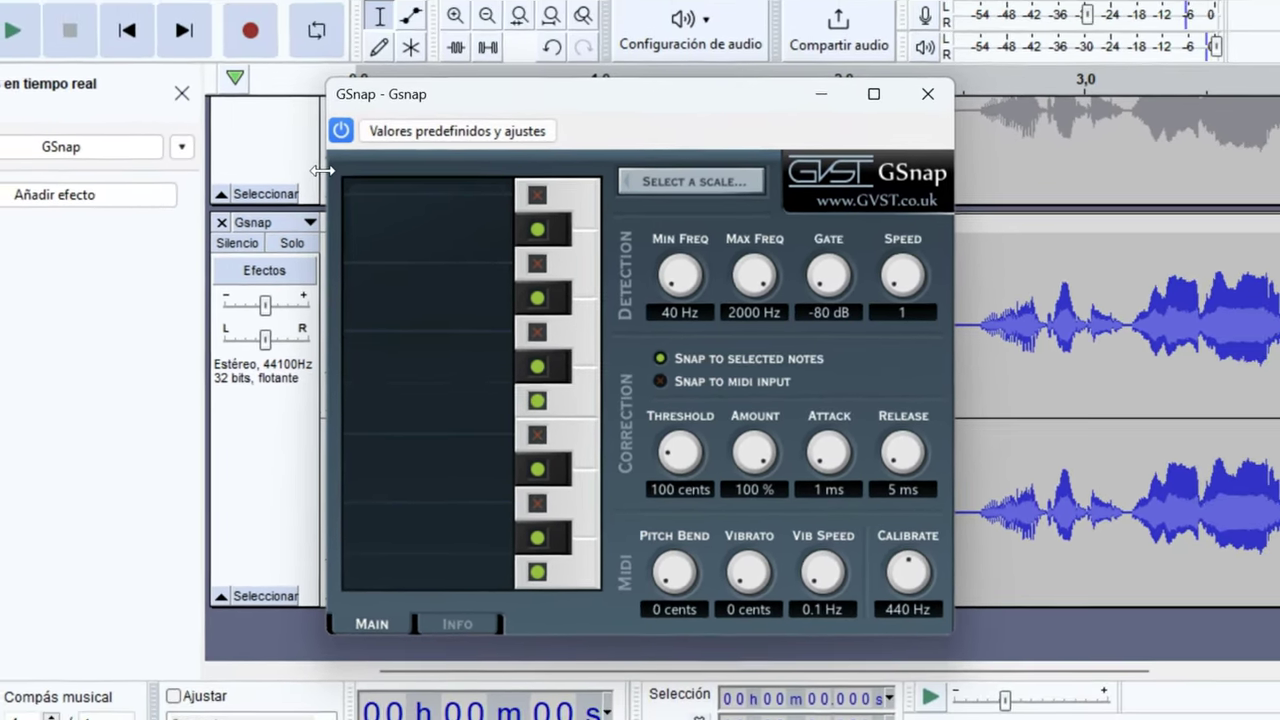
Step: Play the Gsnap track while trying a GSnap correction threshold of 270 cents
{"action": "left_click", "coordinate": [30, 33]}
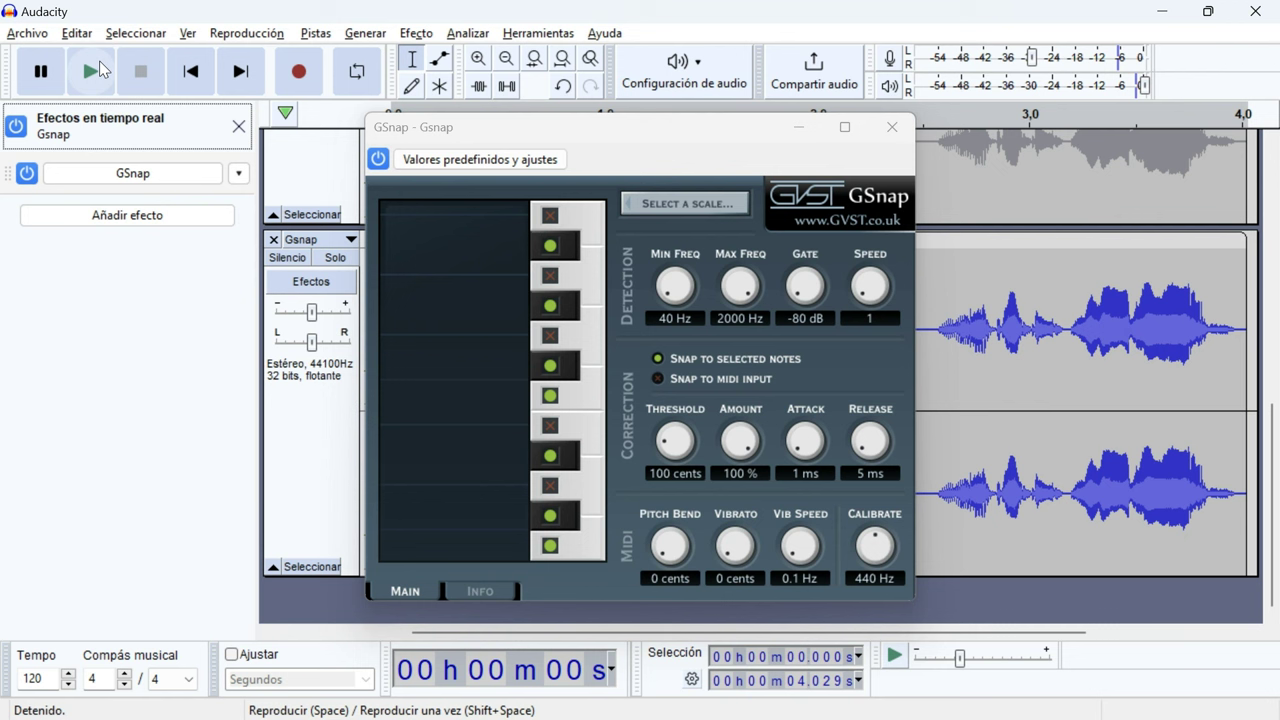
{"action": "left_click", "coordinate": [862, 255]}
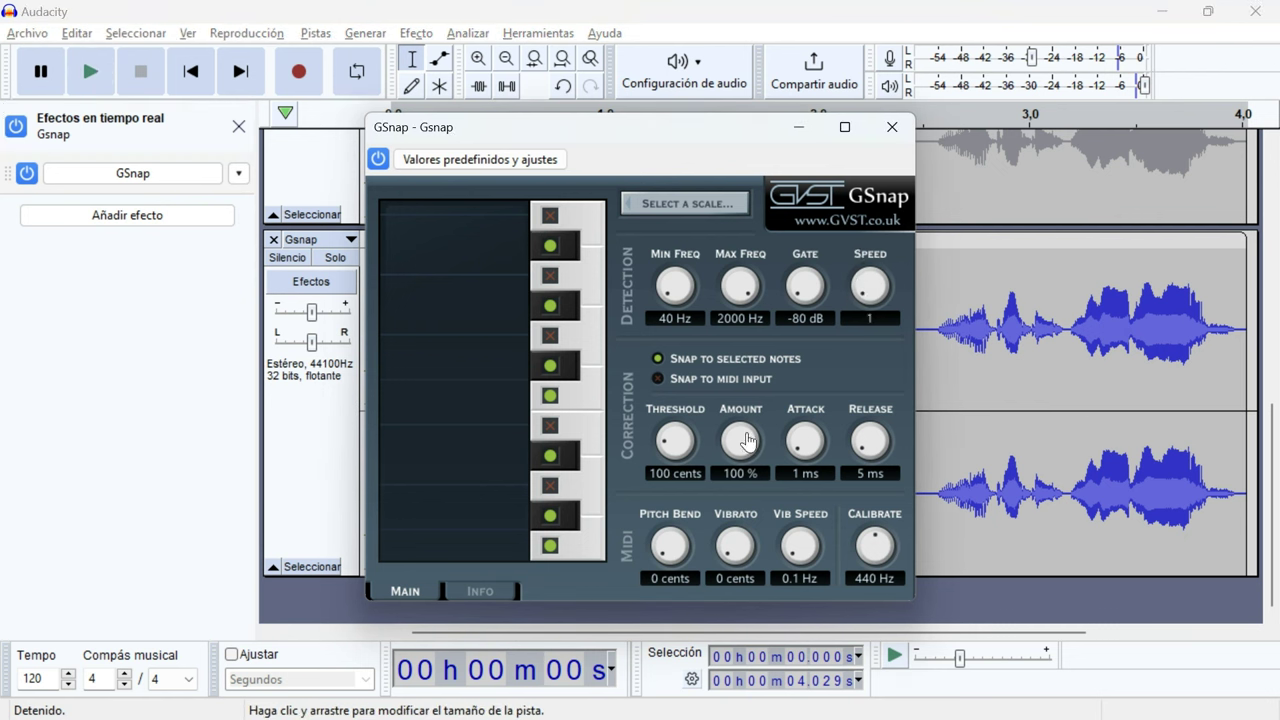
{"action": "key", "text": "space"}
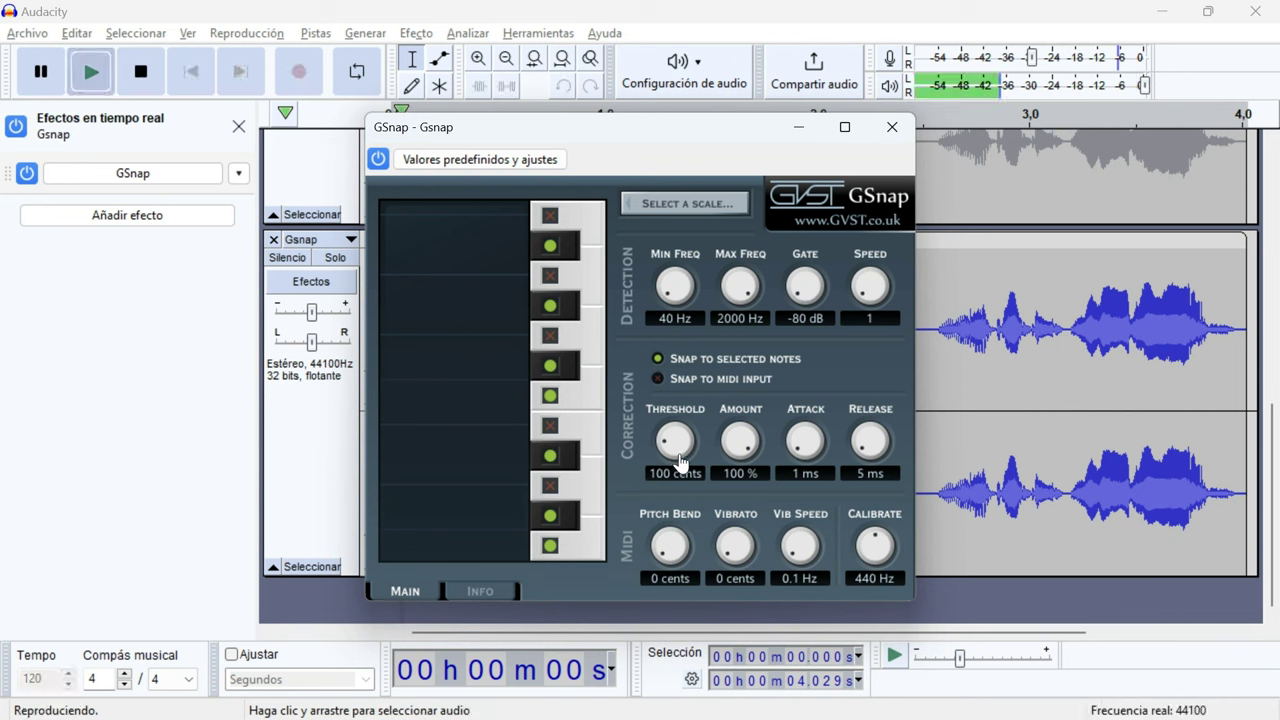
{"action": "left_click_drag", "start_coordinate": [676, 458], "coordinate": [672, 410]}
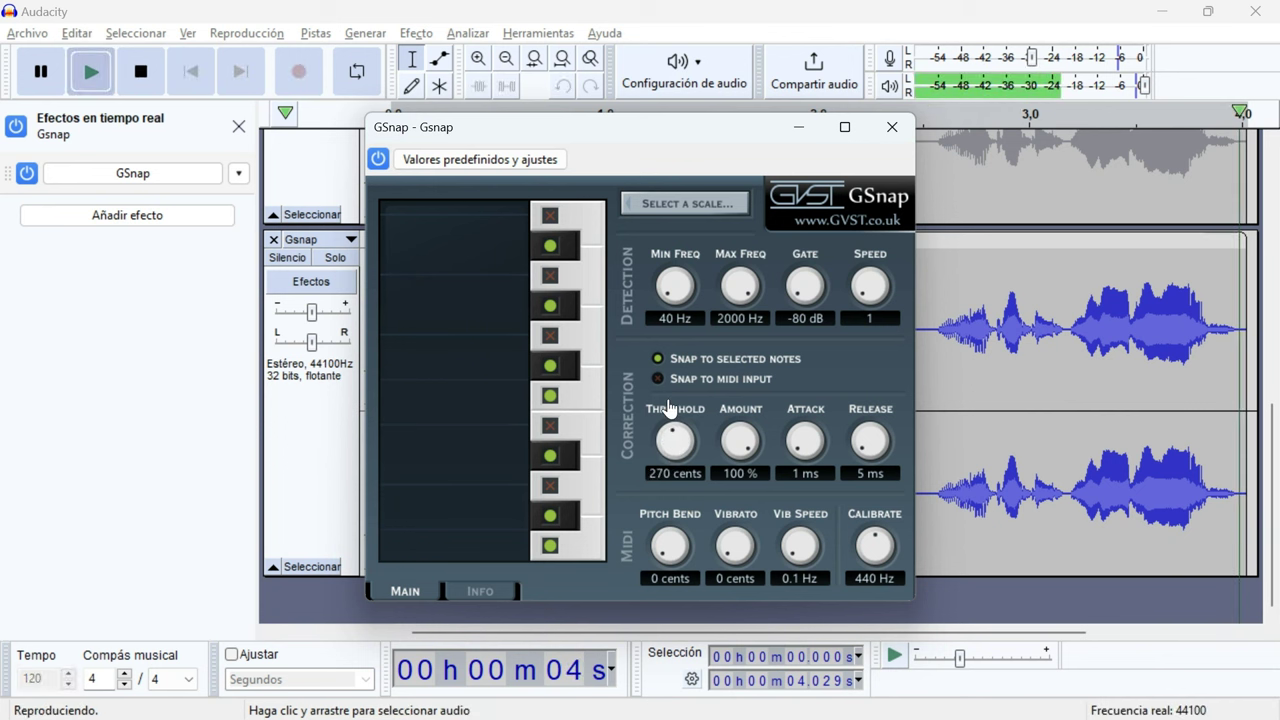
{"action": "key", "text": "space"}
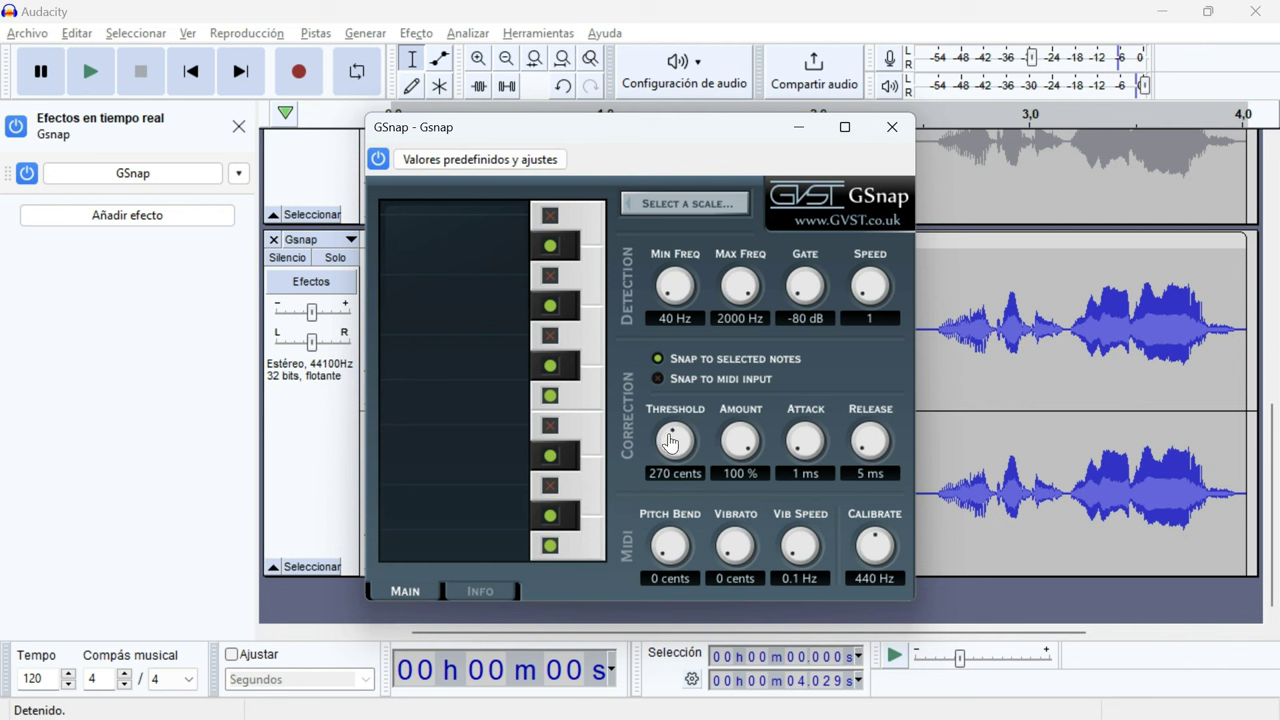
Step: Return the GSnap correction threshold to 100 cents
{"action": "double_click", "coordinate": [675, 474]}
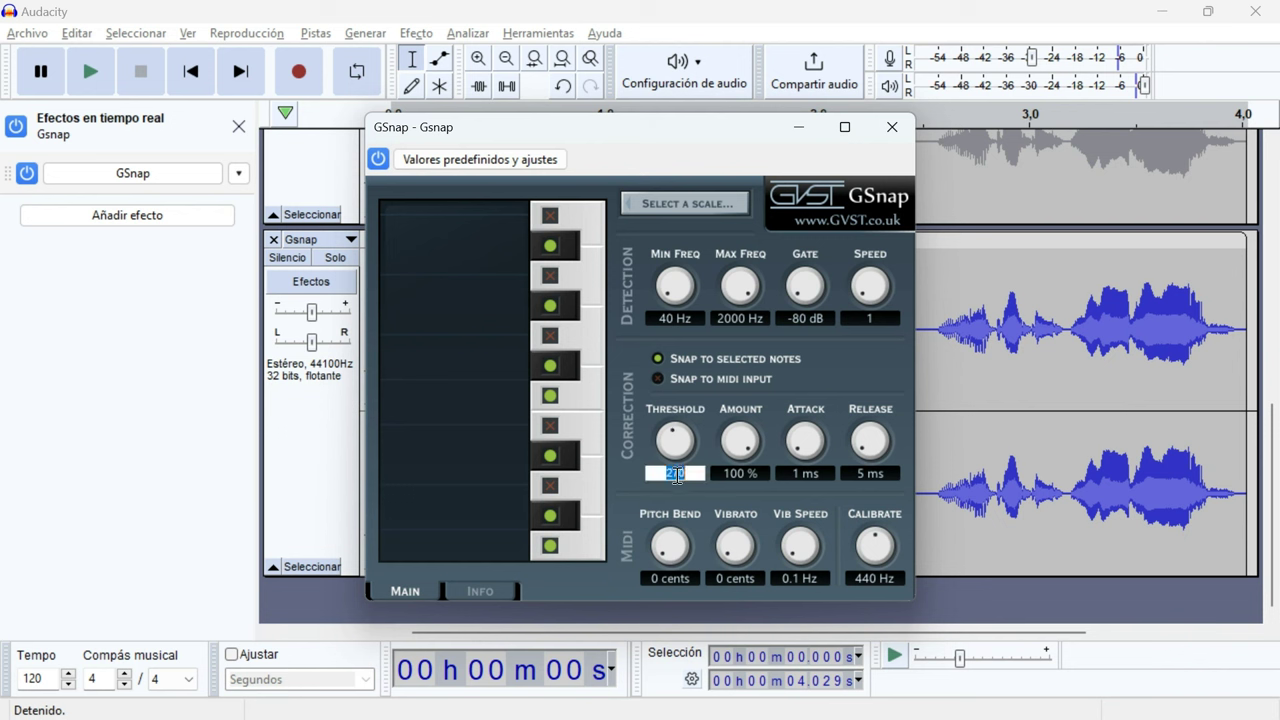
{"action": "type", "text": "100"}
{"action": "key", "text": "Return"}
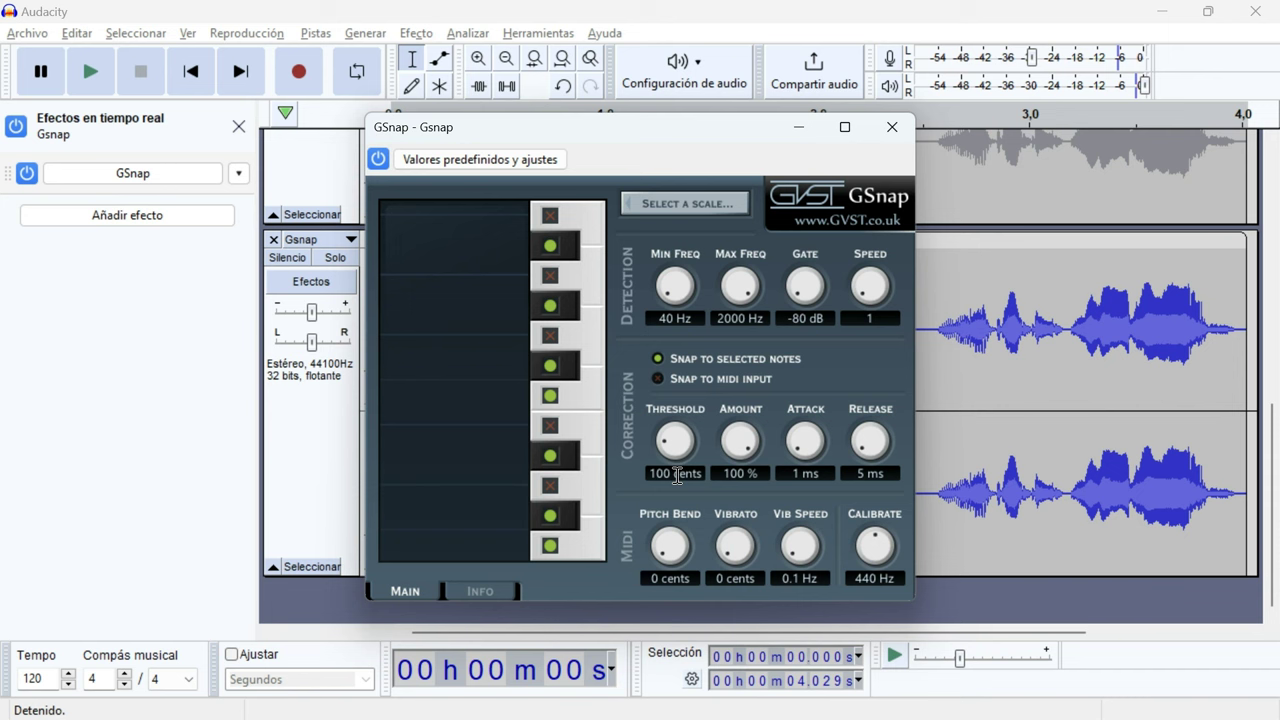
Step: Close the GSnap settings, remove GSnap from the Gsnap track's real-time effects and close the real-time effects list
{"action": "left_click", "coordinate": [893, 128]}
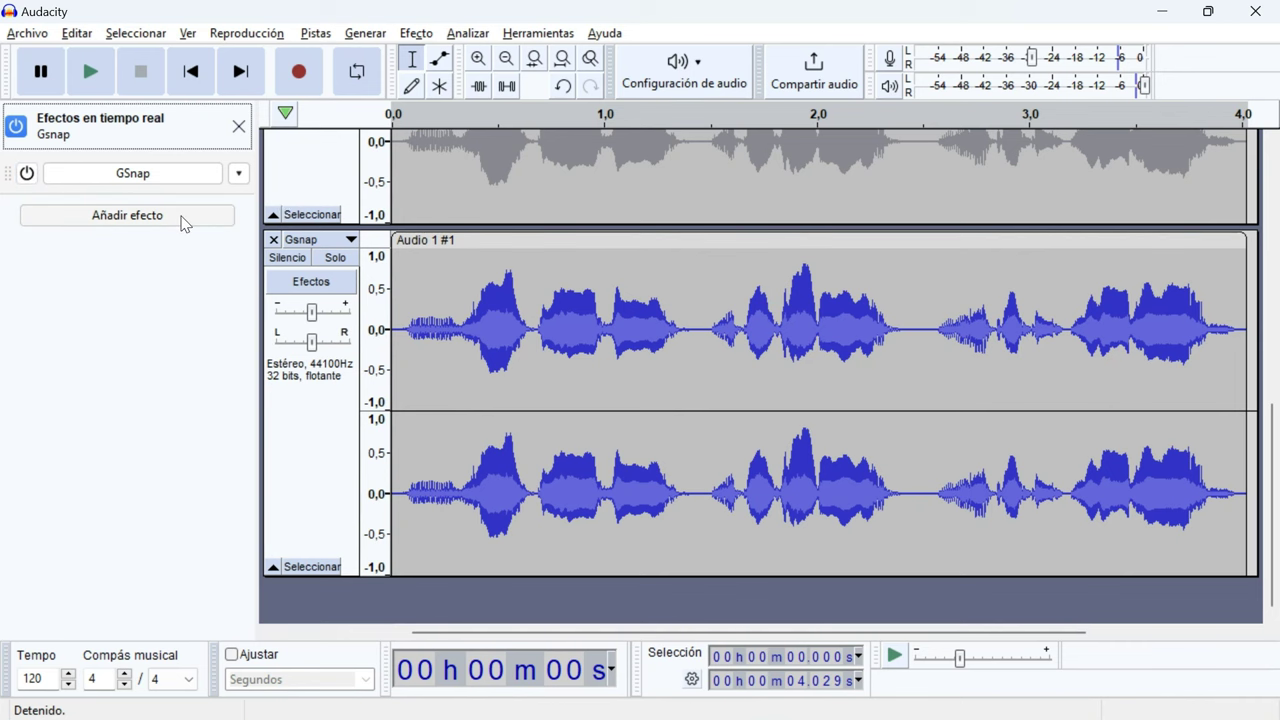
{"action": "left_click", "coordinate": [240, 175]}
{"action": "left_click", "coordinate": [272, 198]}
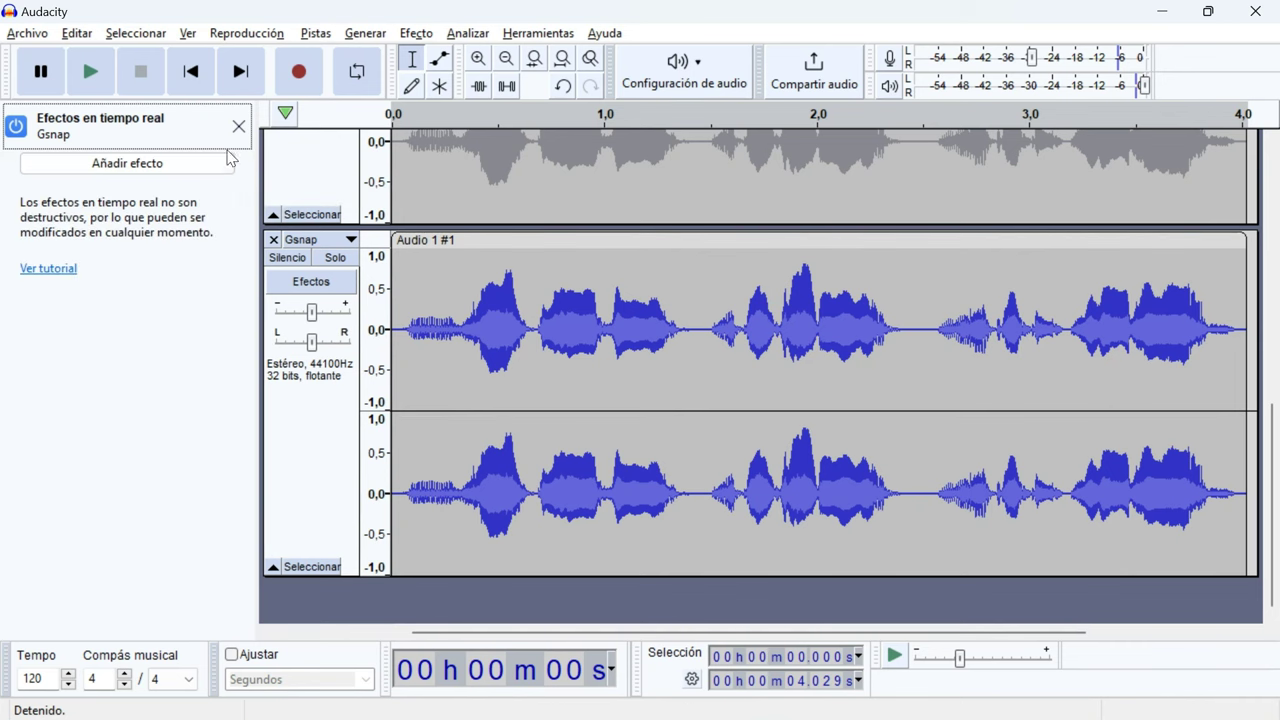
{"action": "left_click", "coordinate": [240, 128]}
Step: Select the whole Gsnap clip, view the GVST GSnap plug-in as a regular effect and close it without applying
{"action": "left_click", "coordinate": [262, 335]}
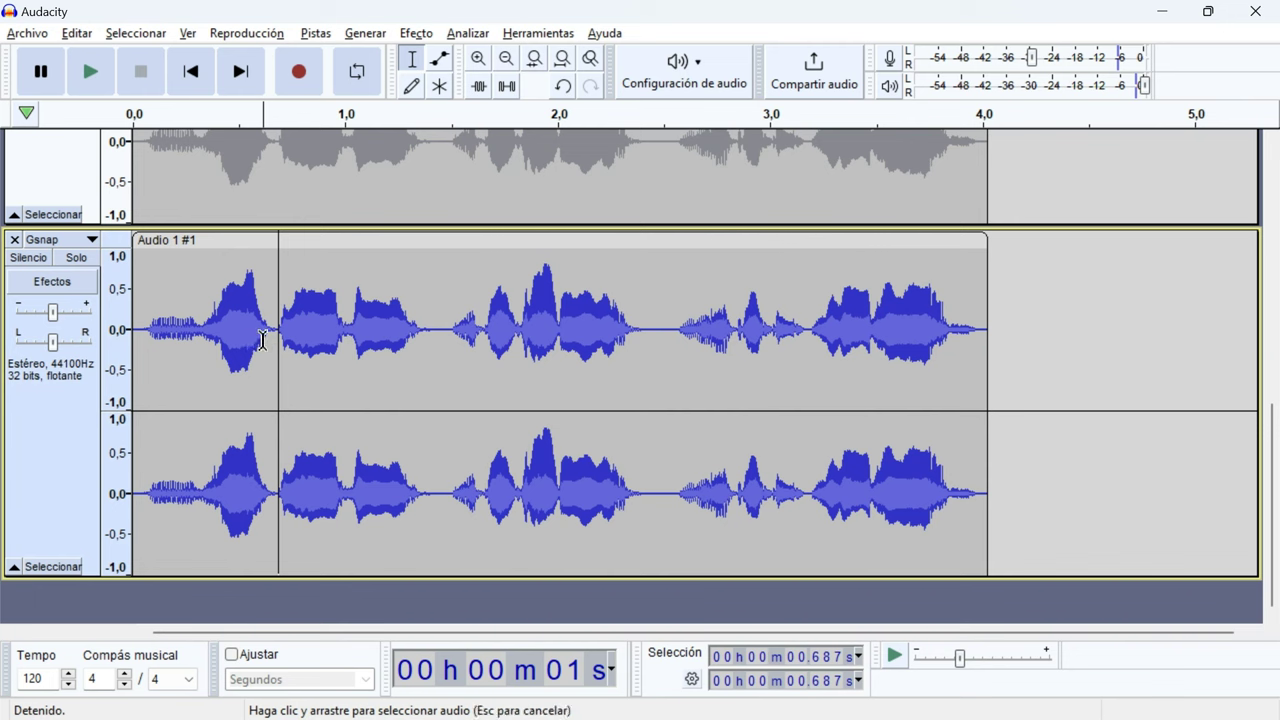
{"action": "double_click", "coordinate": [265, 330]}
{"action": "left_click", "coordinate": [416, 33]}
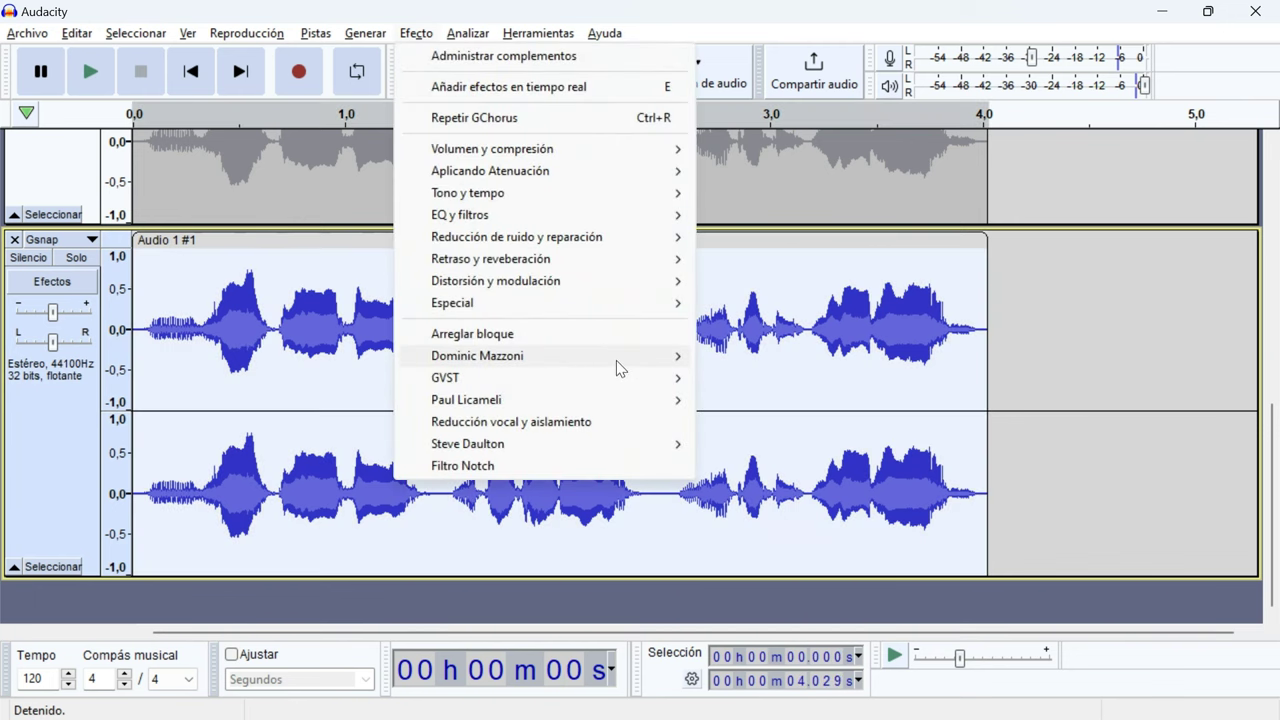
{"action": "mouse_move", "coordinate": [620, 380]}
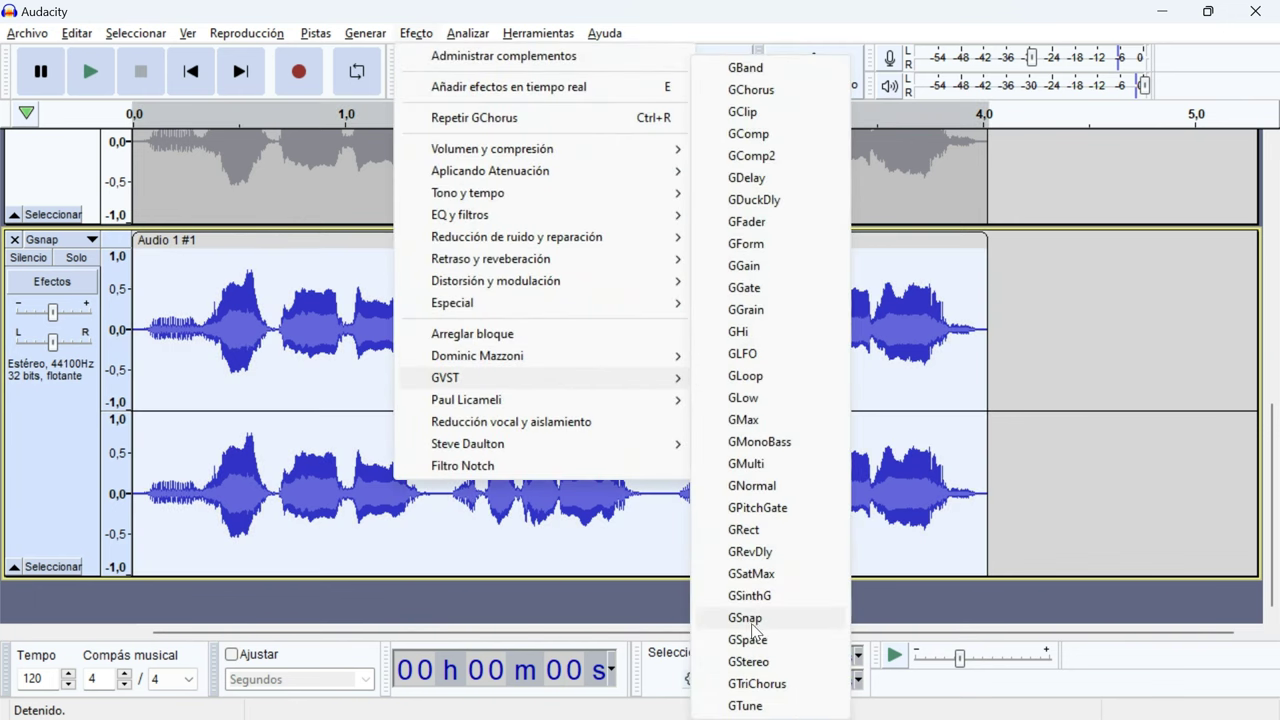
{"action": "left_click", "coordinate": [752, 622]}
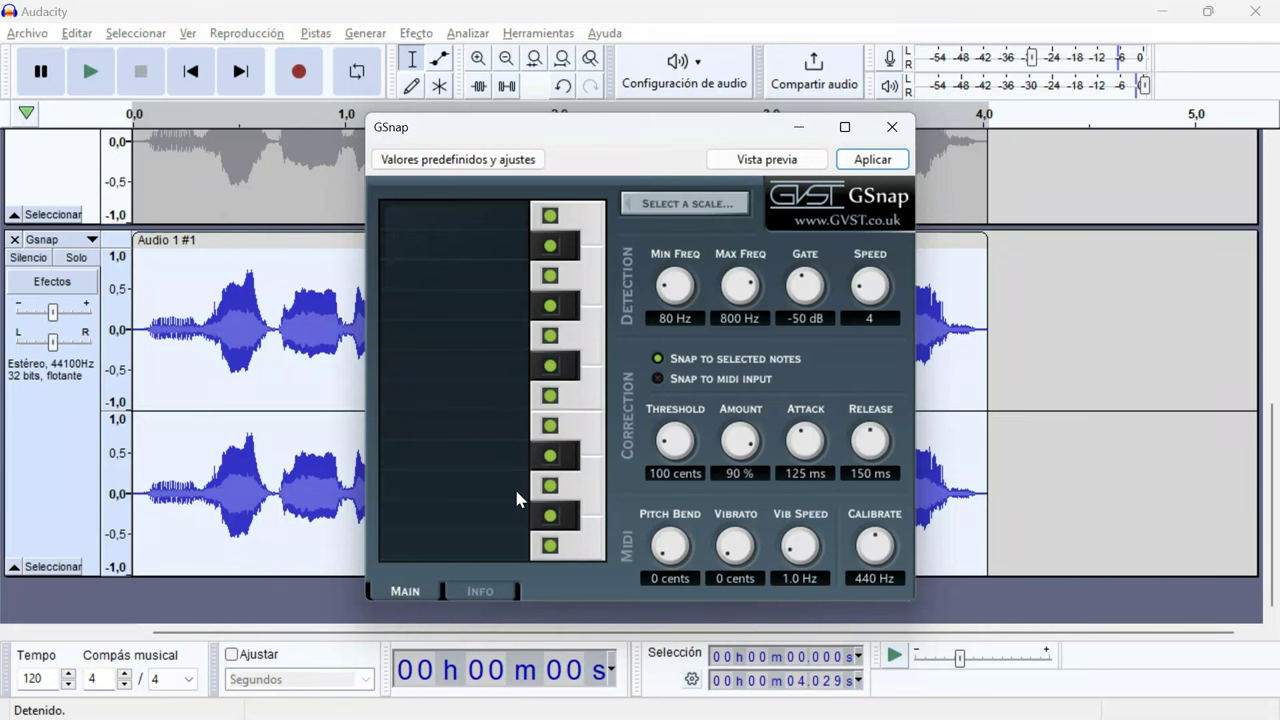
{"action": "left_click", "coordinate": [891, 127]}
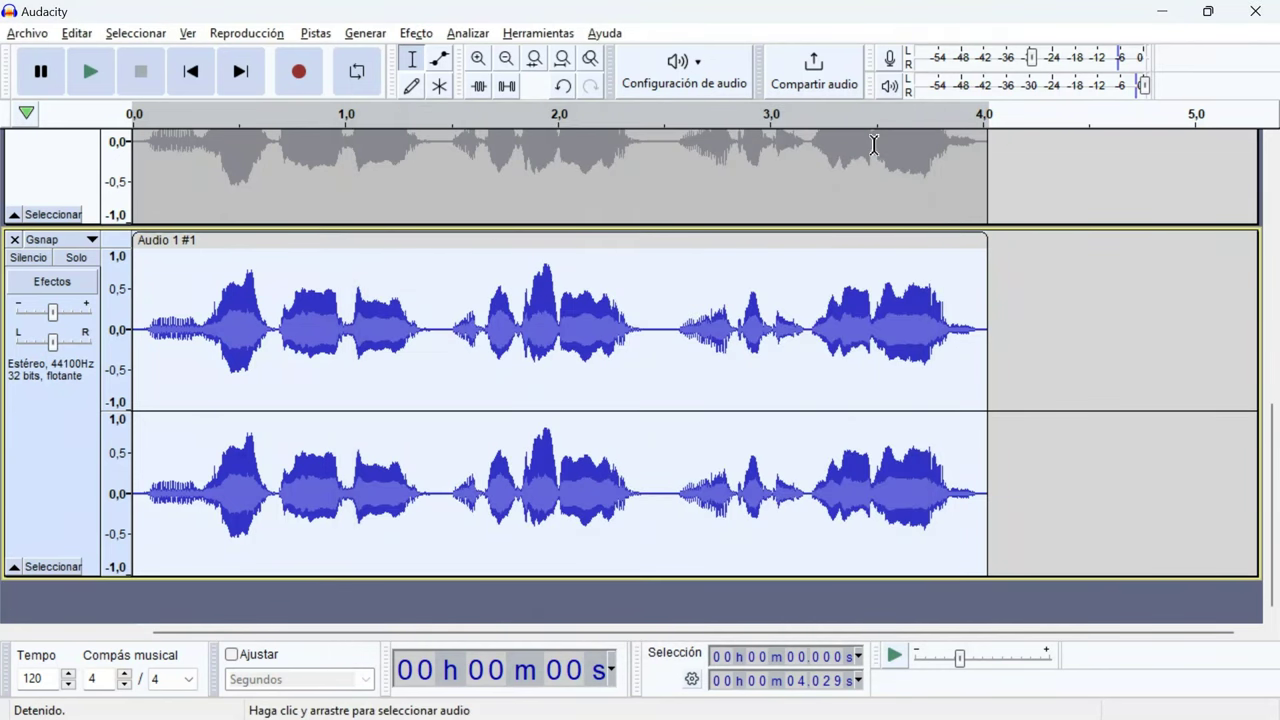